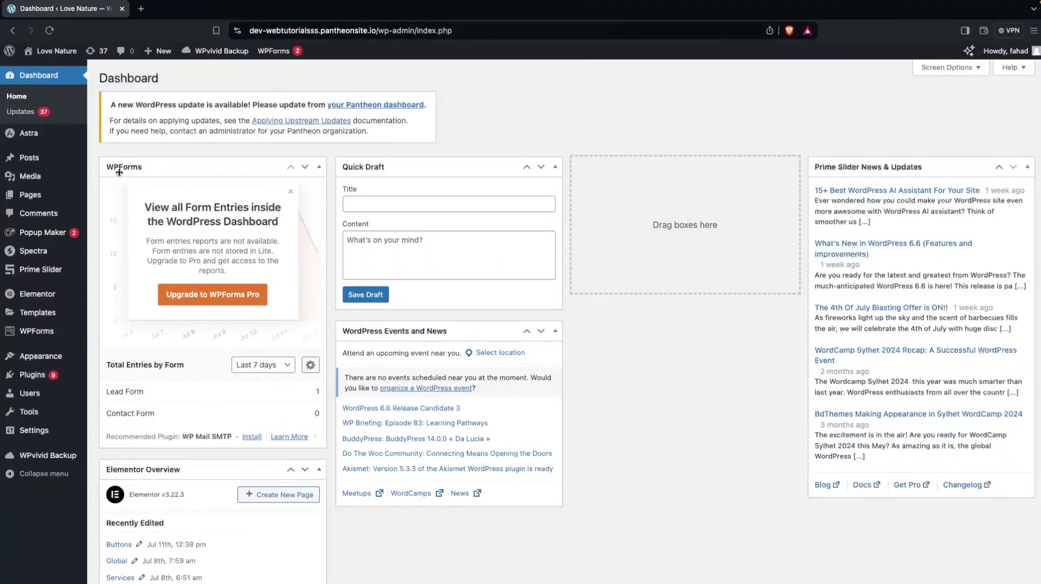
# Find 'elementskit' under Add New Plugin, install and activate ElementsKit Elementor addons, then refresh
pyautogui.moveTo(44, 382)
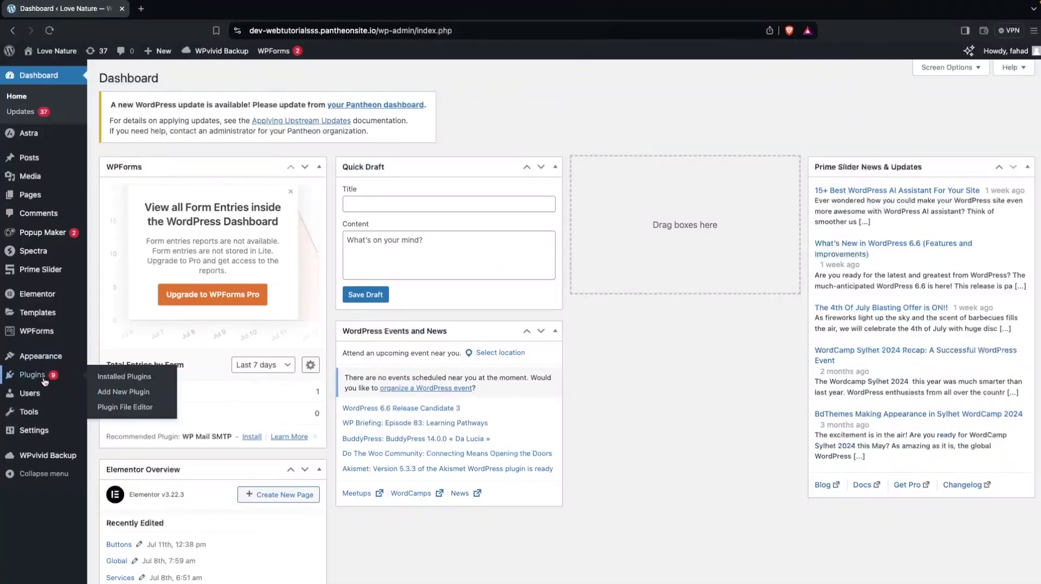
pyautogui.click(136, 392)
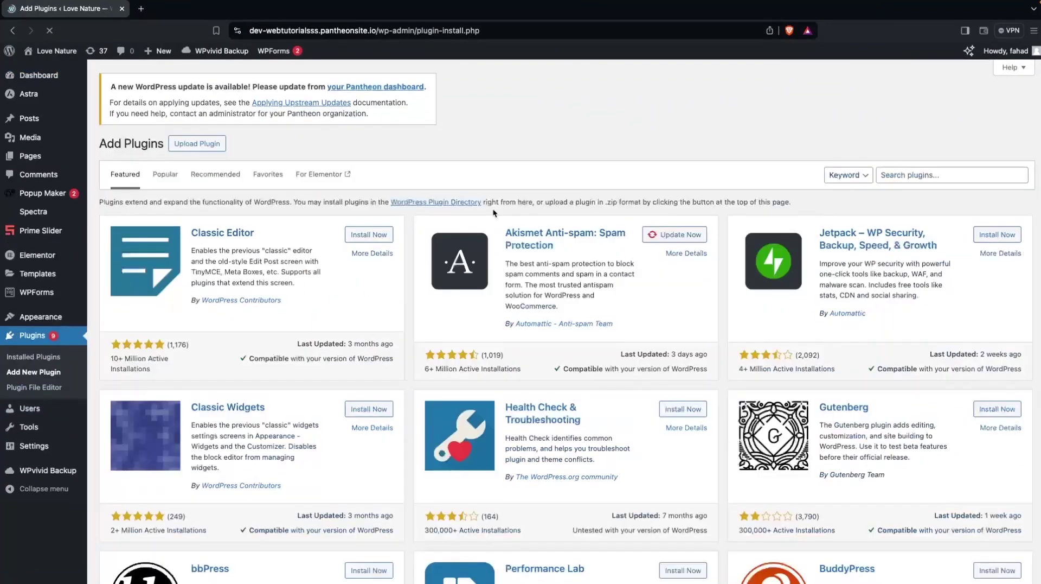
pyautogui.click(899, 173)
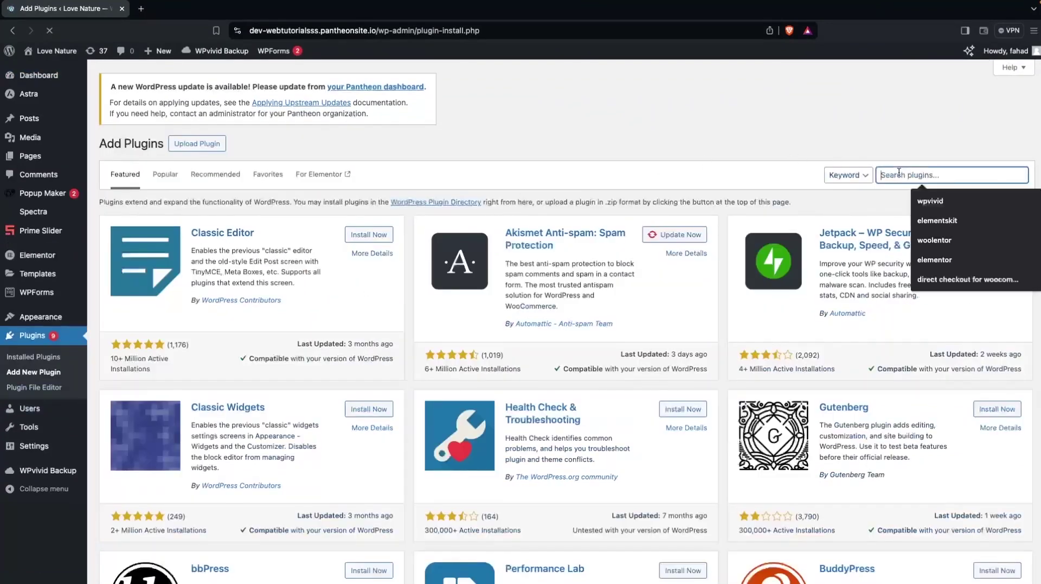
pyautogui.click(937, 220)
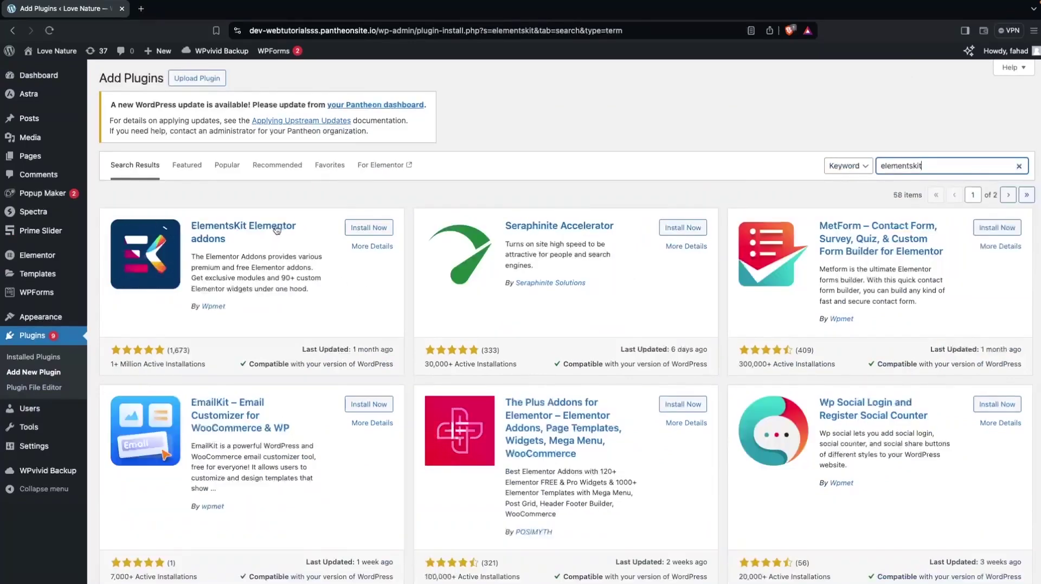
pyautogui.click(379, 227)
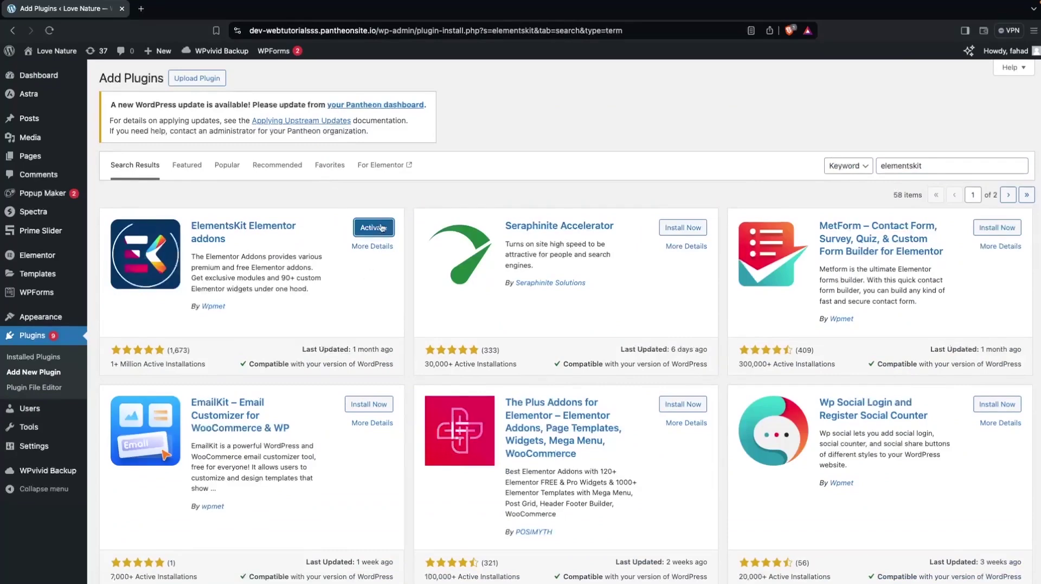
pyautogui.click(382, 227)
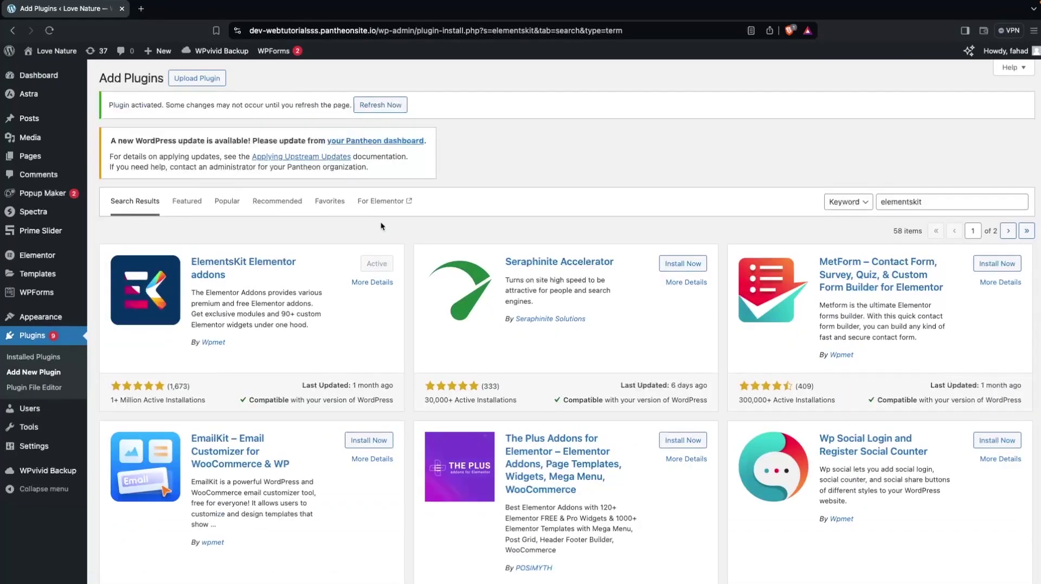
pyautogui.click(380, 105)
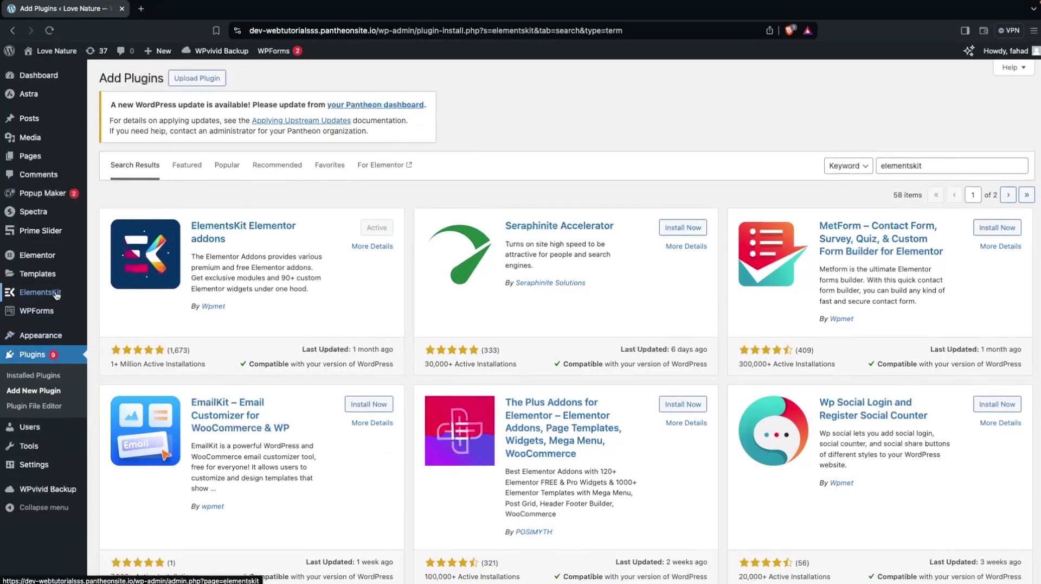
# Start a new ElementsKit Header Footer template titled 'Header 1'
pyautogui.click(57, 295)
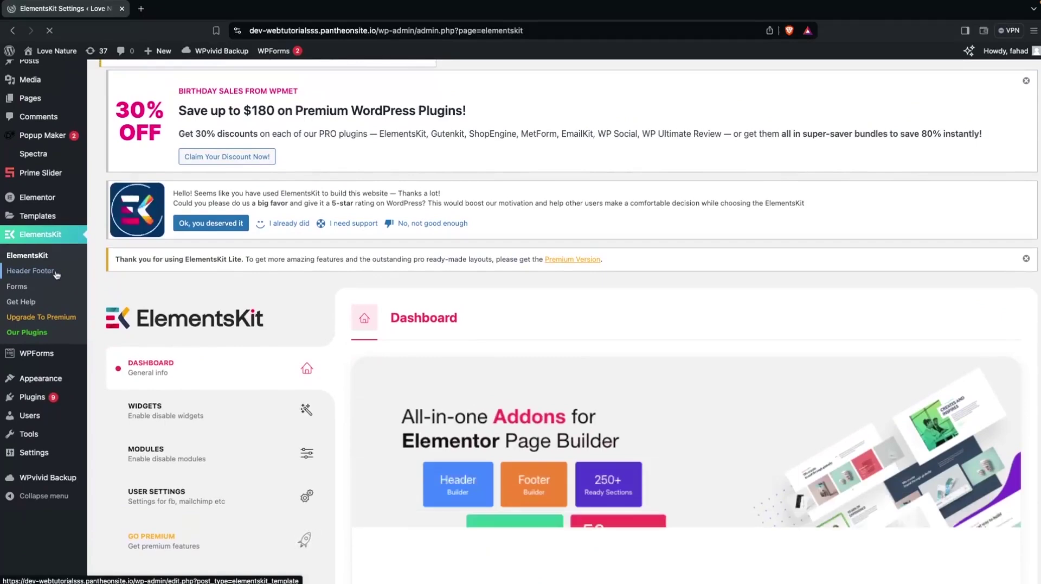
pyautogui.click(54, 274)
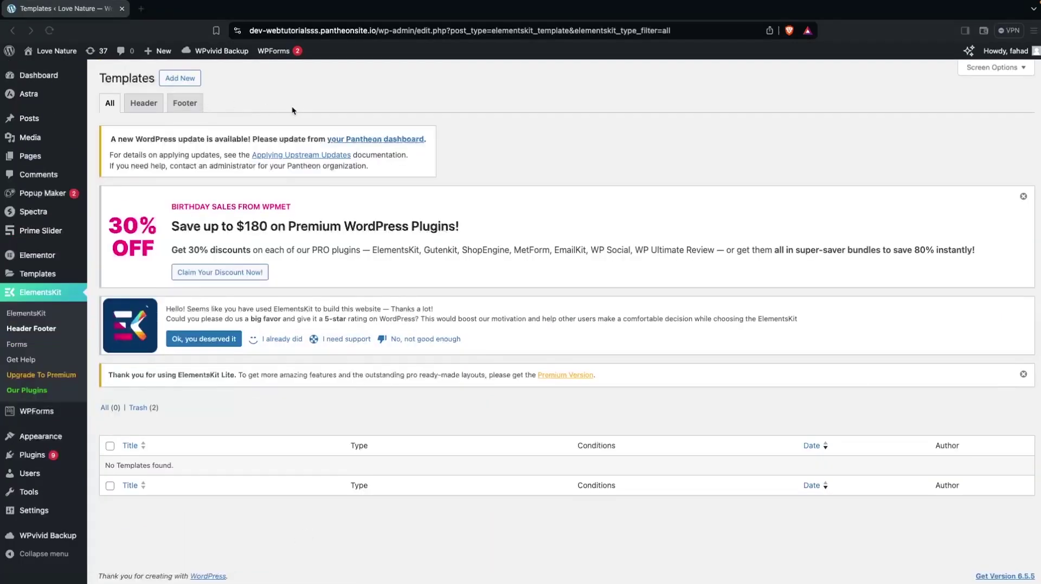
pyautogui.click(189, 81)
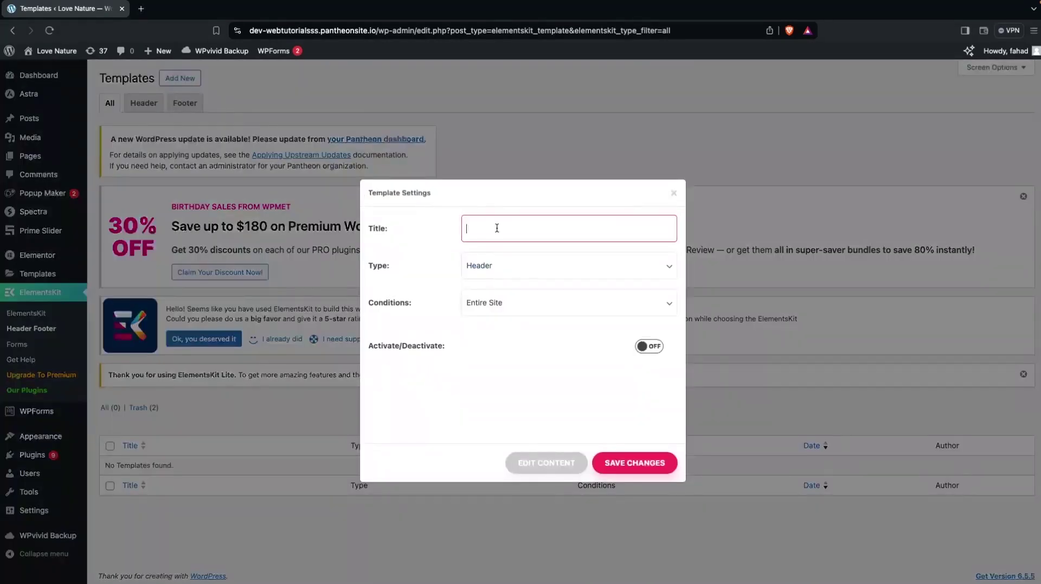
pyautogui.write('Header 1')
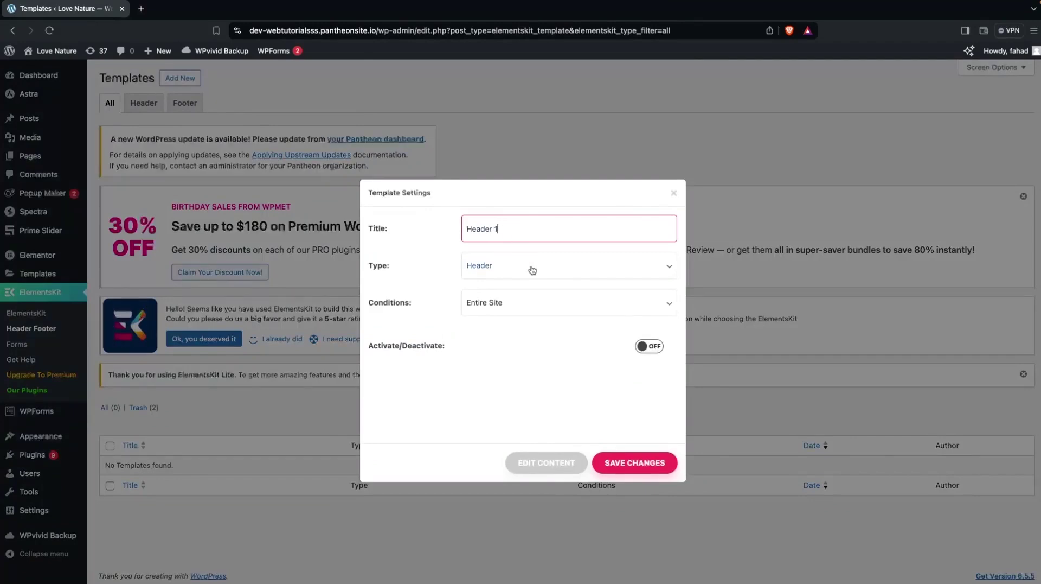
# Set the template type to Header and conditions to Entire Site, activate it, and save
pyautogui.click(502, 265)
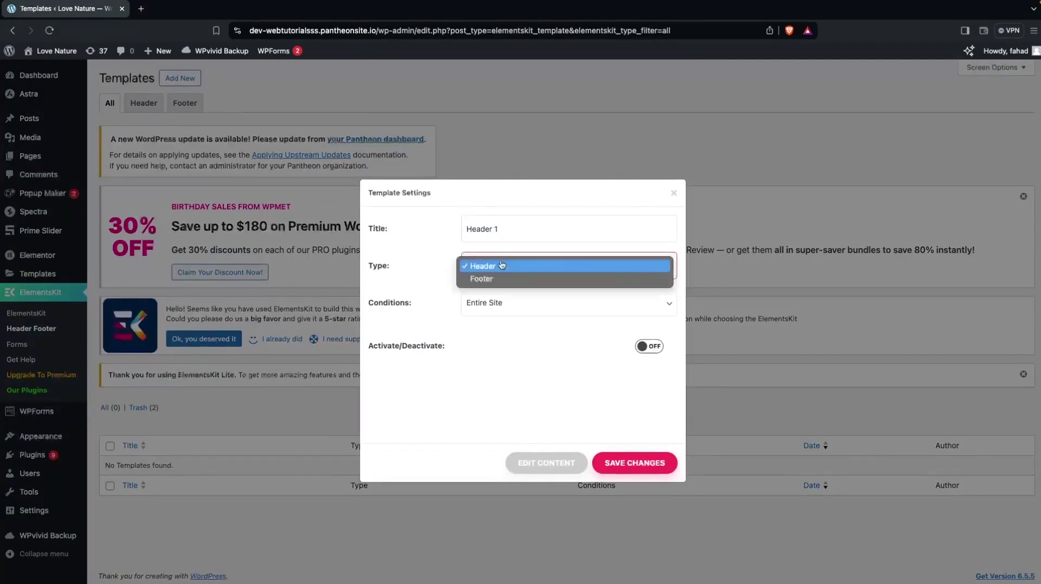
pyautogui.click(418, 282)
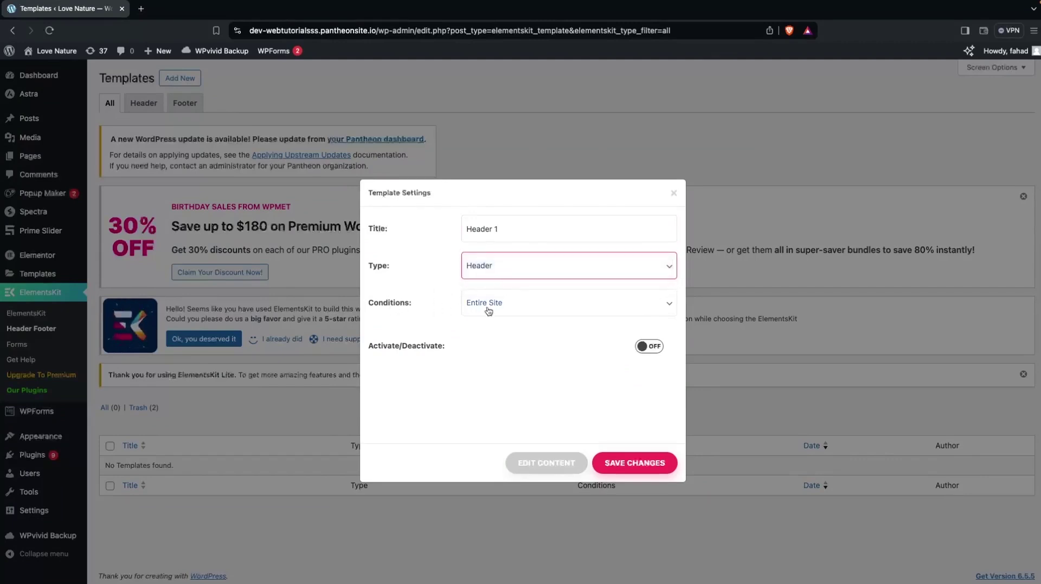
pyautogui.click(540, 309)
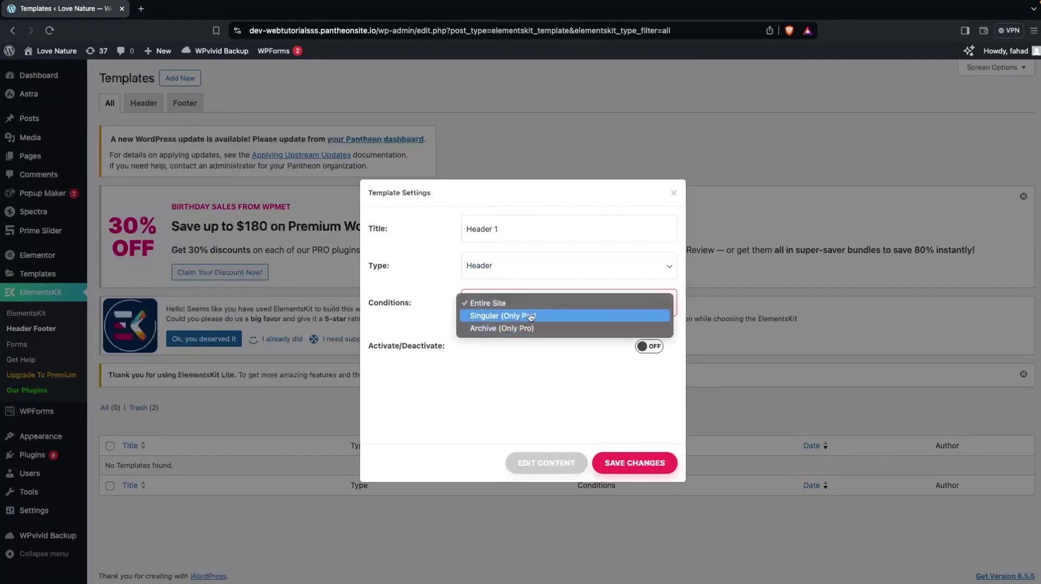
pyautogui.click(417, 337)
pyautogui.click(654, 350)
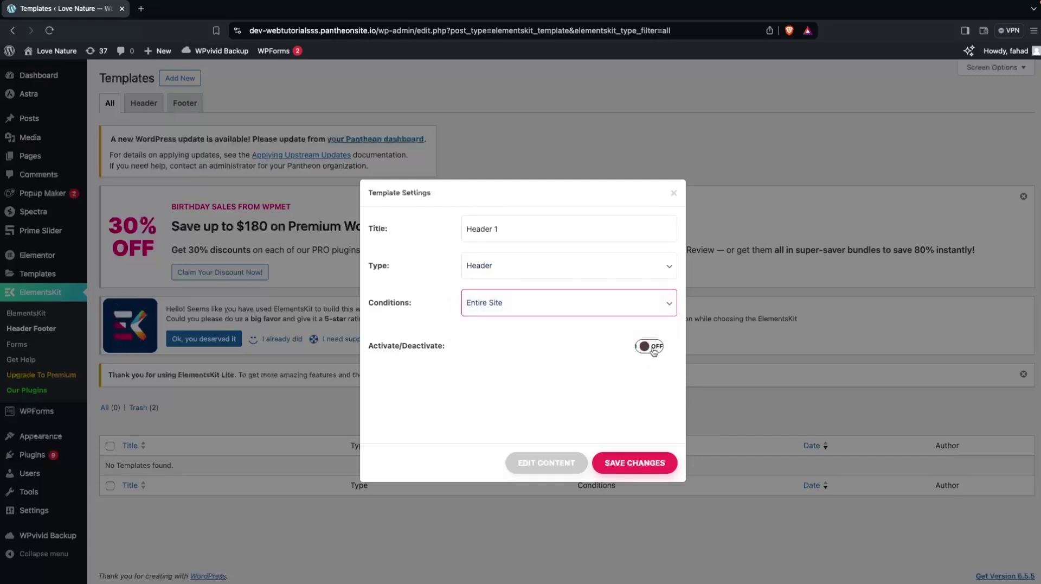
pyautogui.click(632, 463)
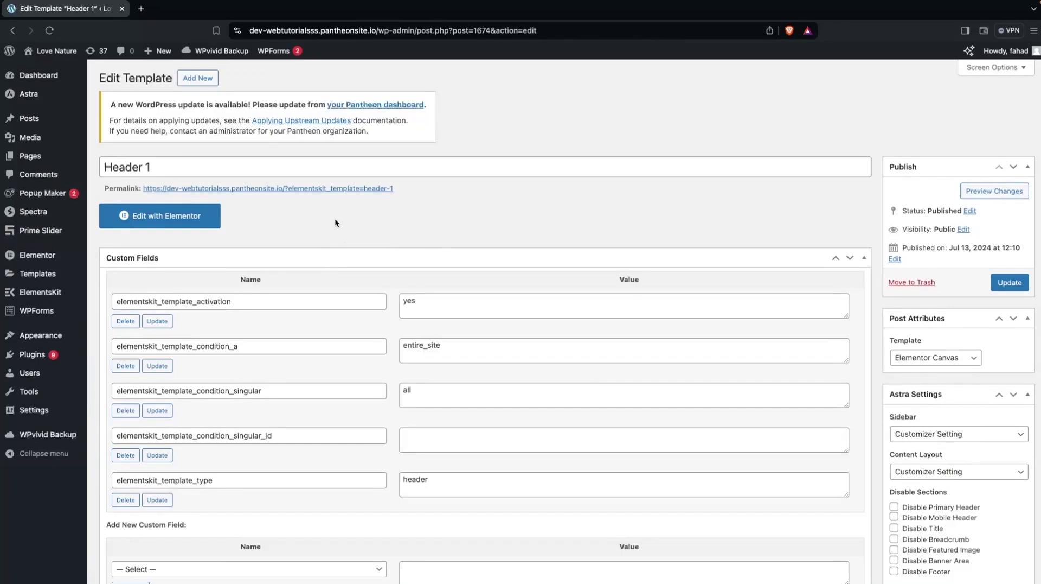
# Open Header 1 in Elementor and add a two-column Flexbox container with Full Width content
pyautogui.click(152, 217)
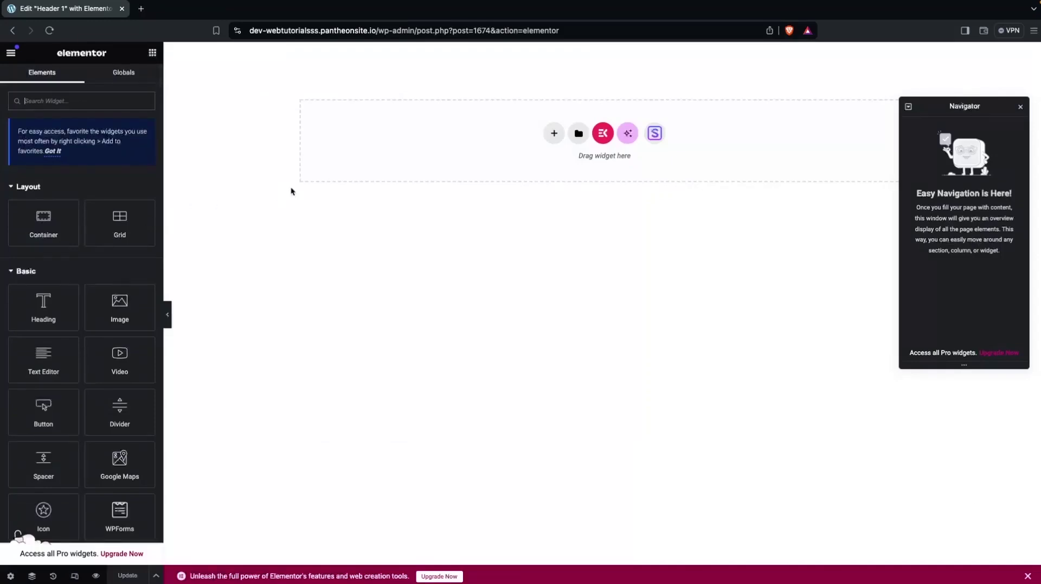
pyautogui.click(552, 133)
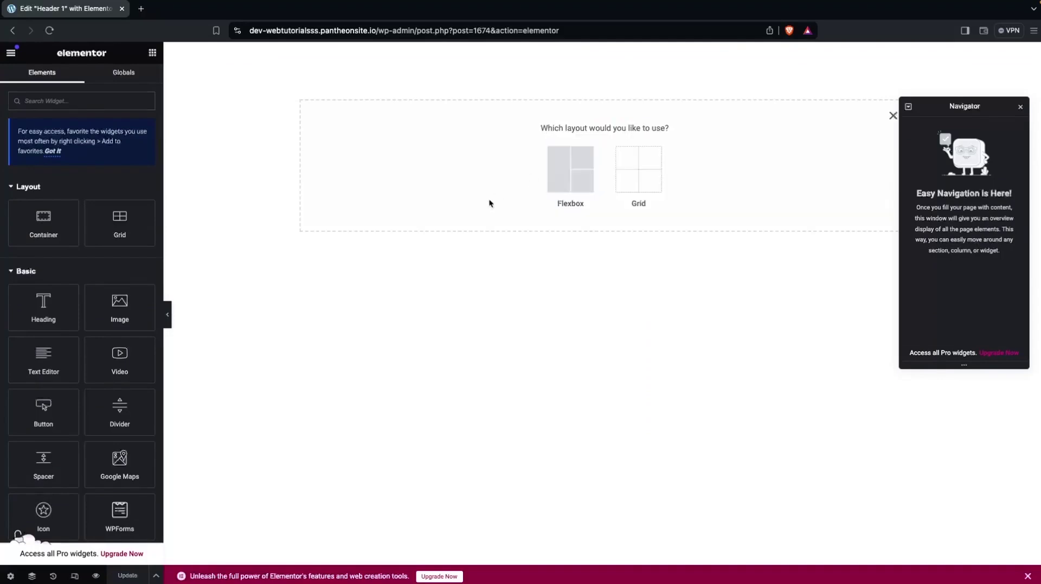
pyautogui.click(567, 168)
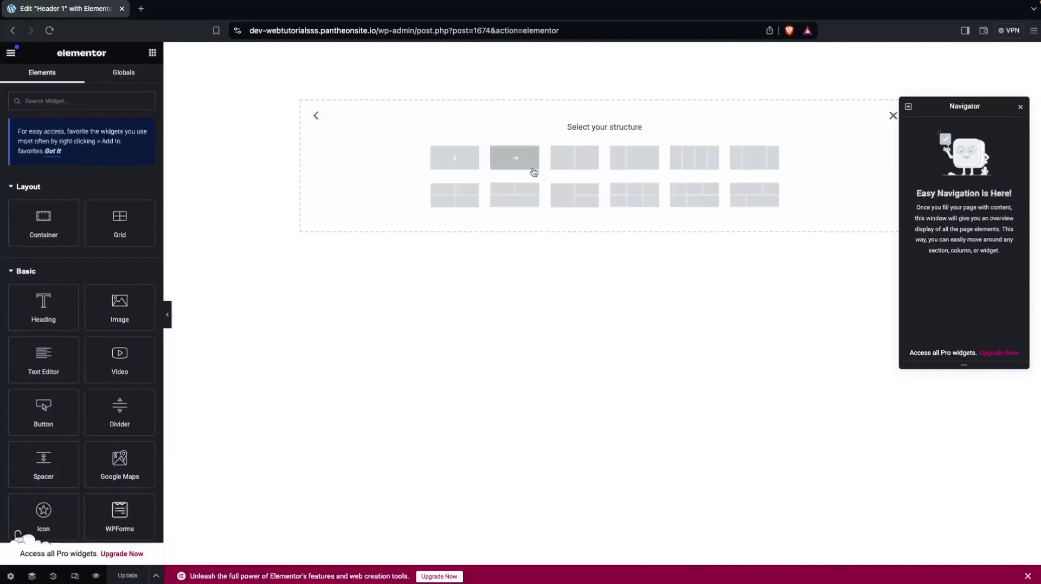
pyautogui.click(637, 164)
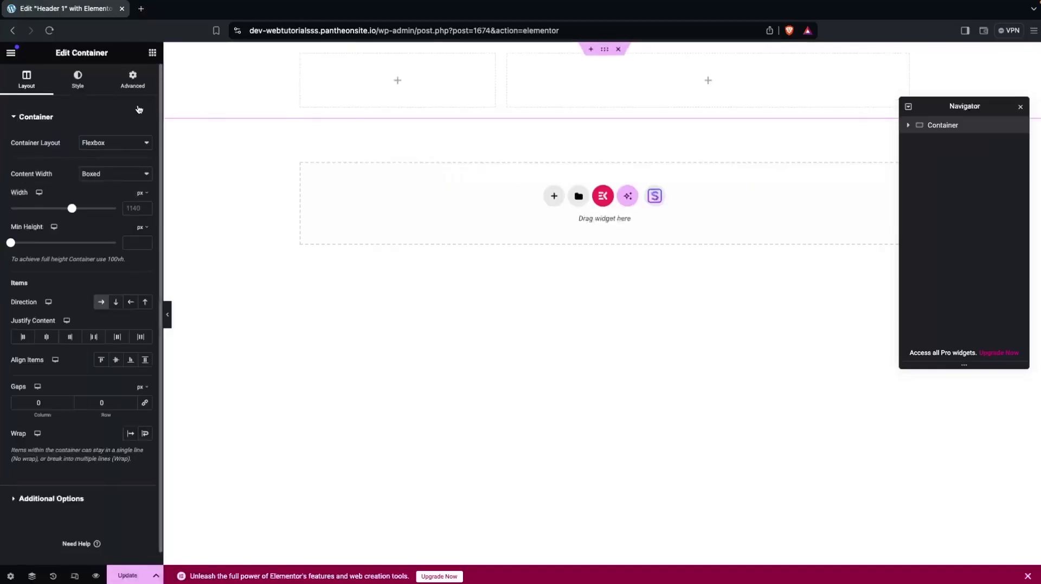
pyautogui.click(115, 174)
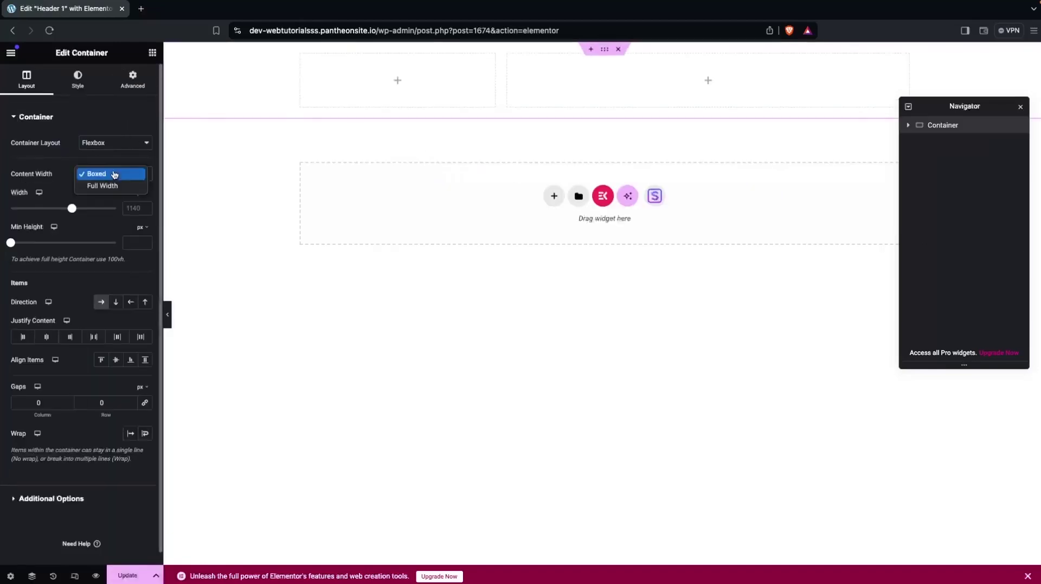
pyautogui.click(107, 184)
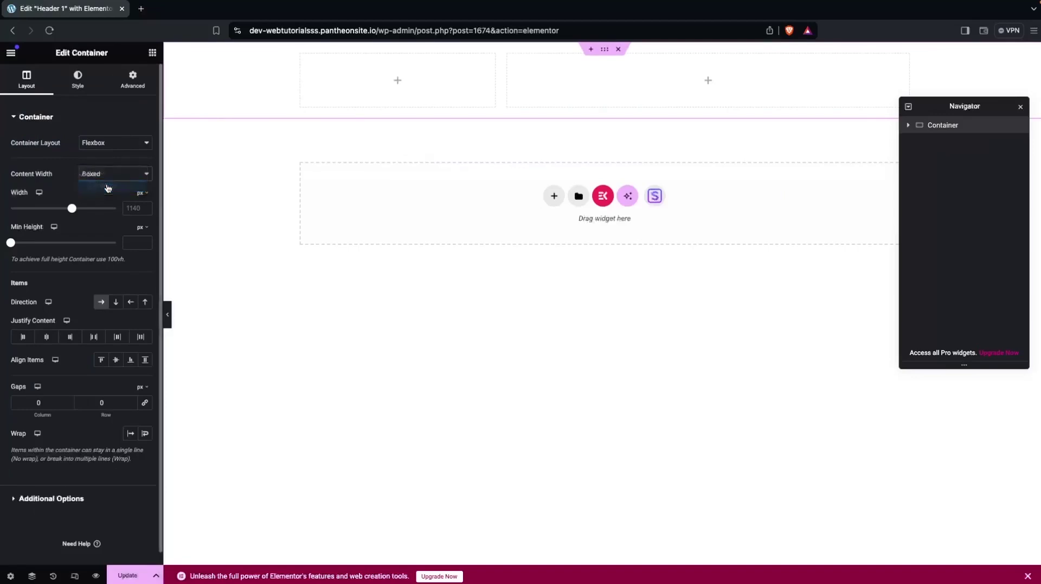
pyautogui.click(153, 52)
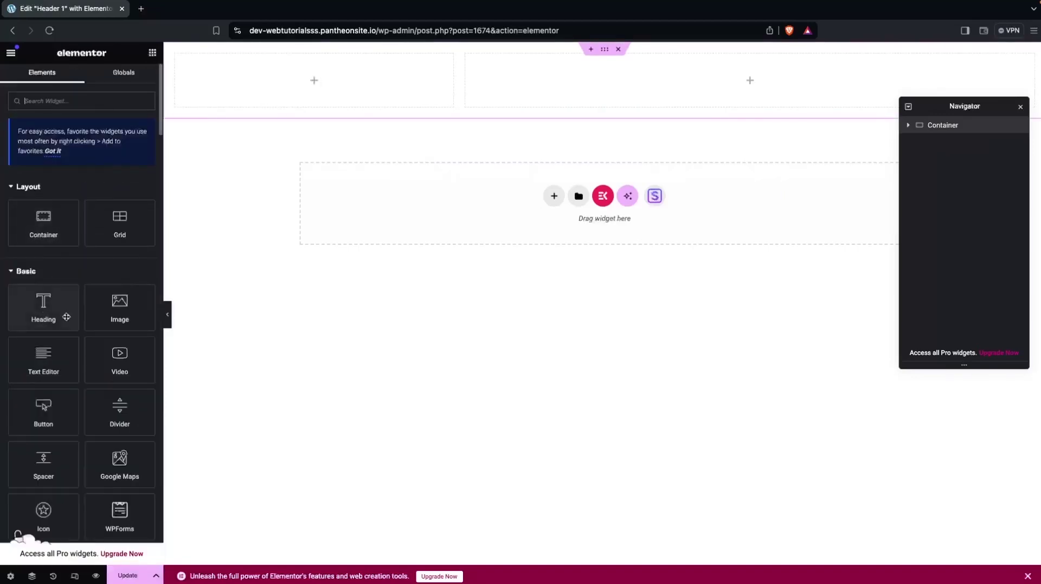
# Drop an Image widget into the left column and set it to the ASTRA logo.png
pyautogui.moveTo(114, 306); pyautogui.dragTo(307, 76)
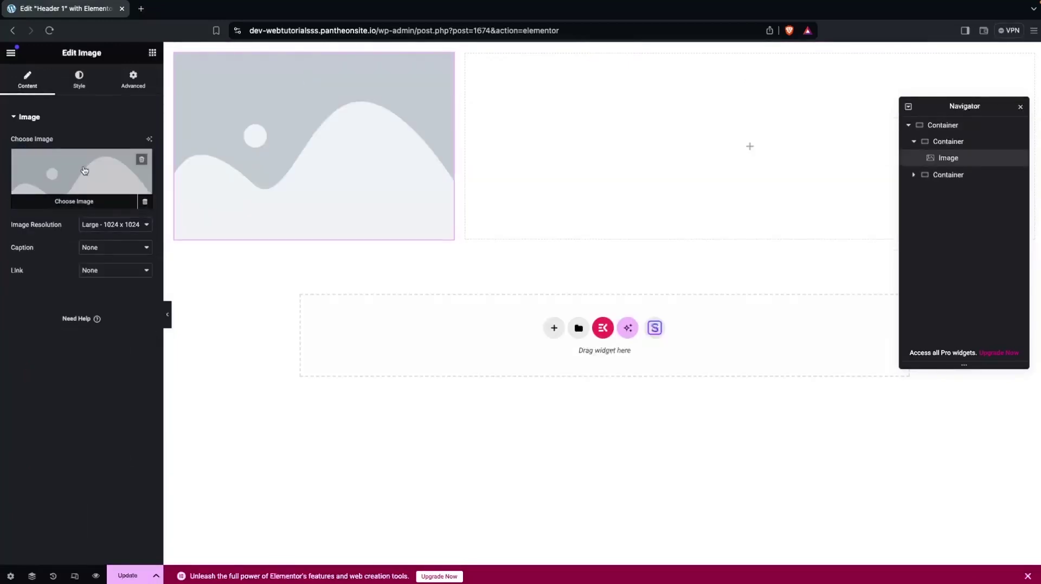
pyautogui.click(85, 171)
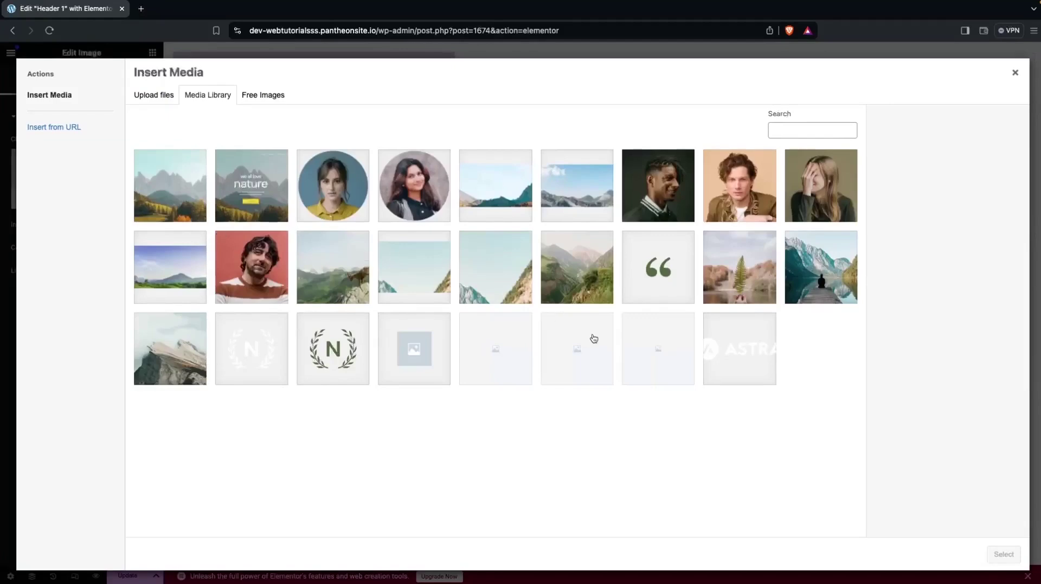
pyautogui.click(734, 349)
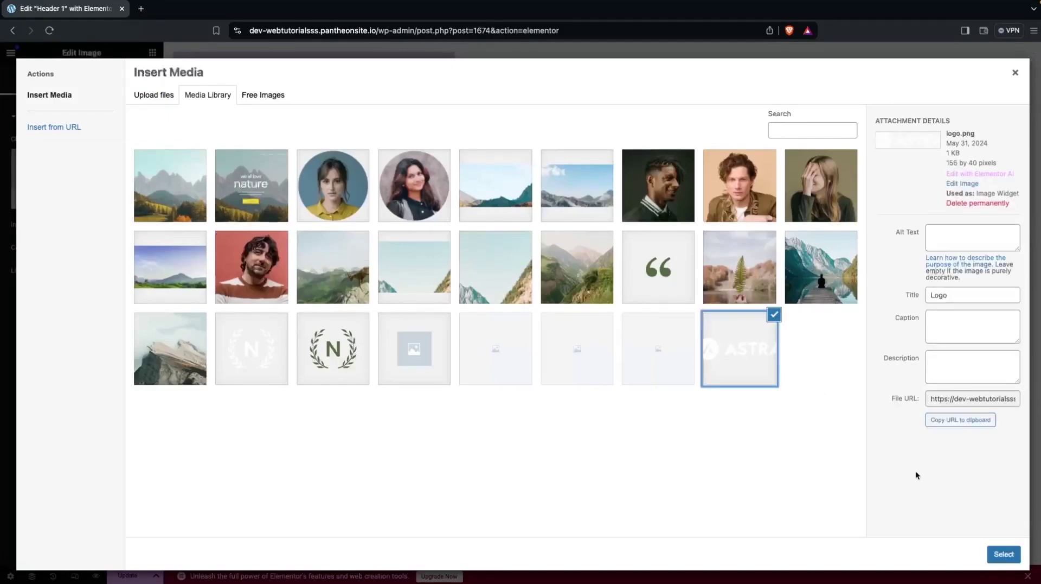
pyautogui.click(1003, 554)
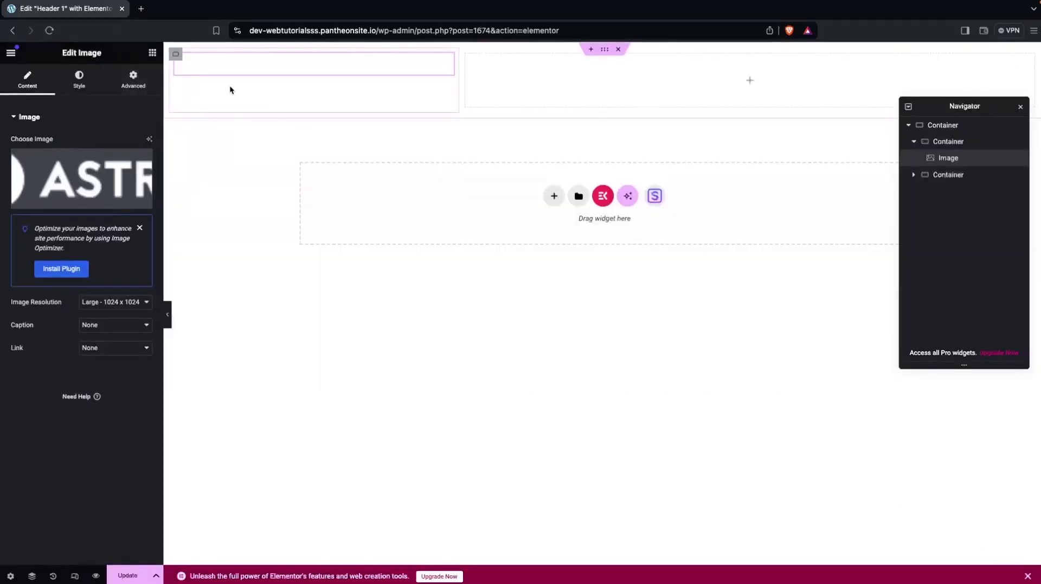
pyautogui.click(153, 52)
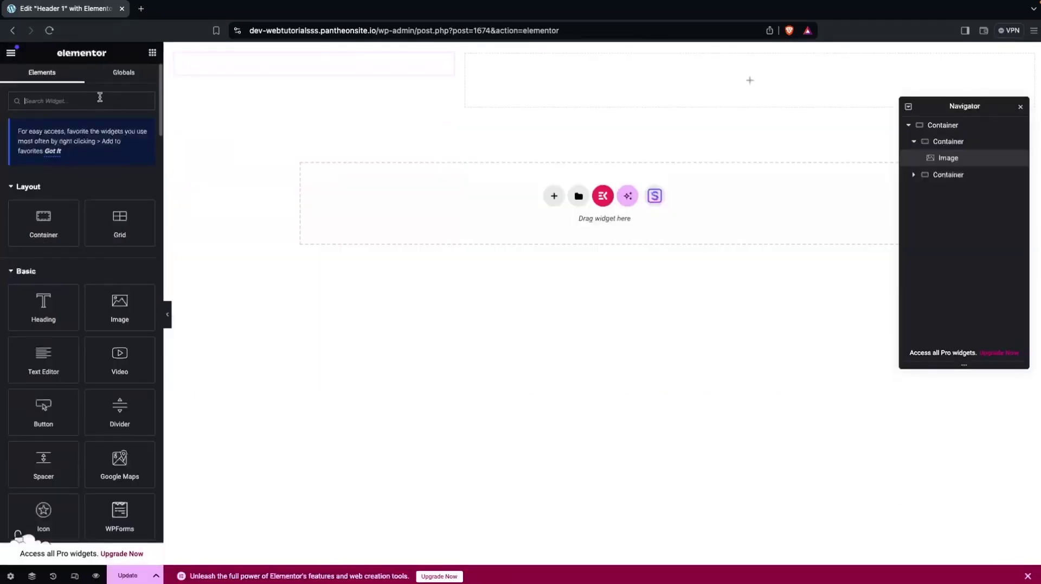
# Add an Icon List to the right column and give the outer container a classic near-black background
pyautogui.write('list')
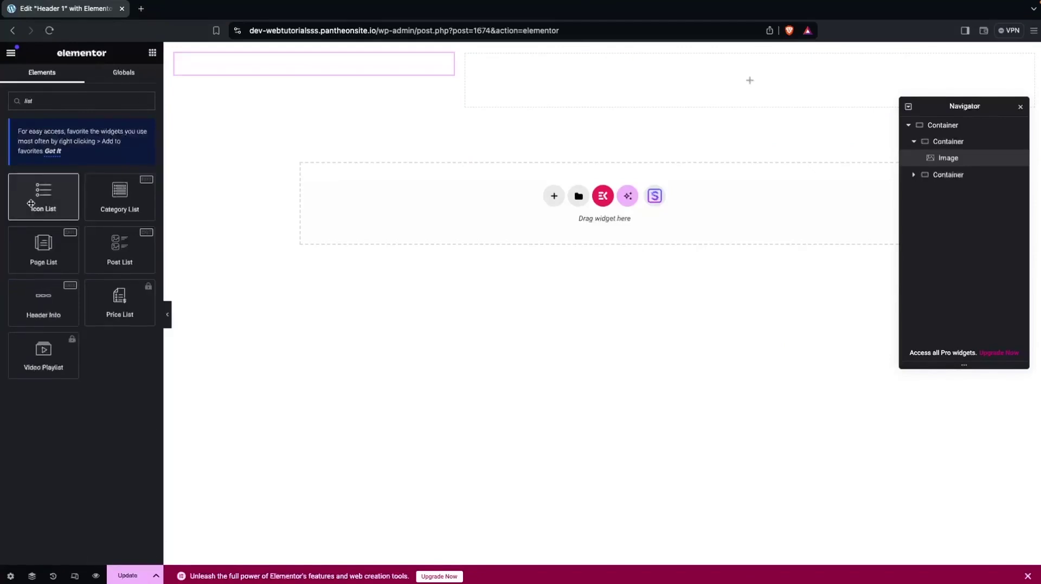
pyautogui.moveTo(31, 203); pyautogui.dragTo(552, 106)
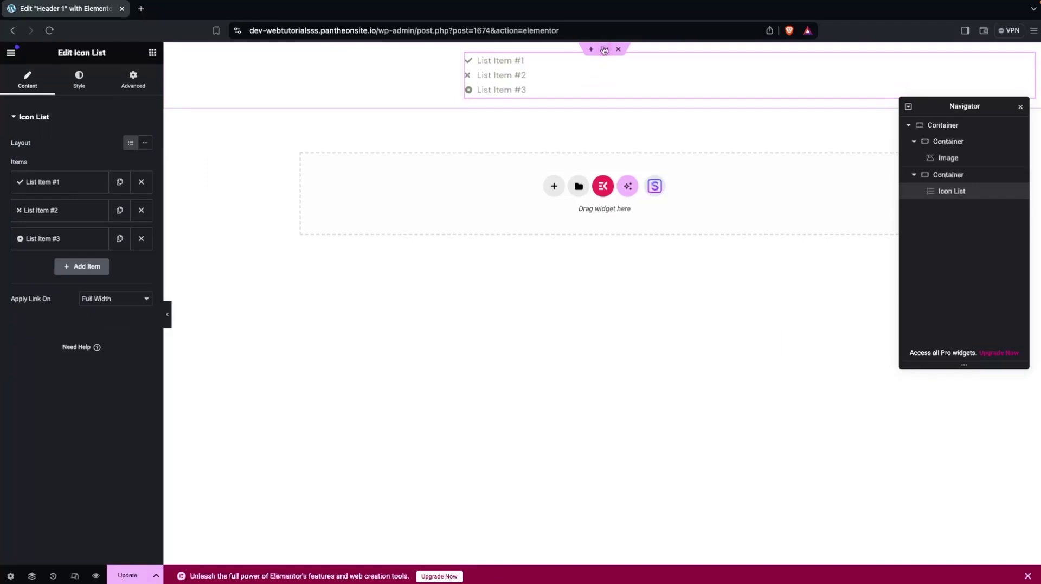
pyautogui.click(606, 52)
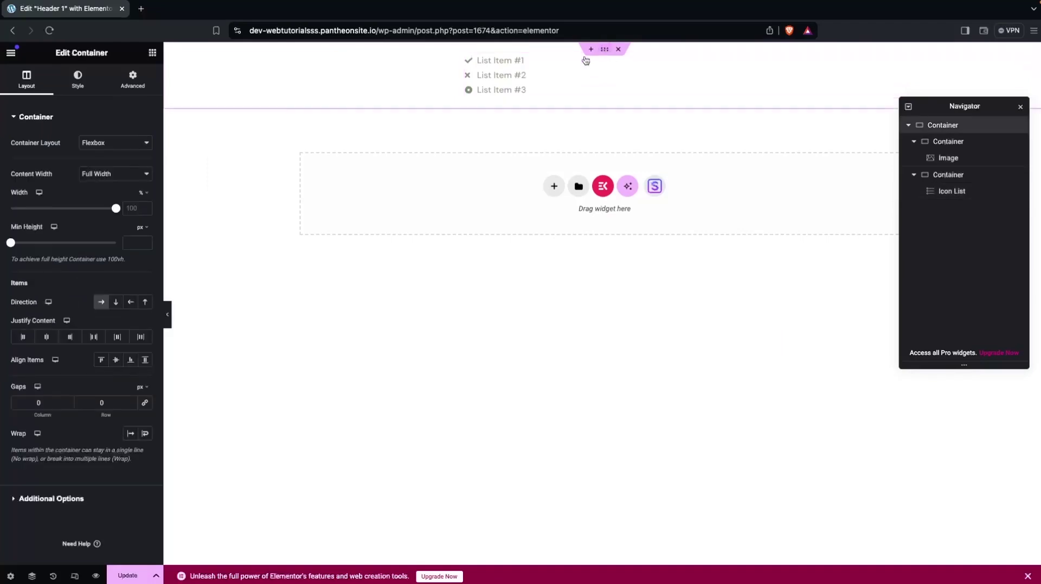
pyautogui.click(77, 82)
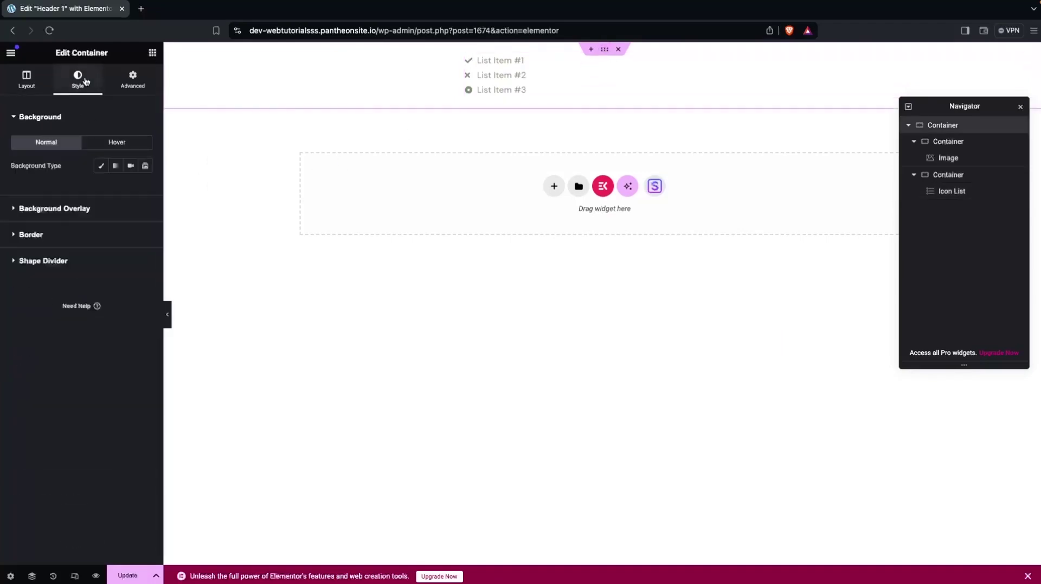
pyautogui.click(101, 165)
pyautogui.click(145, 188)
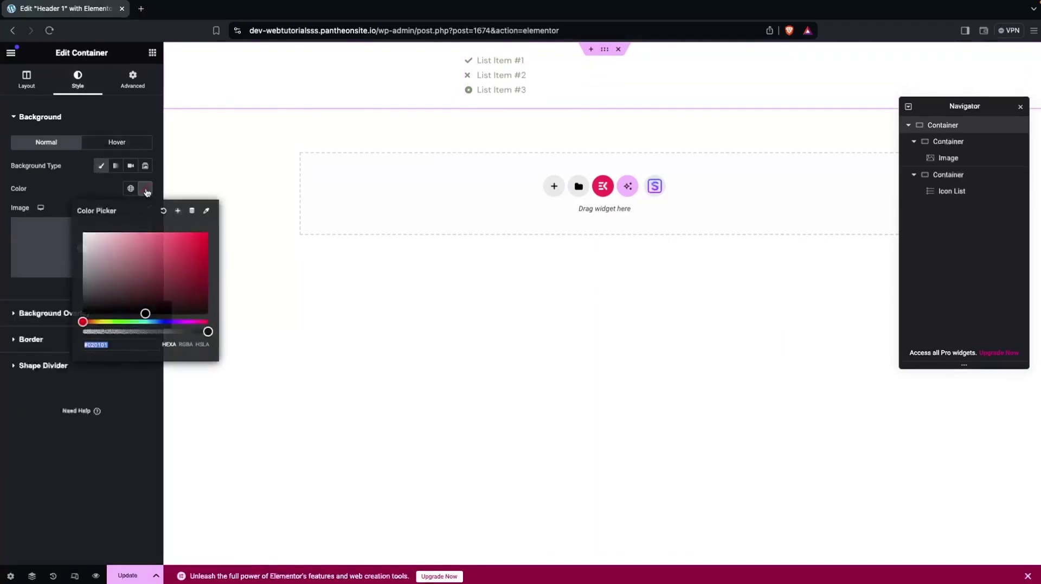
pyautogui.moveTo(117, 281); pyautogui.dragTo(61, 307)
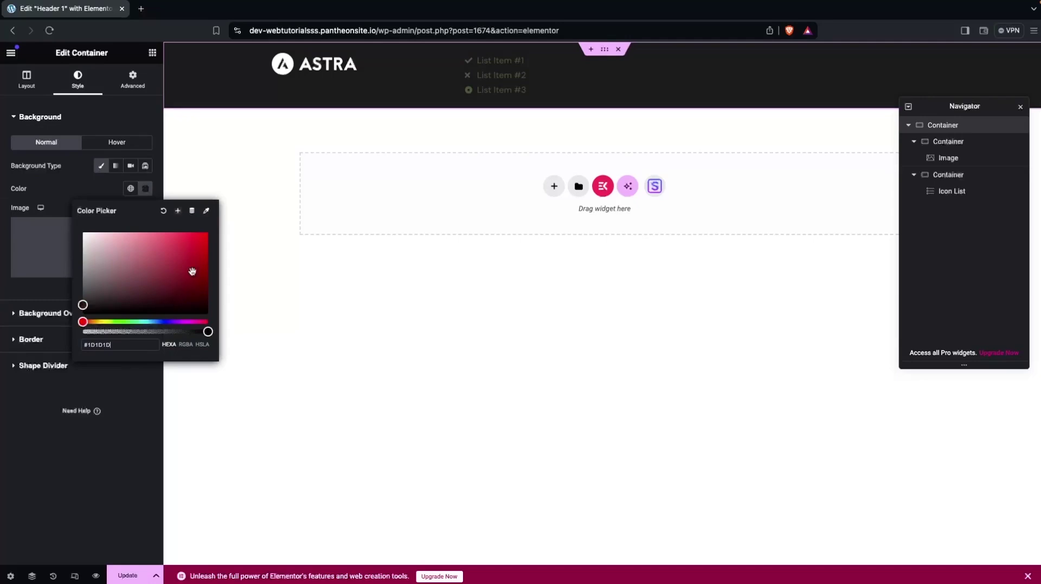
pyautogui.click(288, 258)
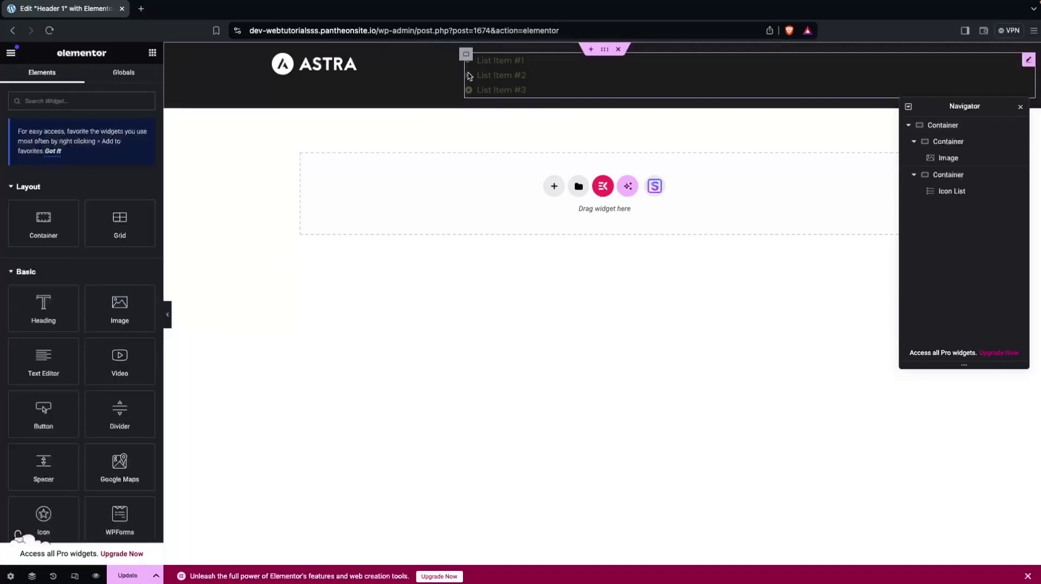
# Set the Icon List's icon colour and text colour to white (#FFFFFF)
pyautogui.click(513, 75)
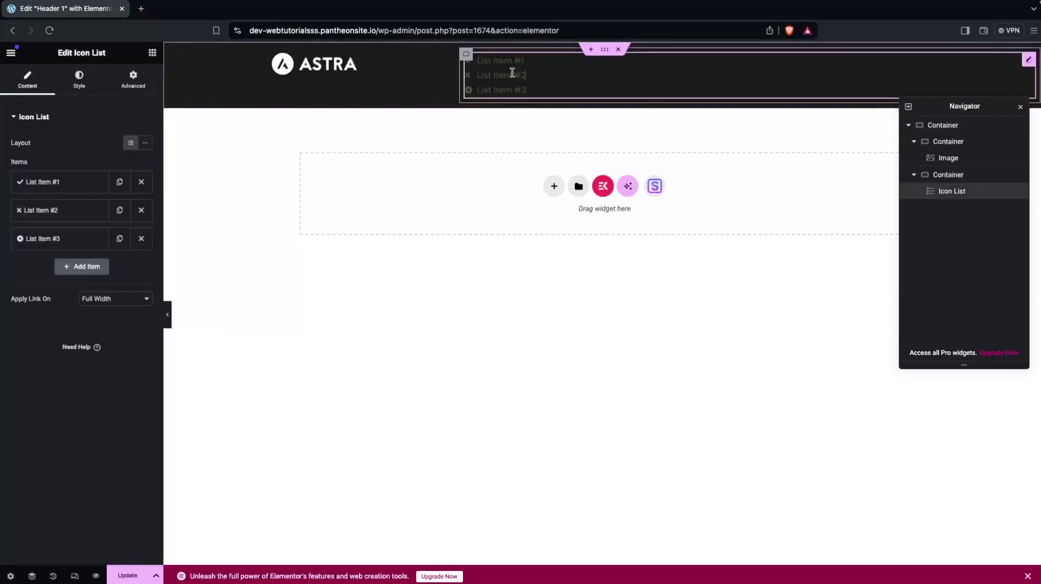
pyautogui.click(80, 81)
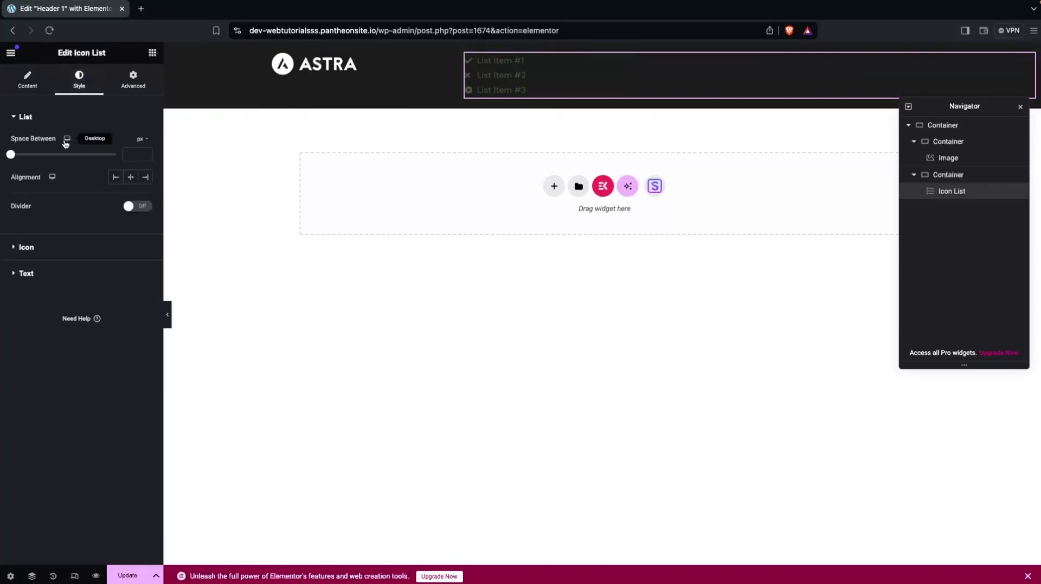
pyautogui.click(22, 247)
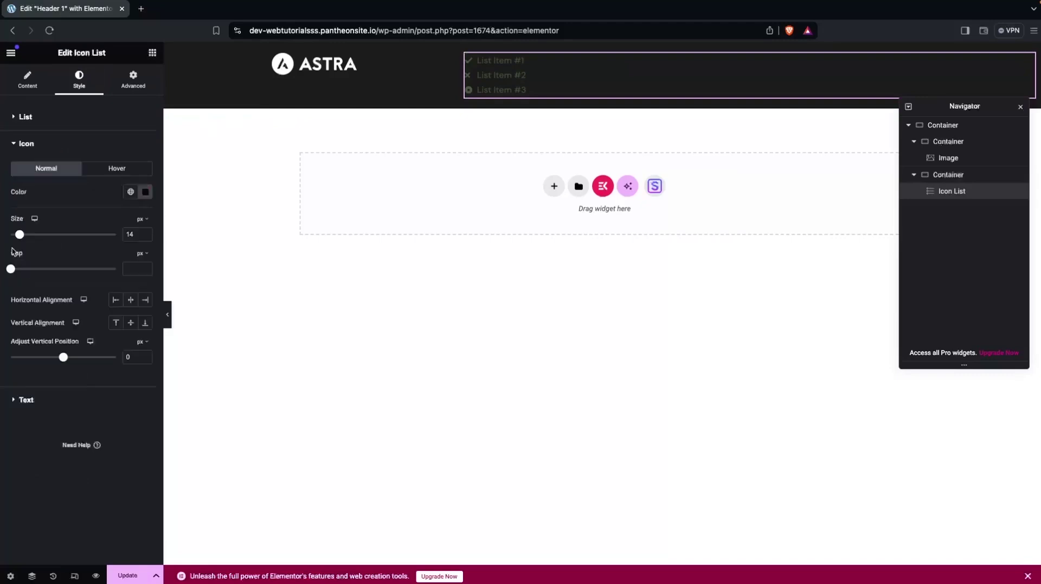
pyautogui.click(145, 192)
pyautogui.moveTo(112, 269); pyautogui.dragTo(83, 235)
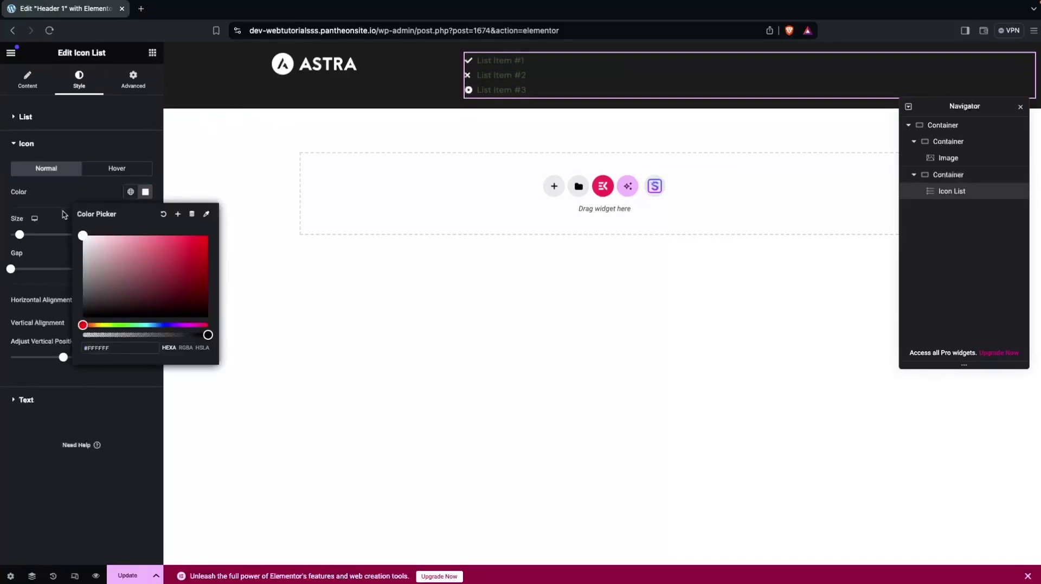
pyautogui.click(59, 192)
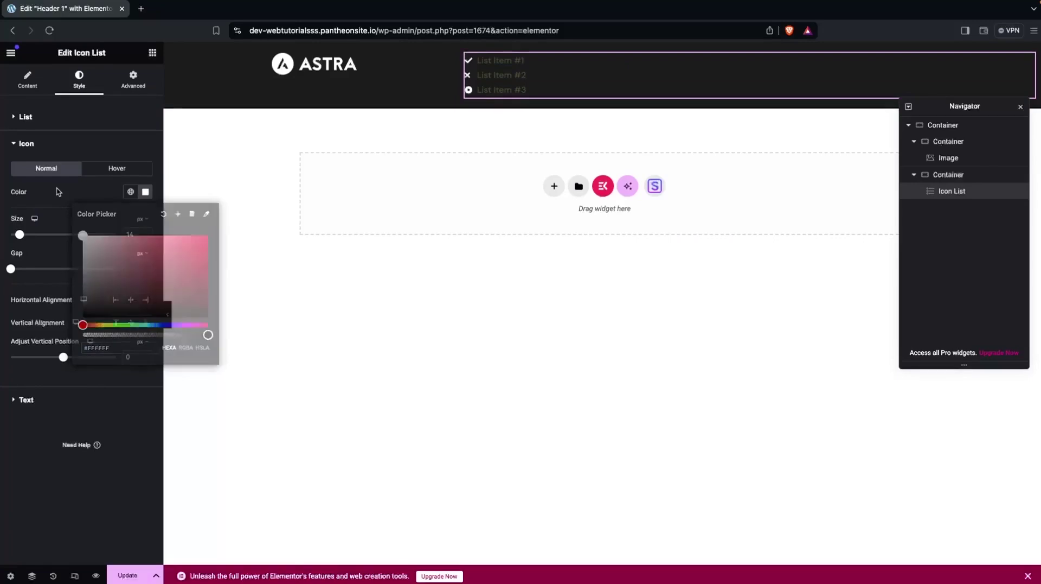
pyautogui.click(12, 401)
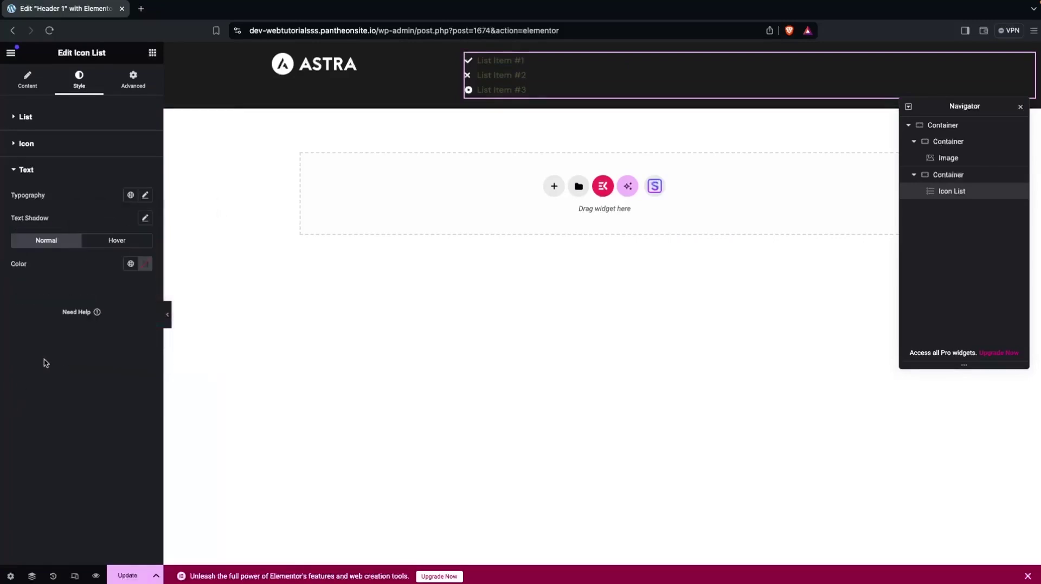
pyautogui.click(145, 263)
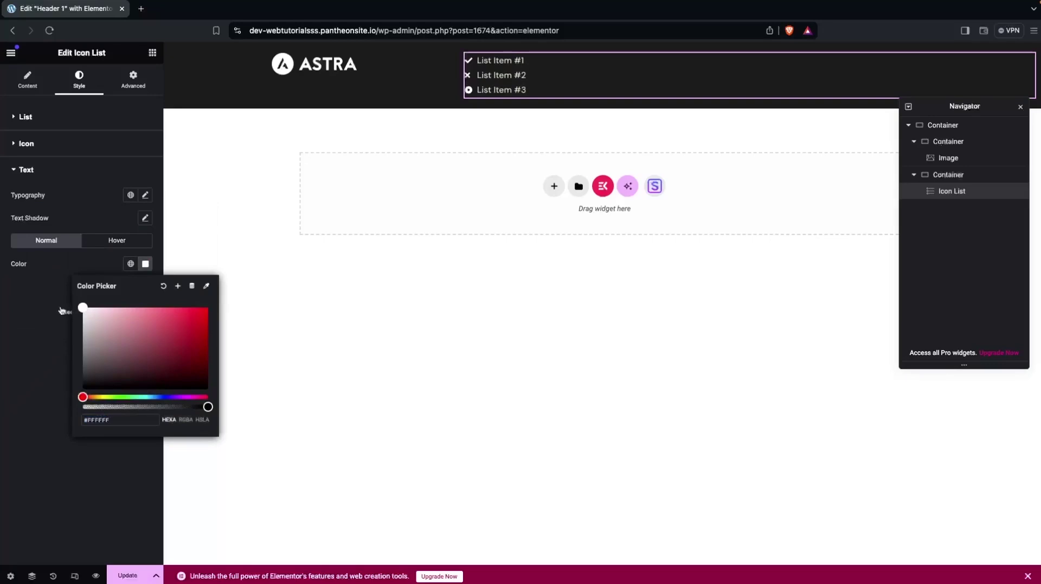
pyautogui.click(31, 324)
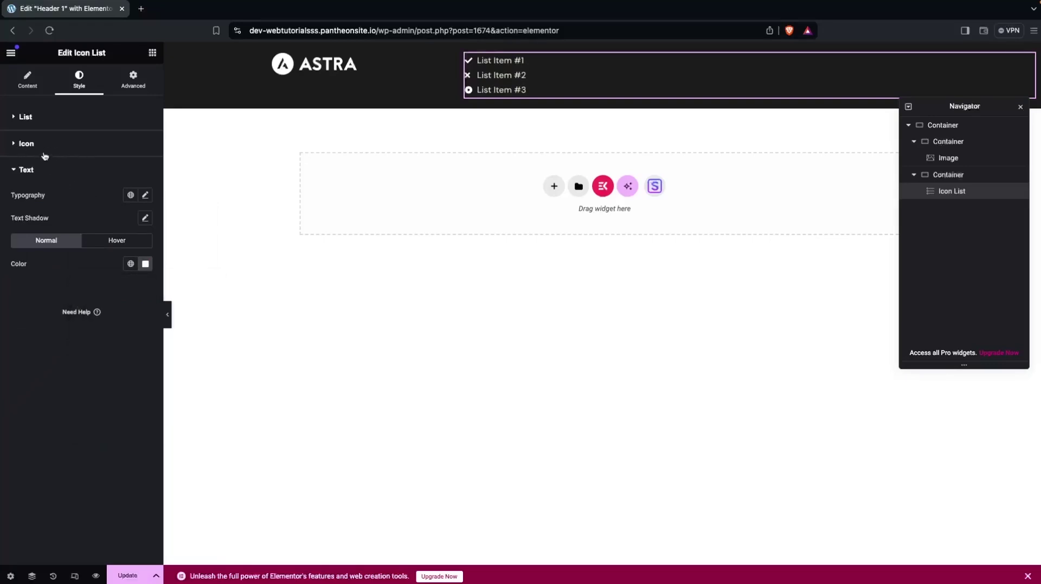
# Switch the Icon List layout to Inline so the three items sit in one row
pyautogui.click(17, 118)
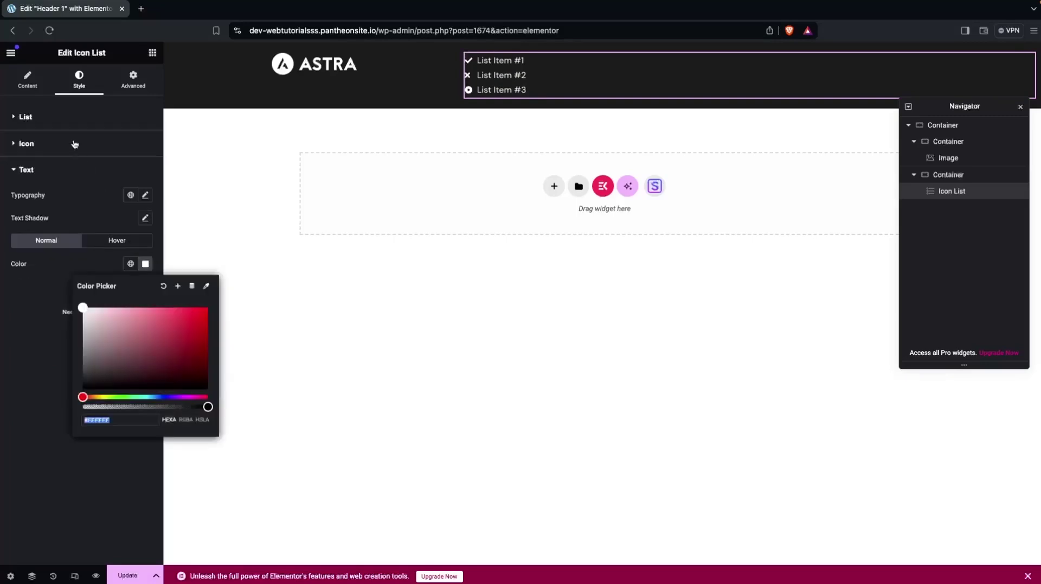
pyautogui.click(25, 87)
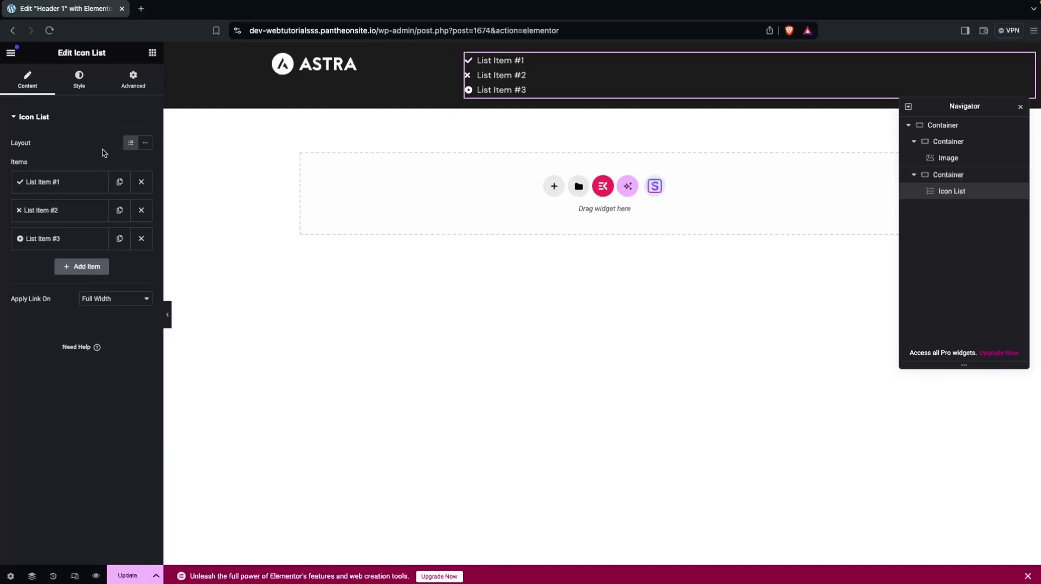
pyautogui.click(145, 143)
pyautogui.click(60, 182)
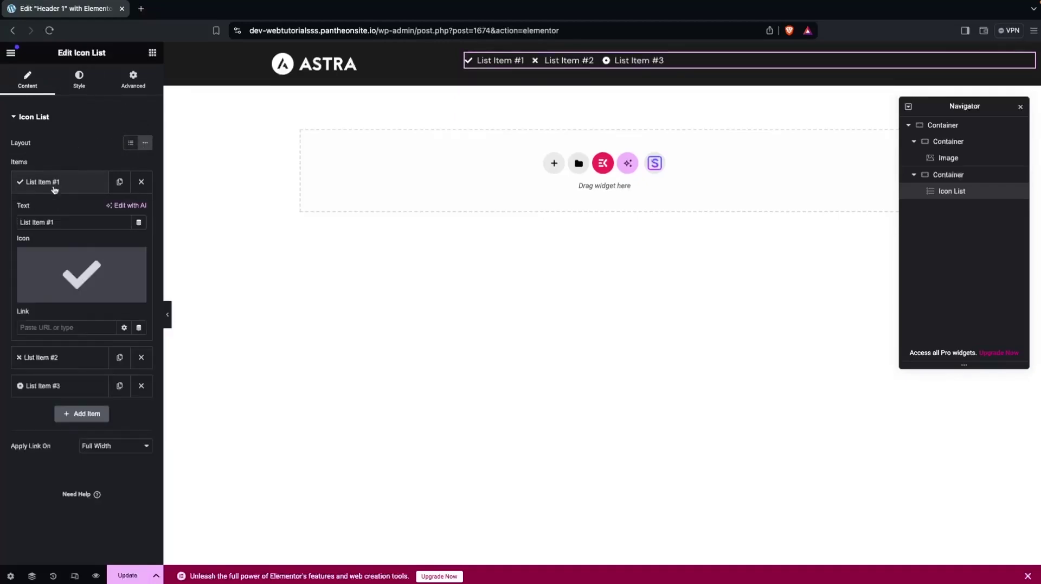
# Replace the first item's text with a placeholder phone number and give it a phone icon
pyautogui.moveTo(58, 223); pyautogui.dragTo(1, 228)
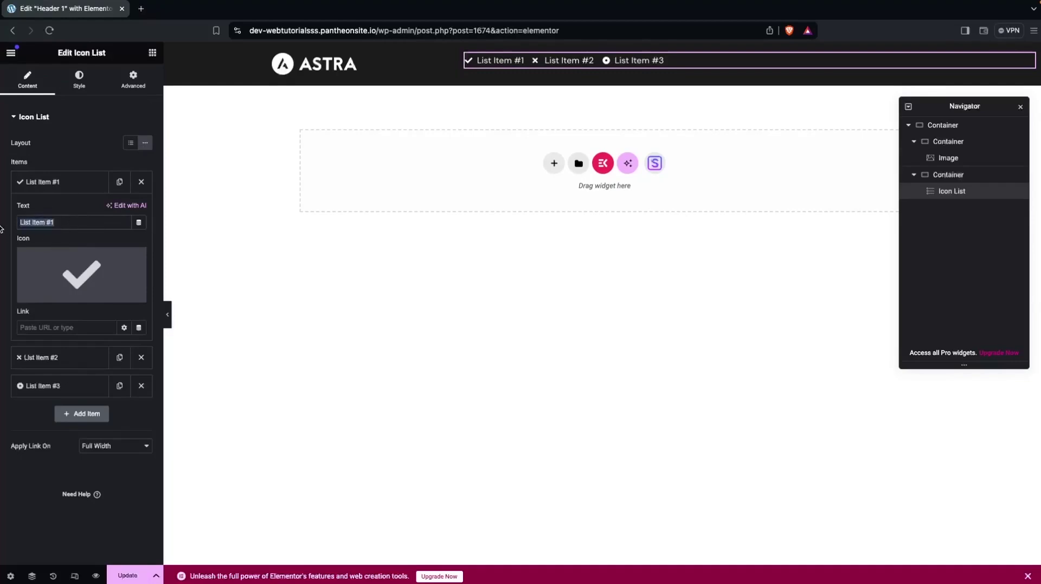
pyautogui.write('000-000-000')
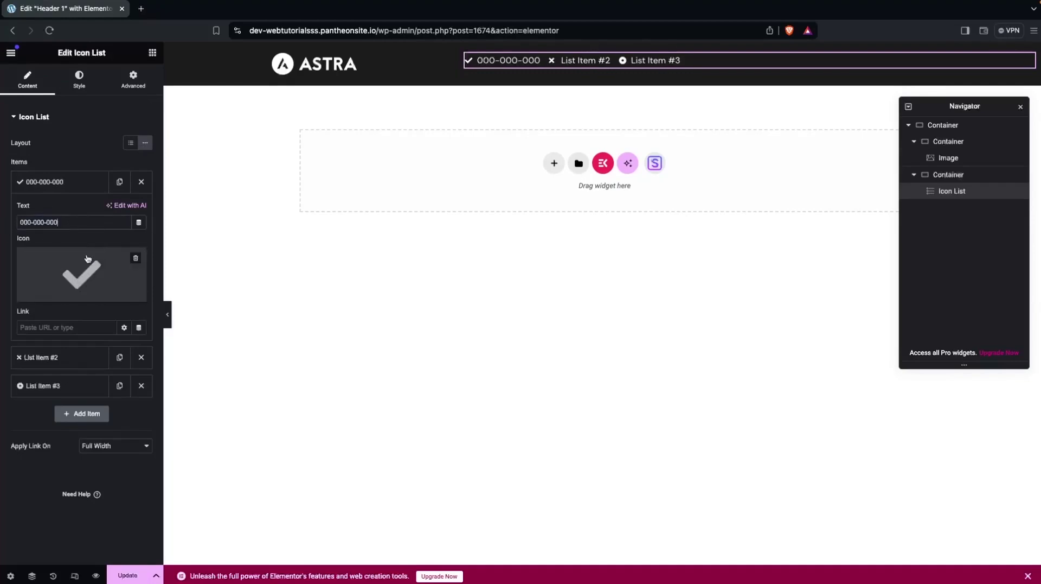
pyautogui.click(49, 295)
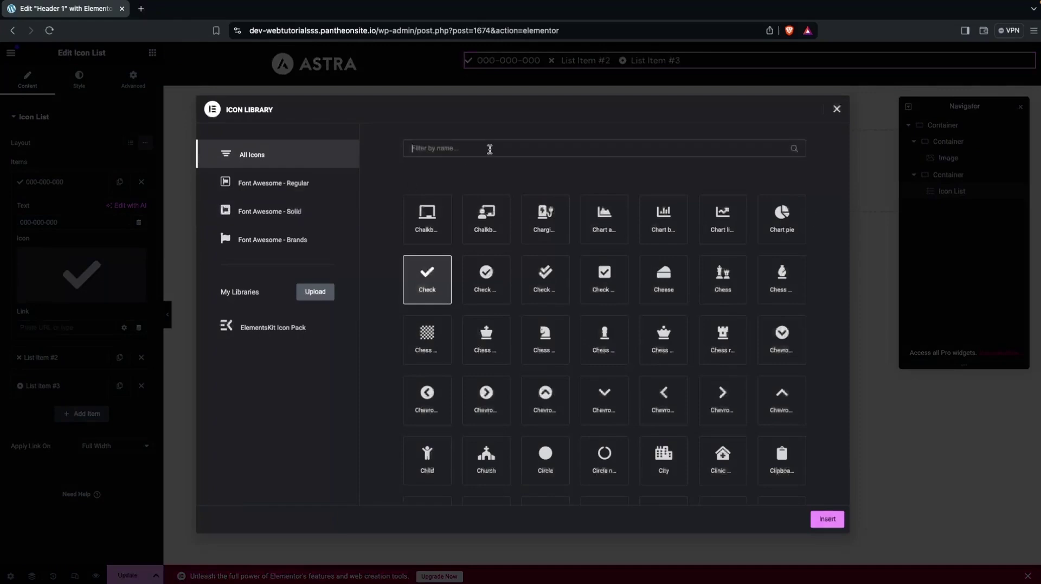
pyautogui.click(486, 149)
pyautogui.write('phone')
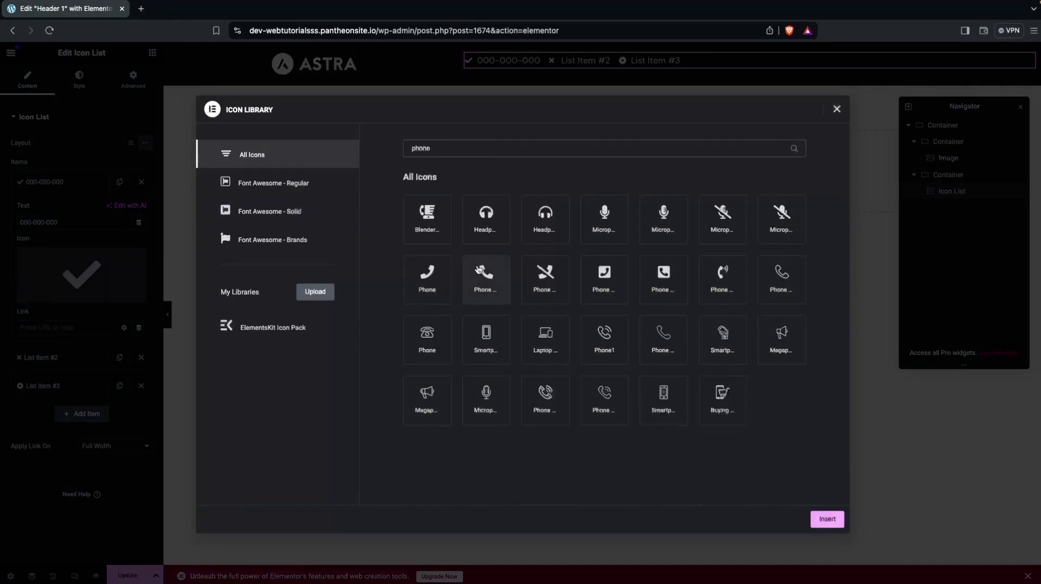
pyautogui.click(479, 271)
pyautogui.click(828, 519)
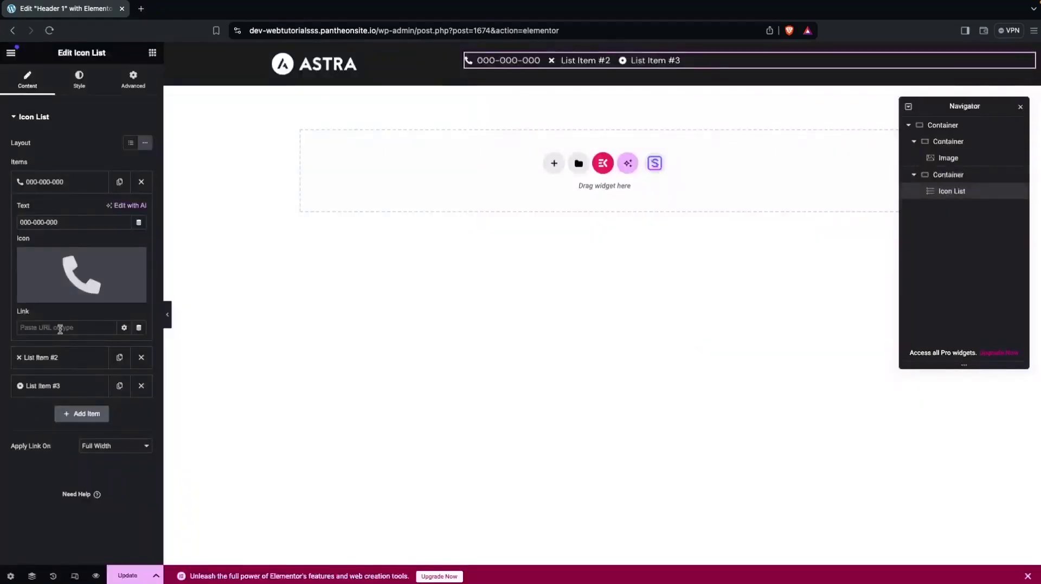
# Replace the second item's text with a placeholder e-mail and give it an envelope icon
pyautogui.click(56, 358)
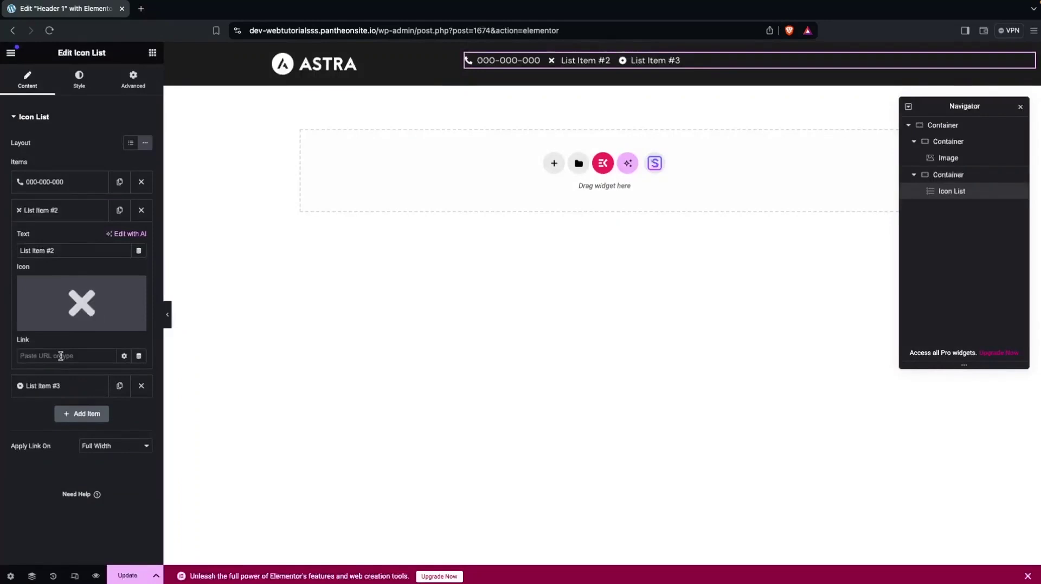
pyautogui.click(47, 217)
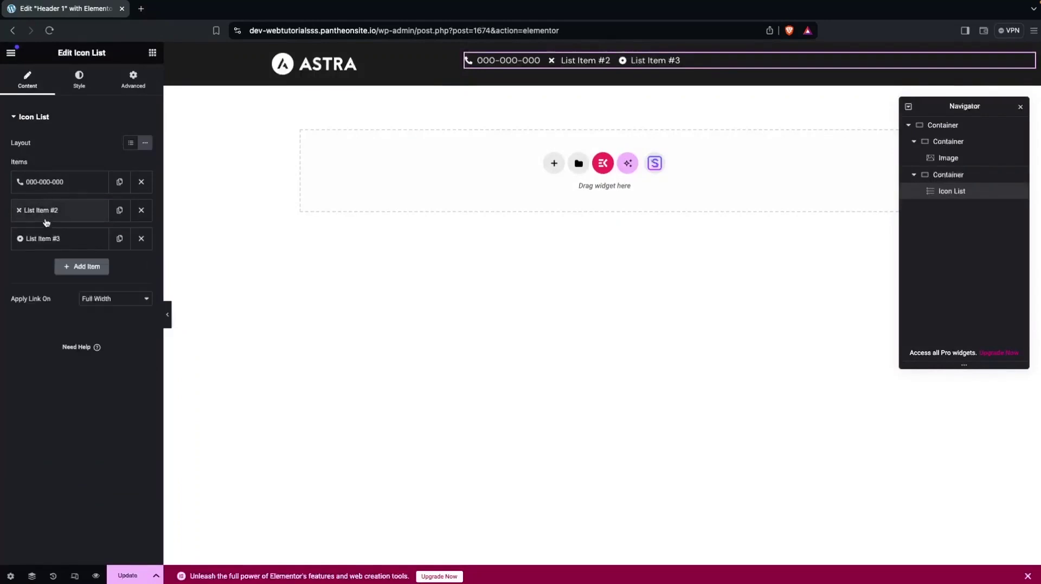
pyautogui.click(46, 217)
pyautogui.tripleClick(54, 251)
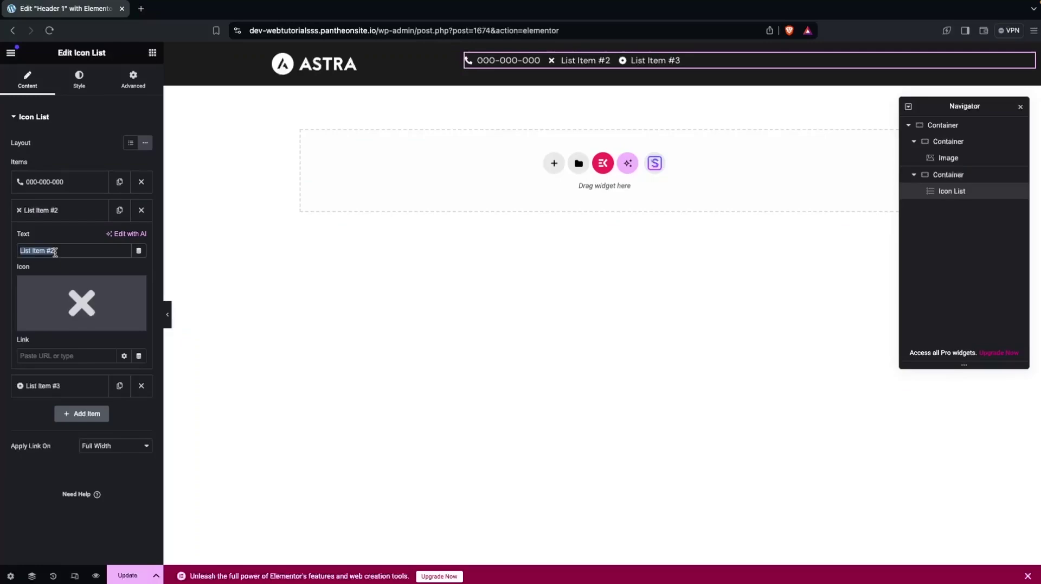
pyautogui.hotkey('ctrl', 'v')
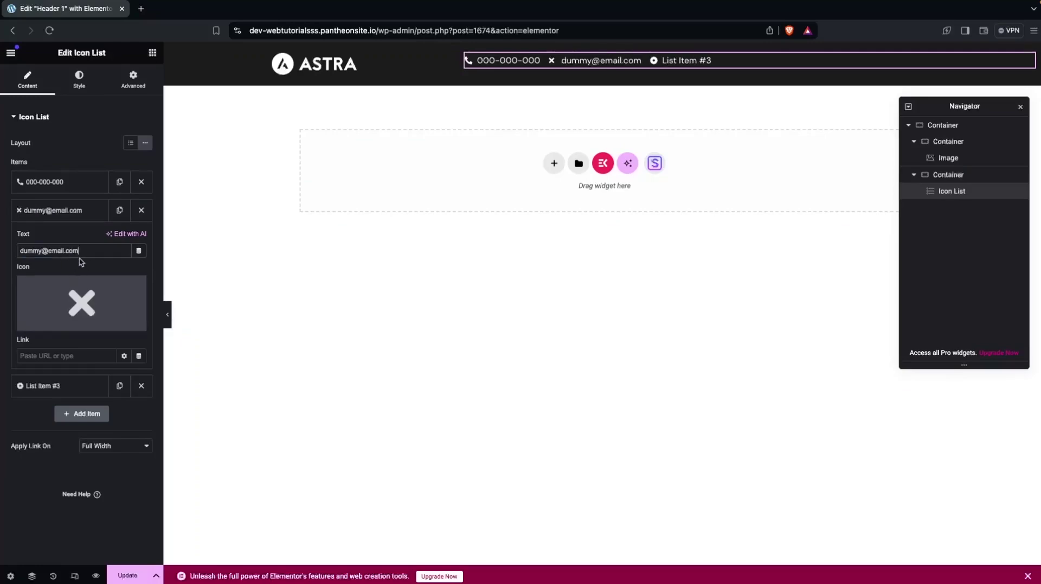
pyautogui.click(78, 301)
pyautogui.click(465, 148)
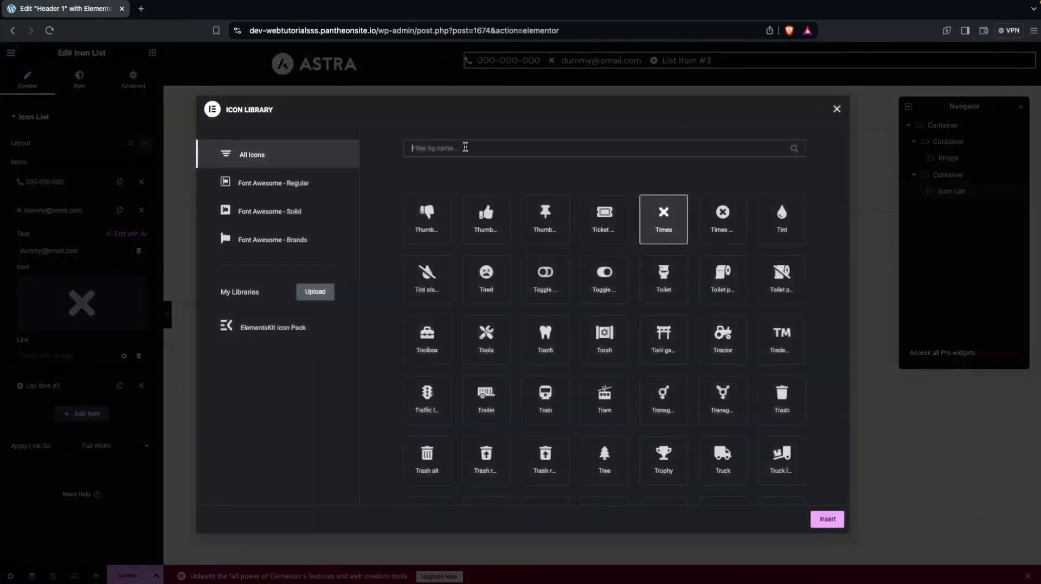
pyautogui.write('email')
pyautogui.doubleClick(611, 222)
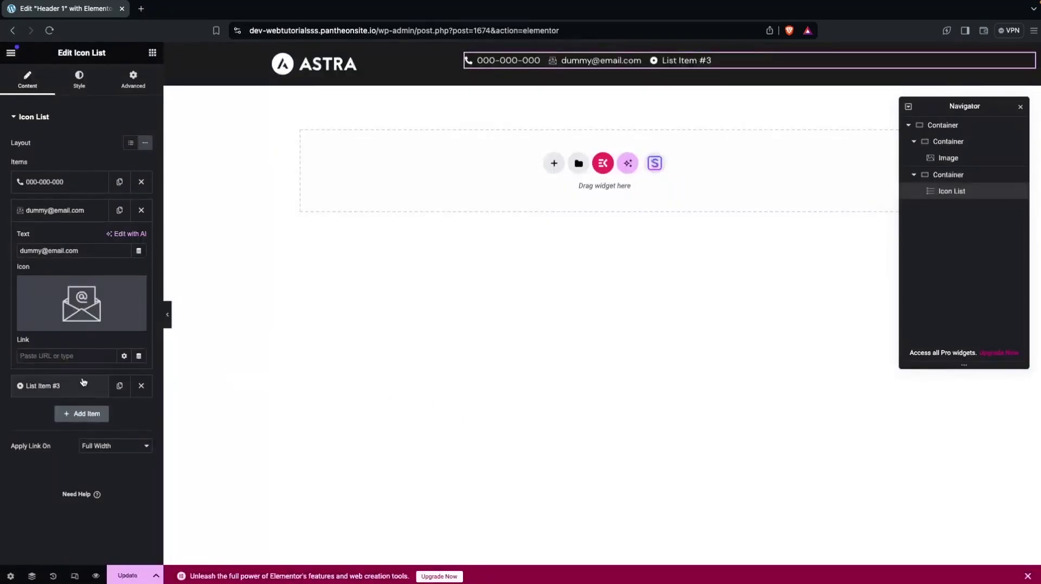
# Set the third list item to a placeholder street address with a location arrow icon
pyautogui.moveTo(72, 331)
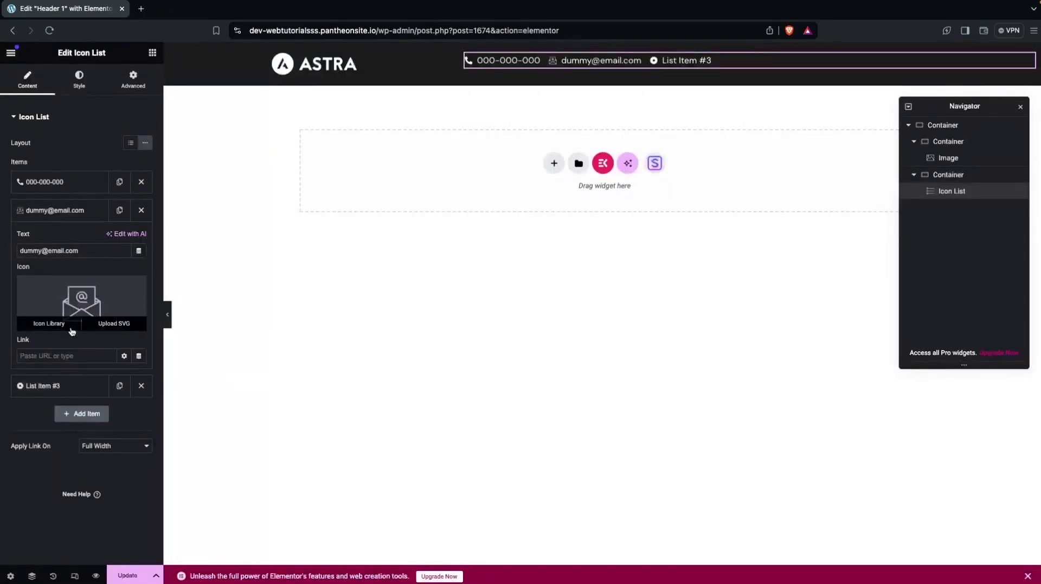
pyautogui.click(69, 385)
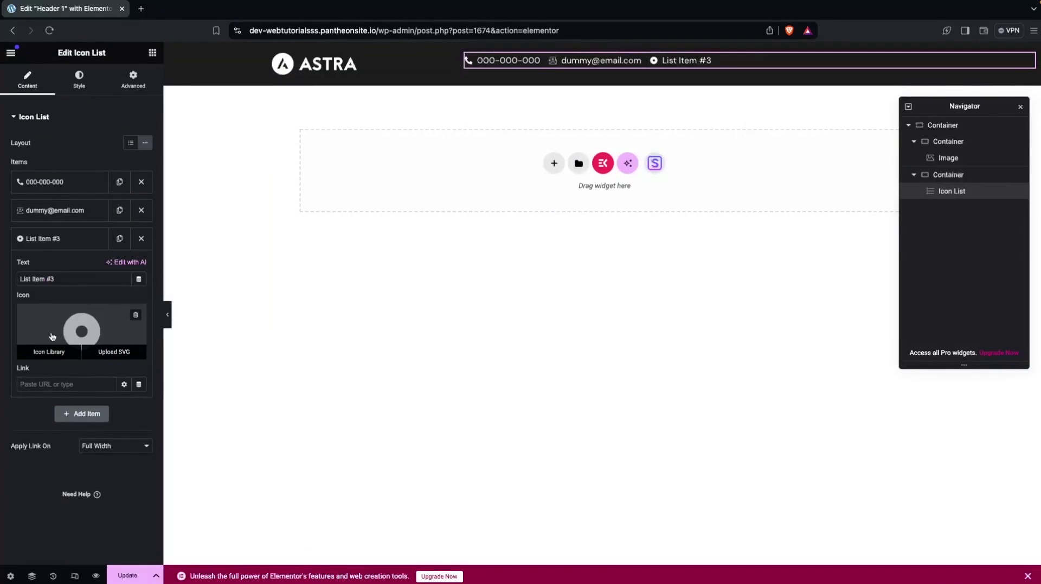
pyautogui.tripleClick(64, 276)
pyautogui.write('X')
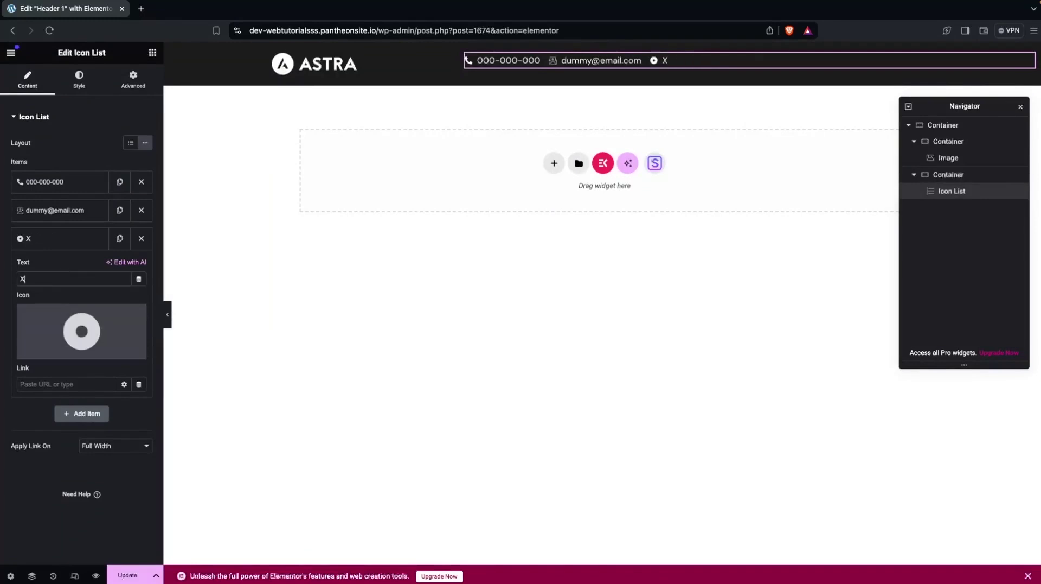
pyautogui.write('YZ Street, New York, USA')
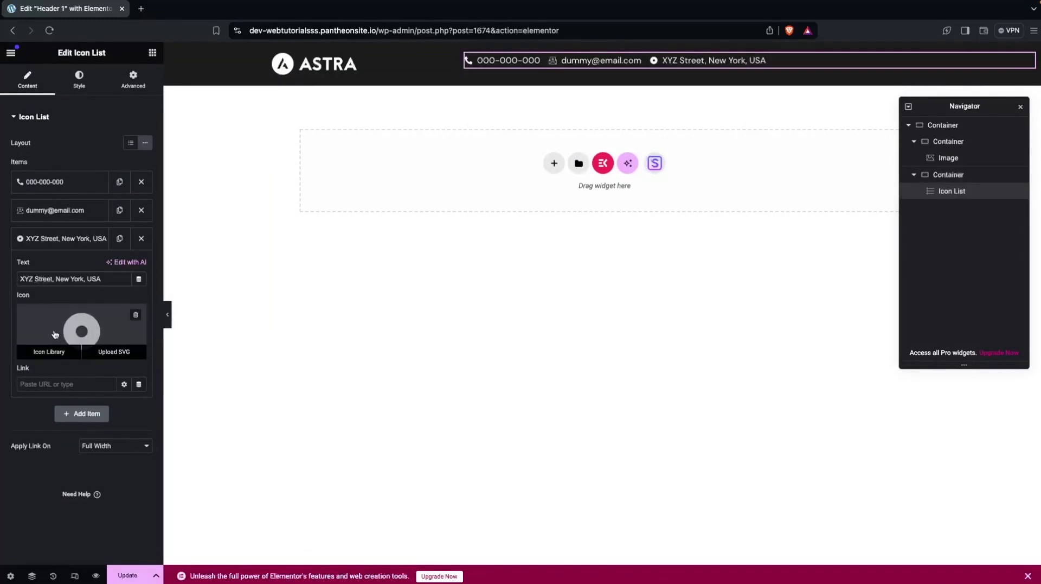
pyautogui.click(74, 326)
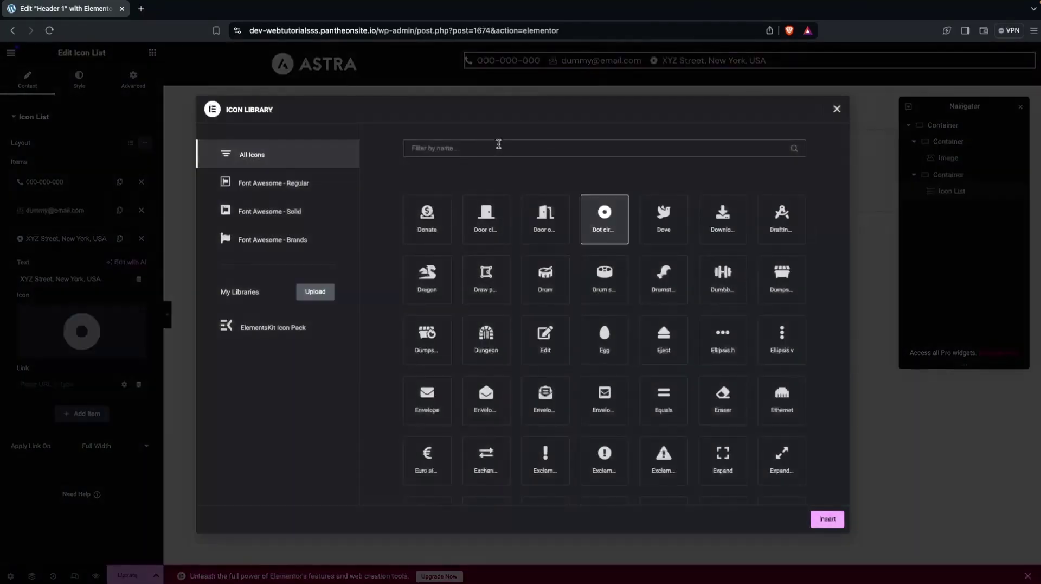
pyautogui.click(499, 148)
pyautogui.write('loca')
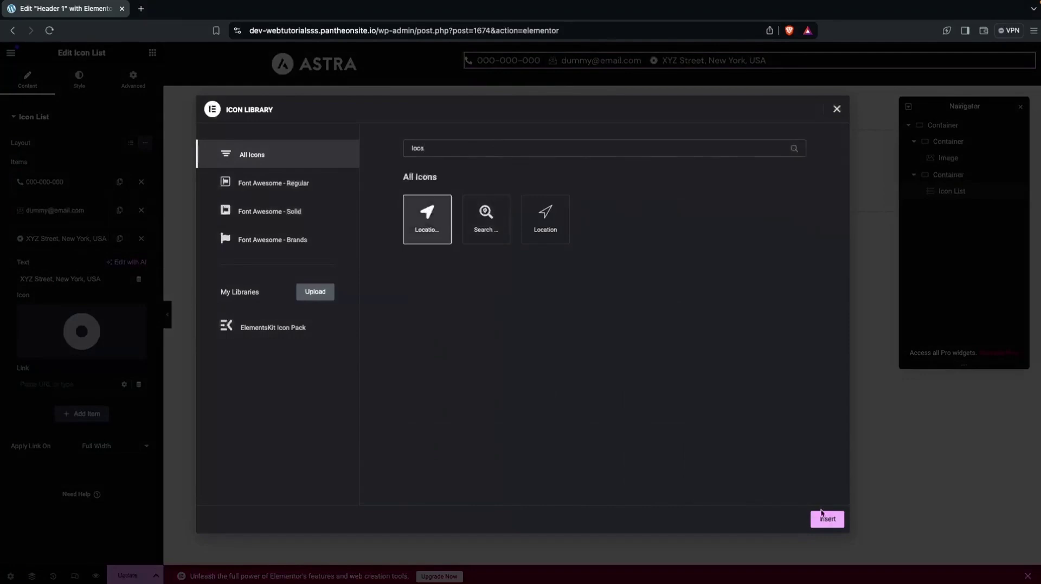
pyautogui.click(827, 519)
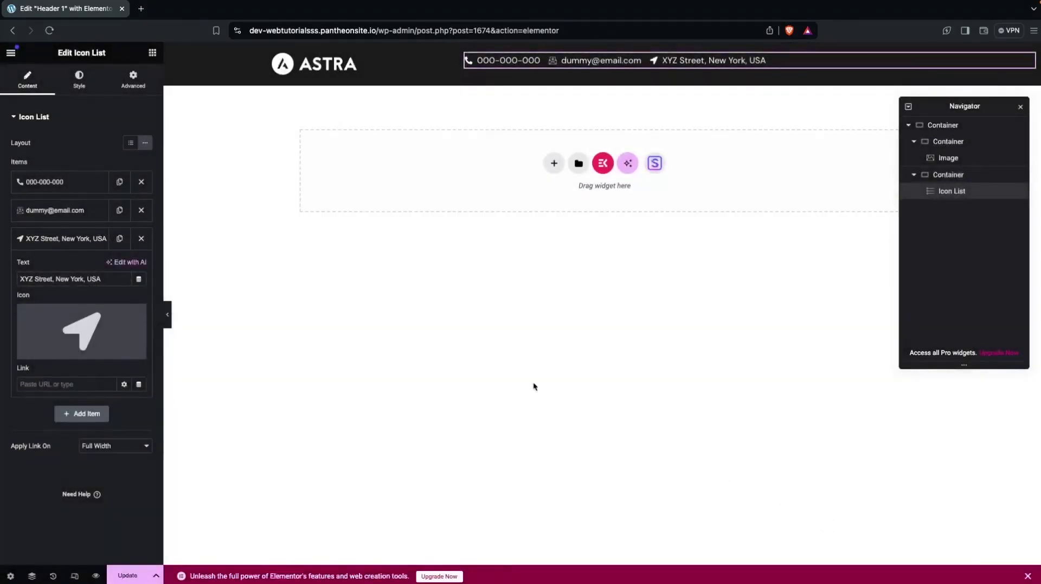
# Shrink the ASTRA logo image to 20% width
pyautogui.click(307, 69)
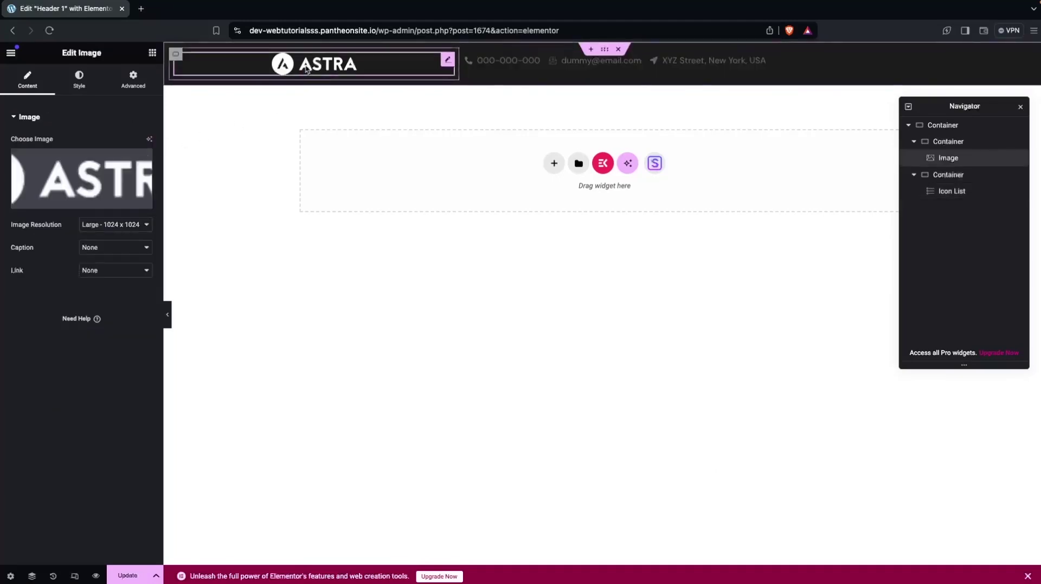
pyautogui.click(75, 81)
pyautogui.moveTo(11, 177); pyautogui.dragTo(32, 177)
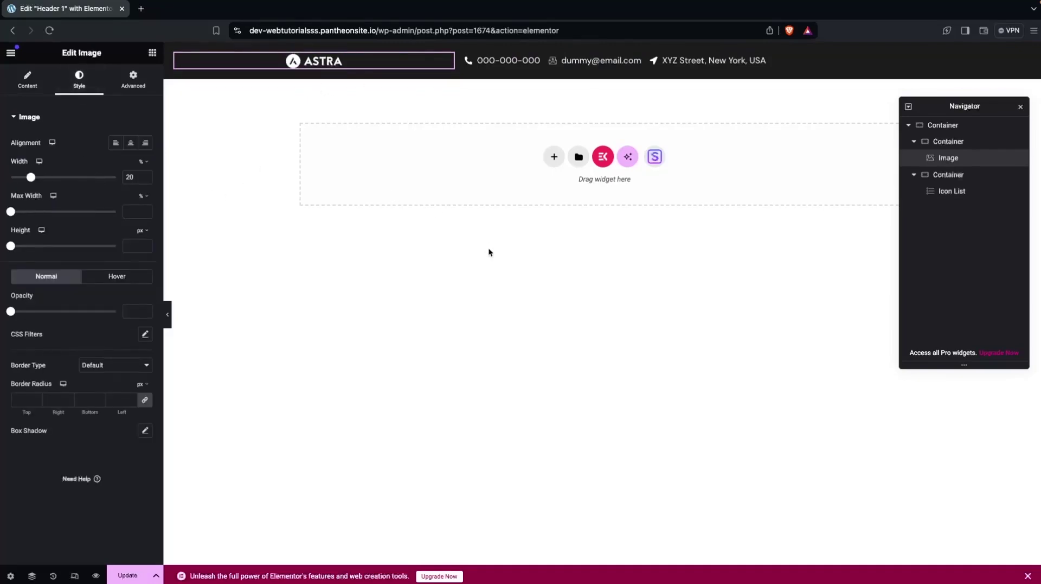
# Centre-align the contact Icon List and set 50 px space between items
pyautogui.click(562, 65)
pyautogui.click(79, 79)
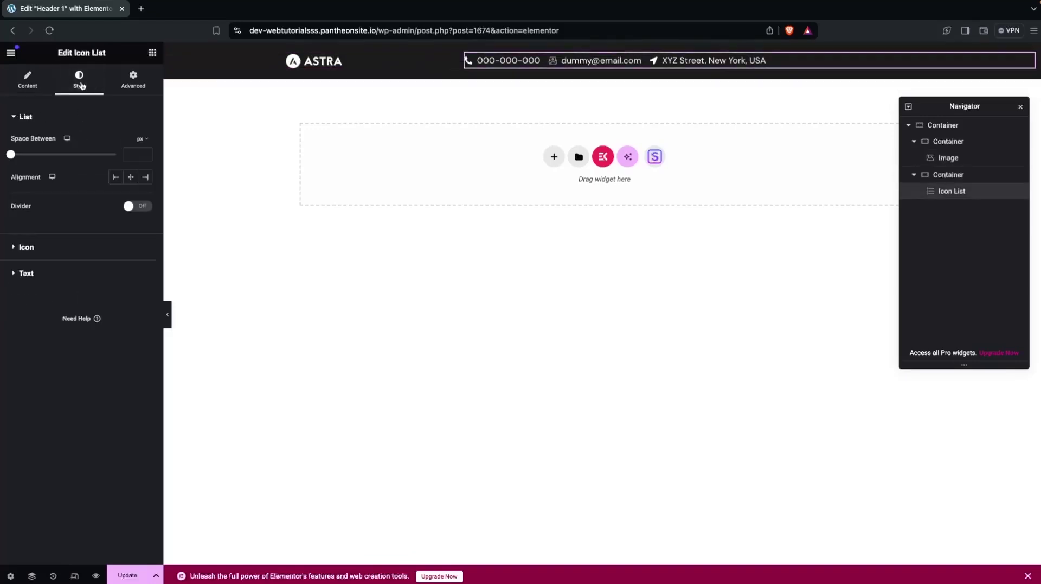
pyautogui.click(130, 177)
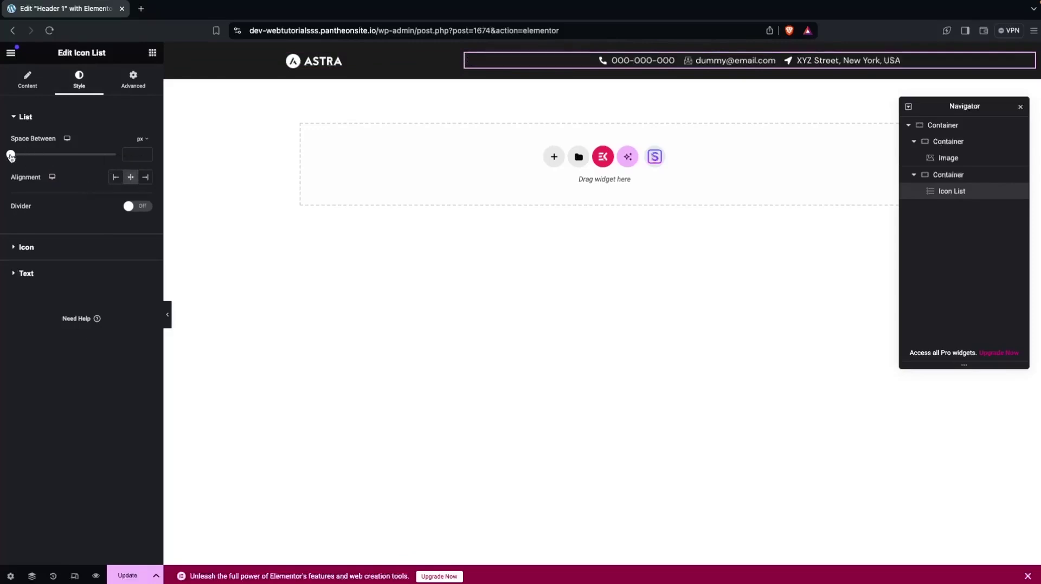
pyautogui.moveTo(11, 156); pyautogui.dragTo(116, 155)
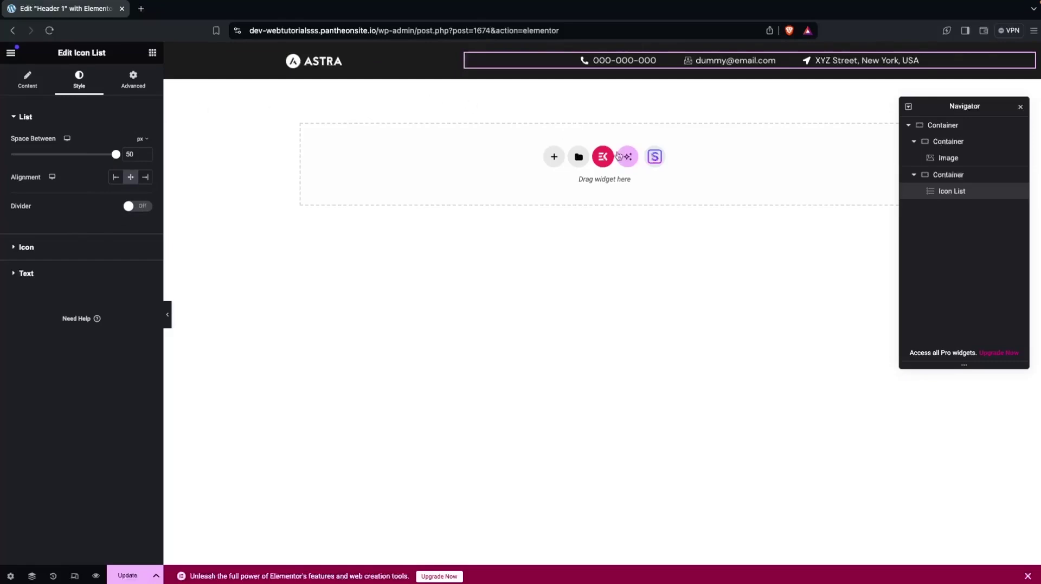
# Add a single-column Flexbox container with Full Width content below the header row
pyautogui.click(553, 158)
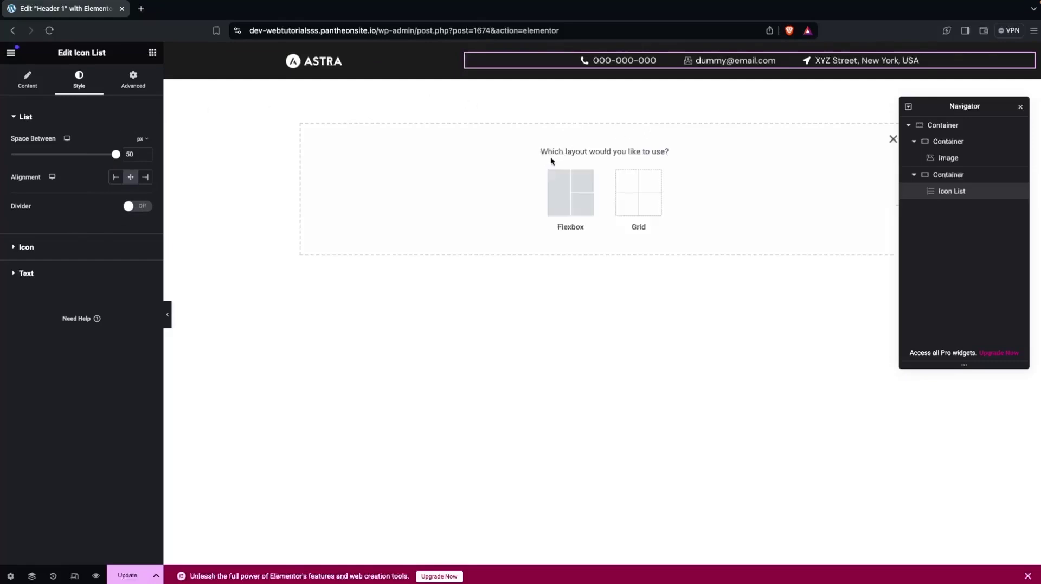
pyautogui.click(567, 190)
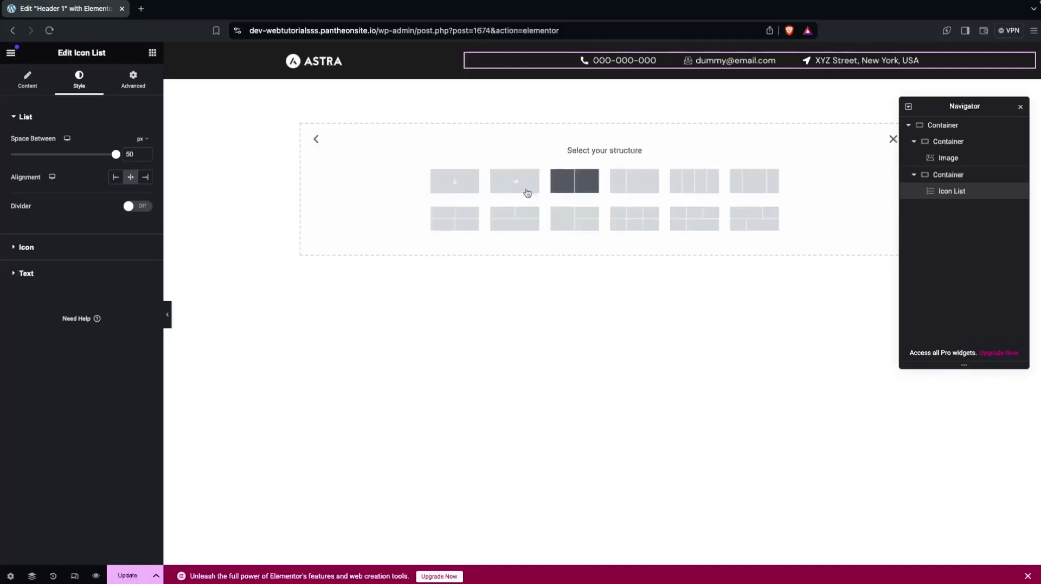
pyautogui.click(473, 182)
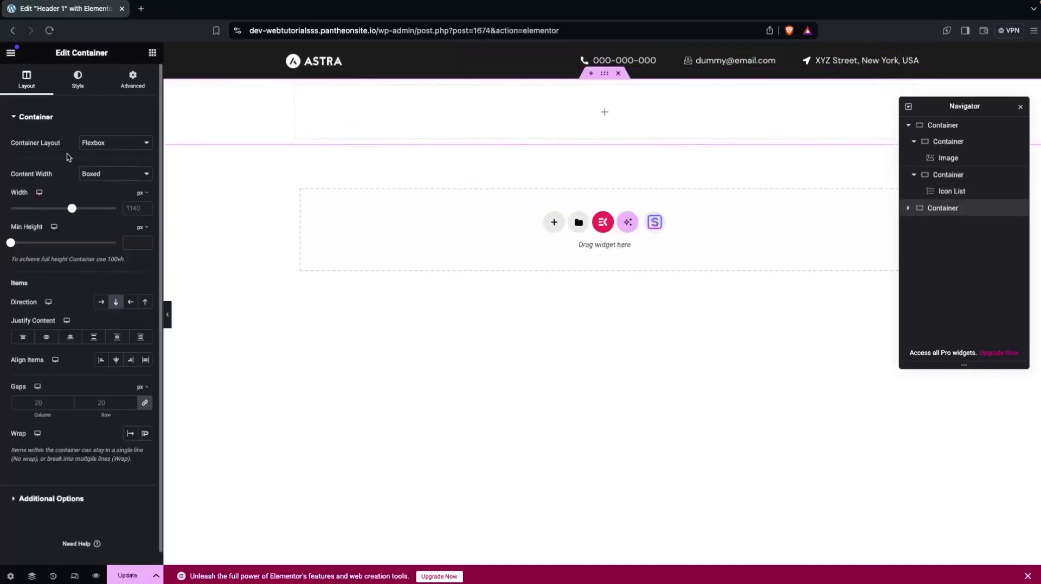
pyautogui.click(118, 173)
pyautogui.click(112, 186)
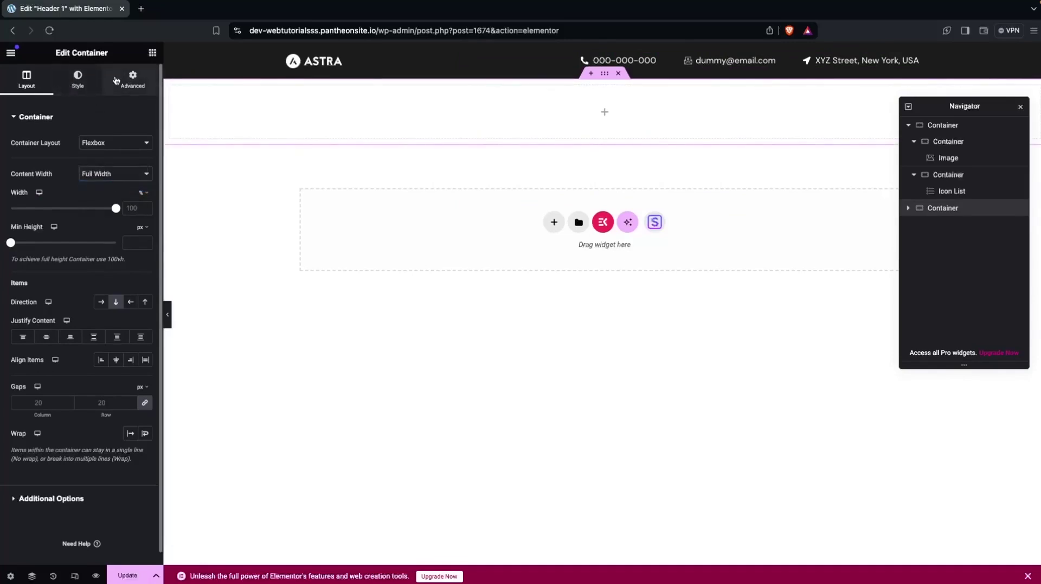
# Give the new container a classic #000000 black background
pyautogui.click(78, 81)
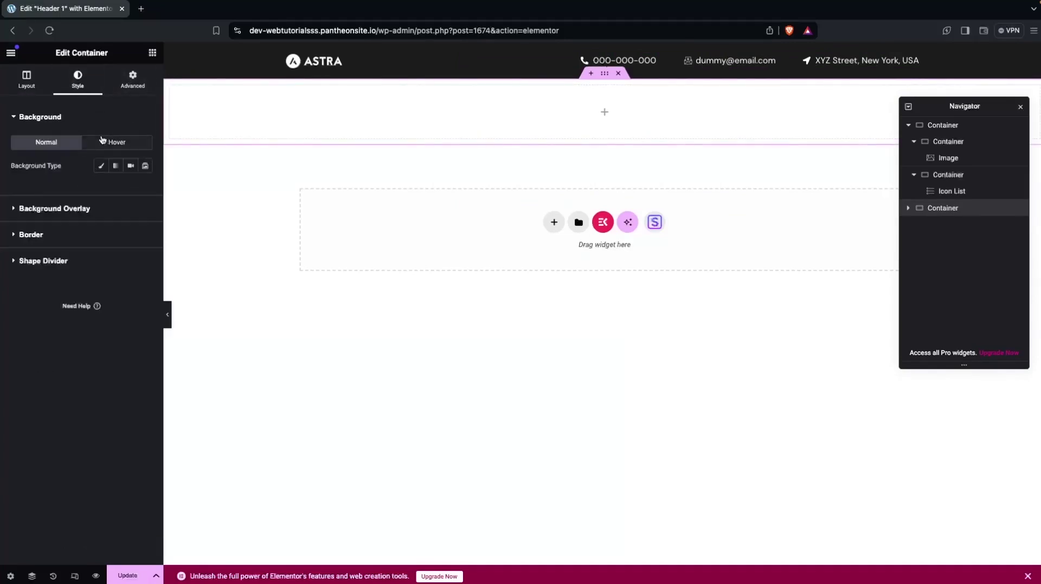
pyautogui.click(102, 166)
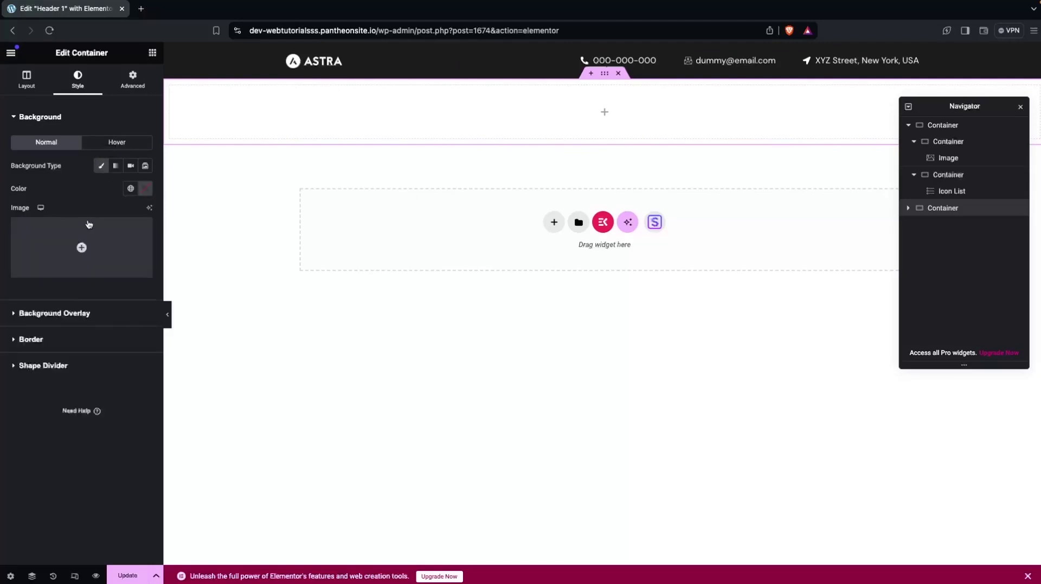
pyautogui.click(145, 188)
pyautogui.moveTo(106, 266); pyautogui.dragTo(49, 324)
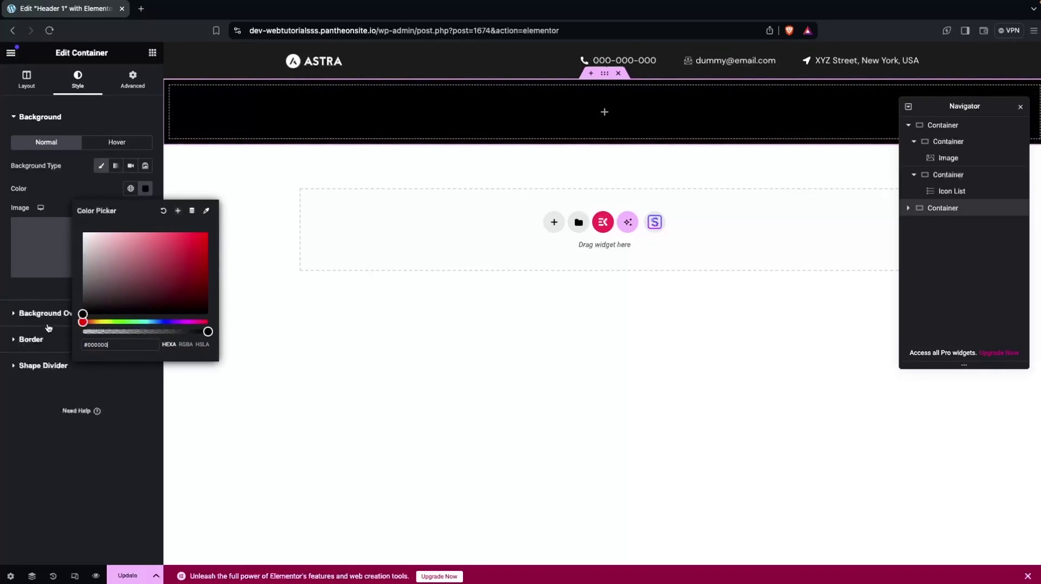
pyautogui.click(83, 198)
# Add an ElementsKit Nav Menu to the black container showing the menu 'Menu', centred
pyautogui.click(152, 53)
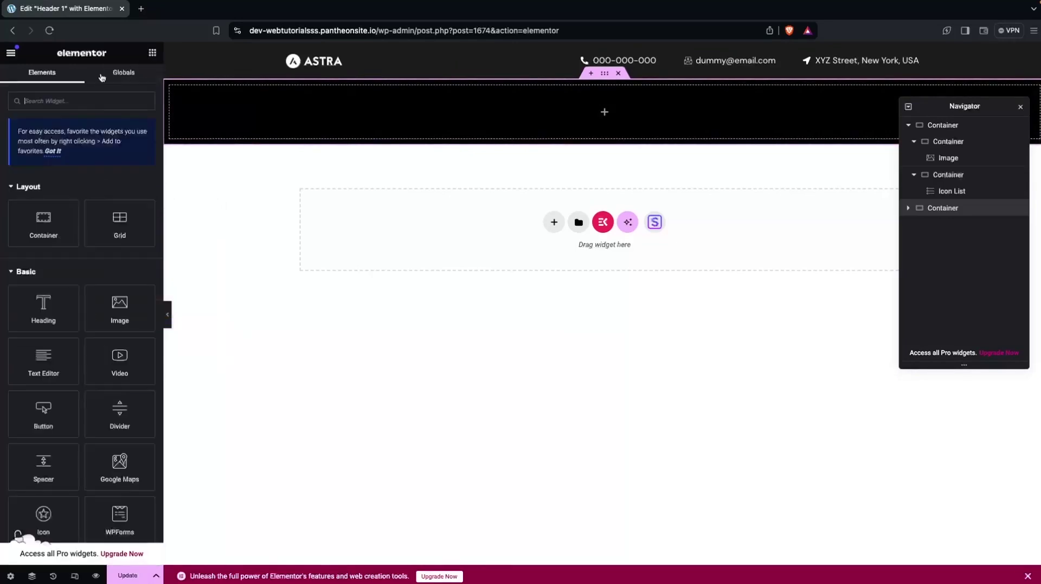
pyautogui.click(84, 94)
pyautogui.write('nav')
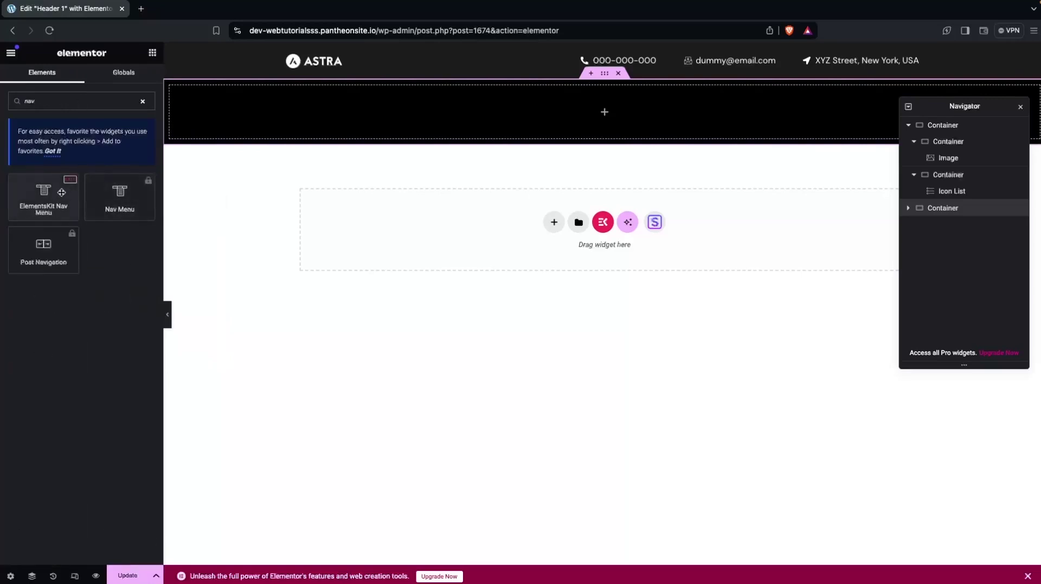
pyautogui.moveTo(53, 192); pyautogui.dragTo(448, 109)
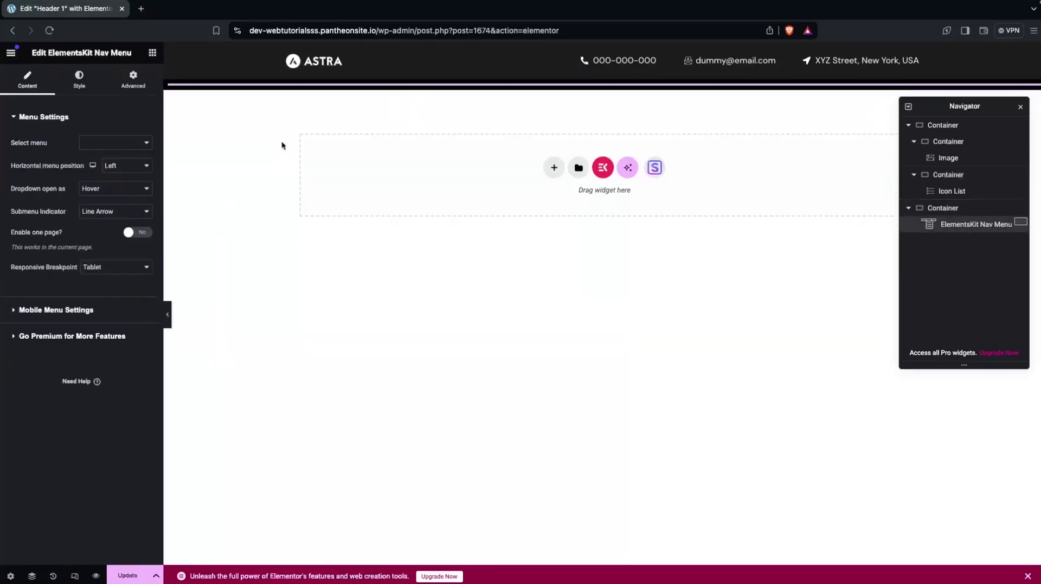
pyautogui.click(117, 144)
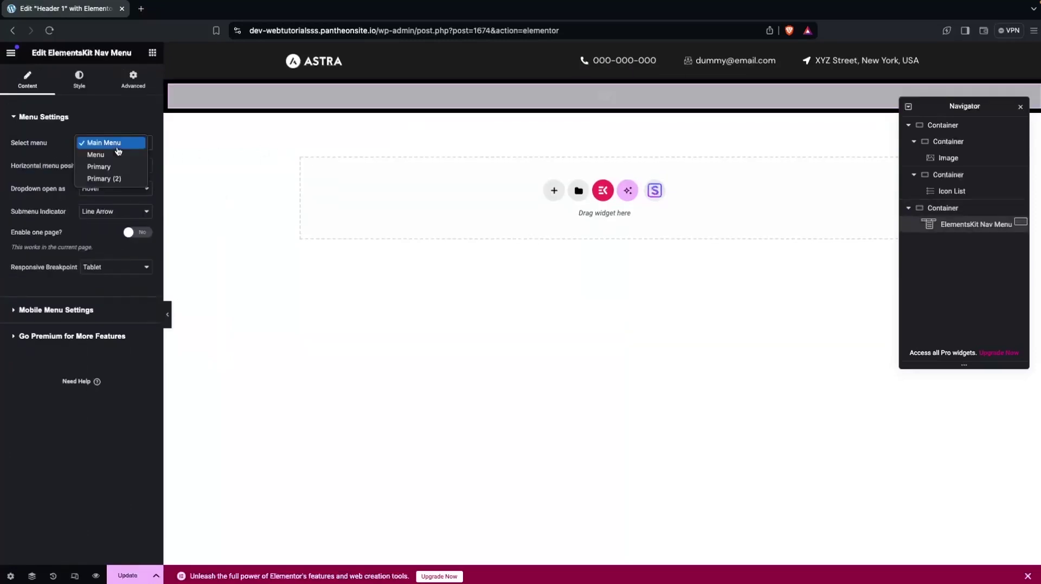
pyautogui.click(92, 153)
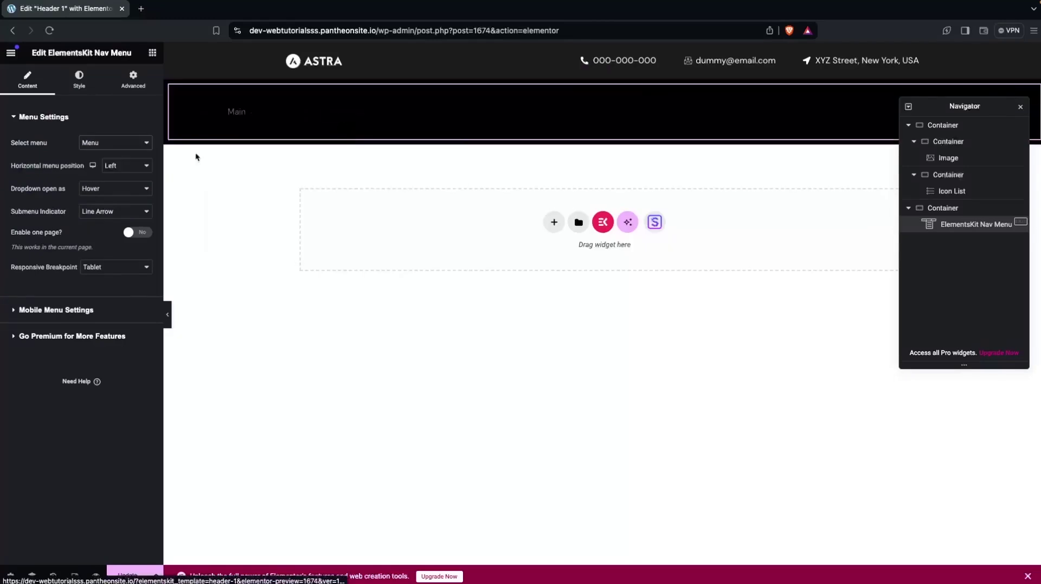
pyautogui.click(119, 166)
pyautogui.click(120, 178)
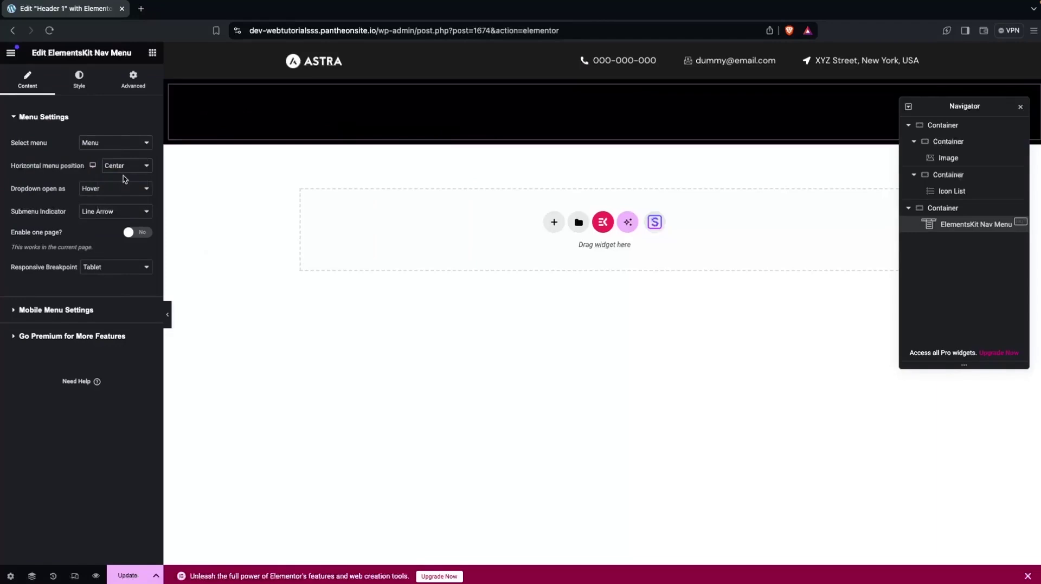
# Style the nav menu items with light text and a 38 px menu height
pyautogui.click(74, 77)
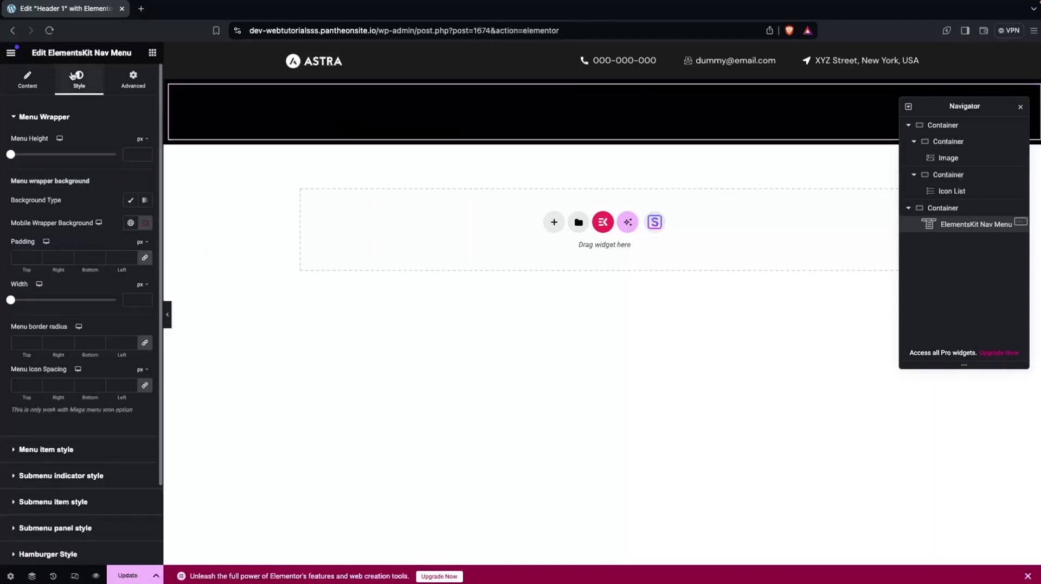
pyautogui.click(11, 451)
pyautogui.scroll(-1, 55, 449)
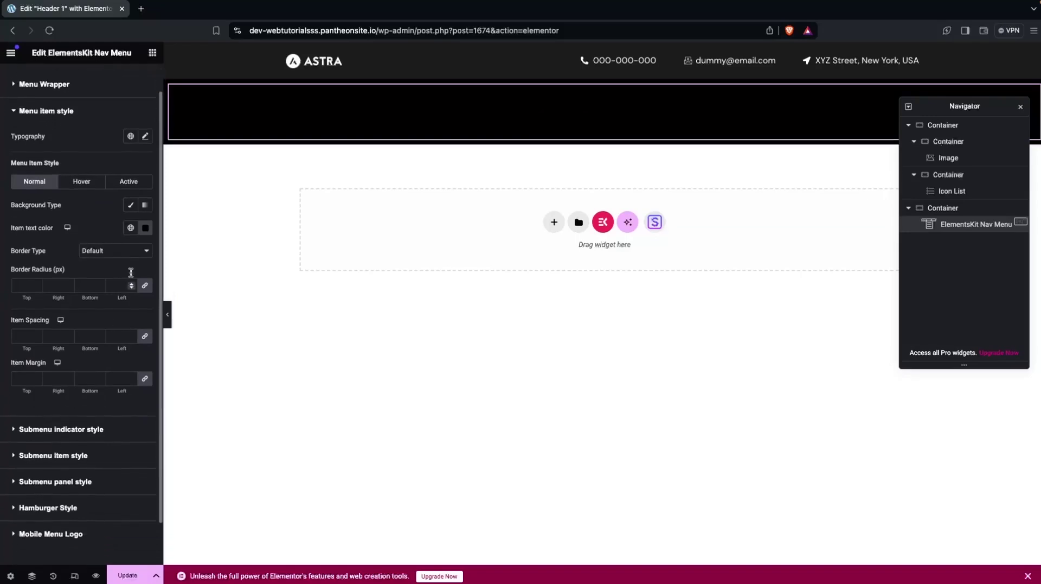
pyautogui.click(144, 228)
pyautogui.write('#DDDDDD')
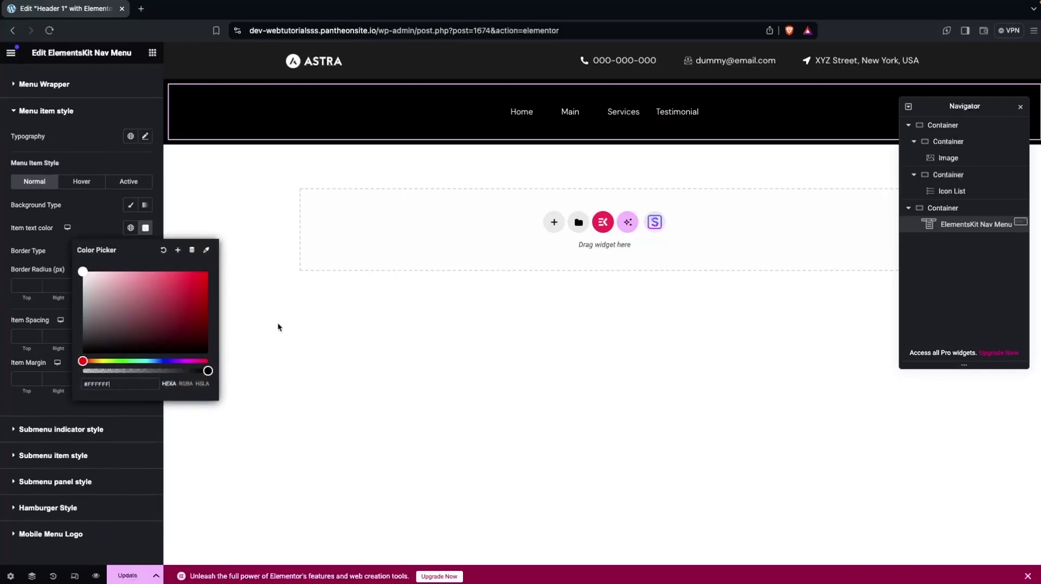
pyautogui.click(234, 315)
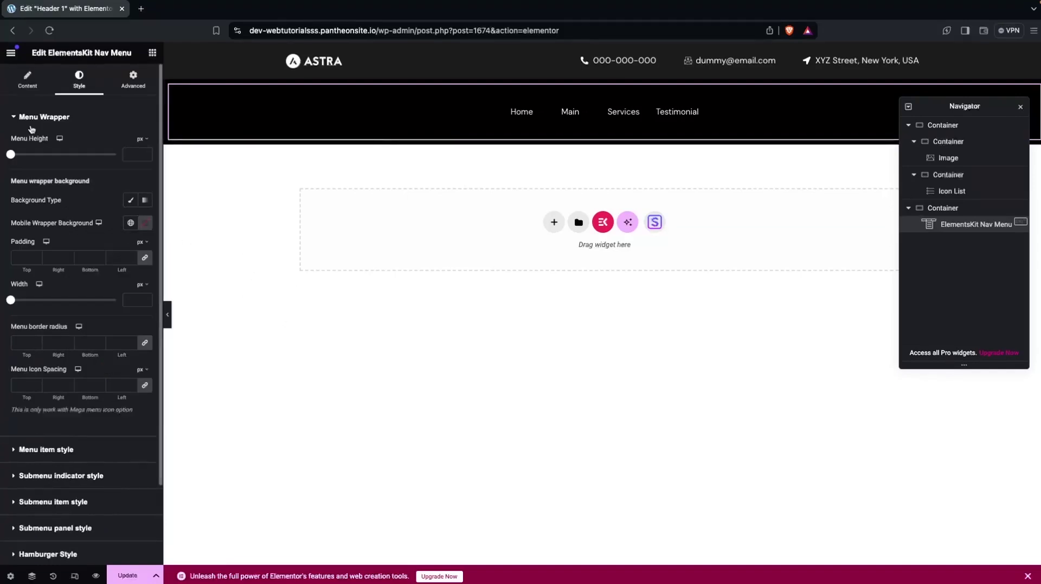
pyautogui.moveTo(10, 156); pyautogui.dragTo(14, 157)
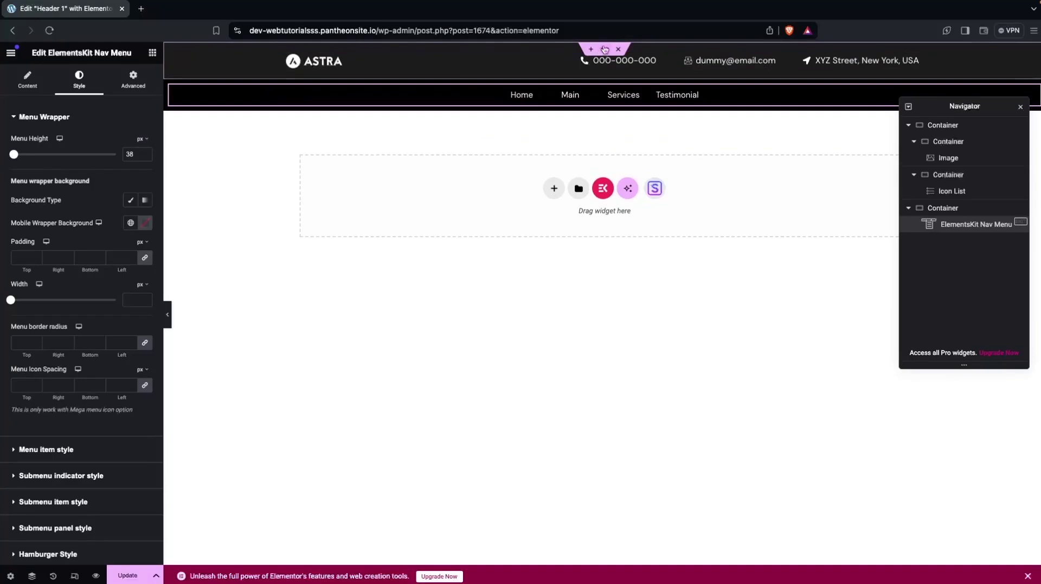
# Give the top header container a pure black #000000 background
pyautogui.click(947, 143)
pyautogui.click(940, 131)
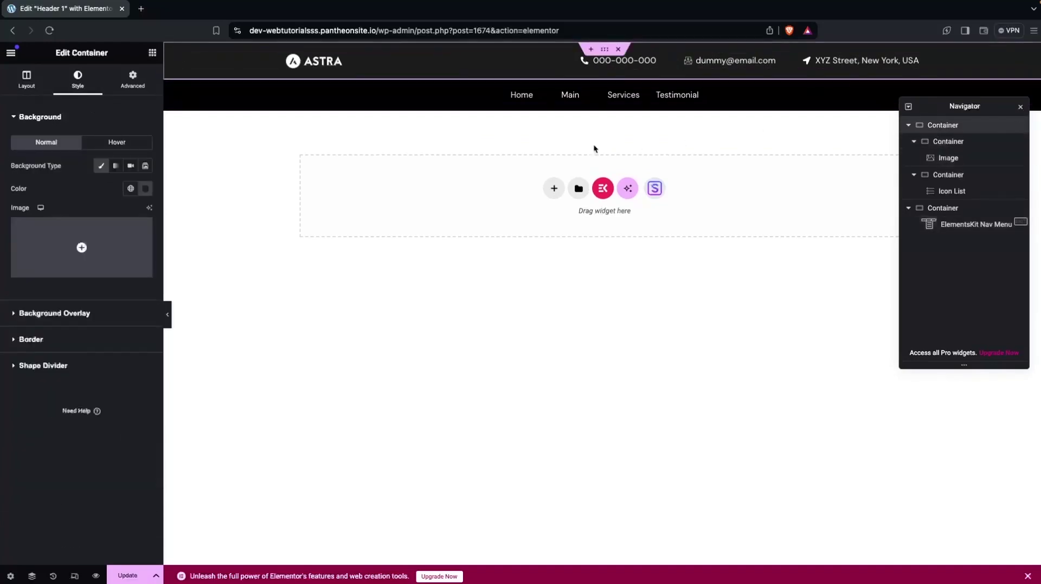
pyautogui.click(145, 188)
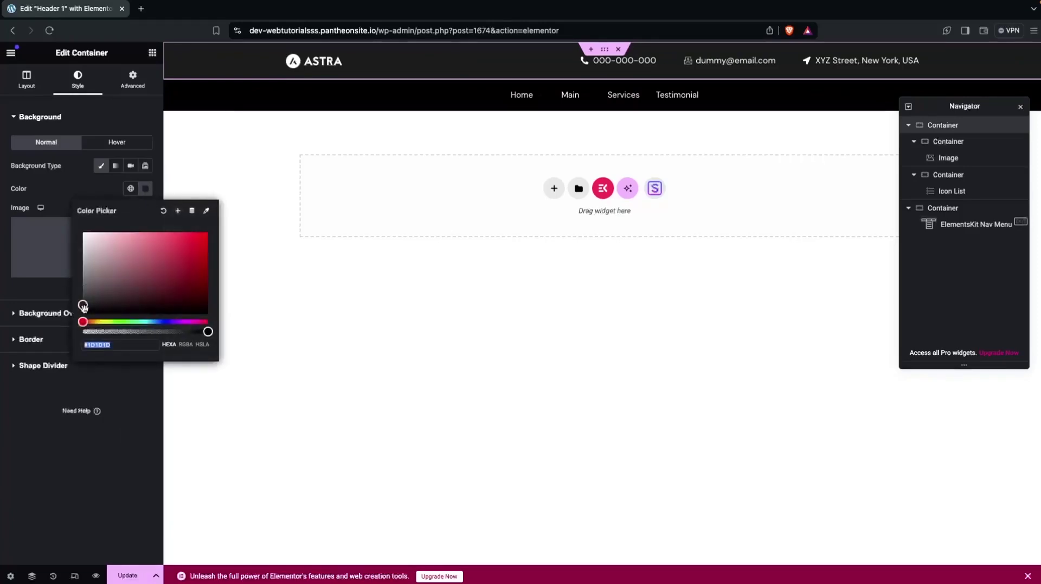
pyautogui.moveTo(84, 311); pyautogui.dragTo(76, 328)
pyautogui.click(276, 370)
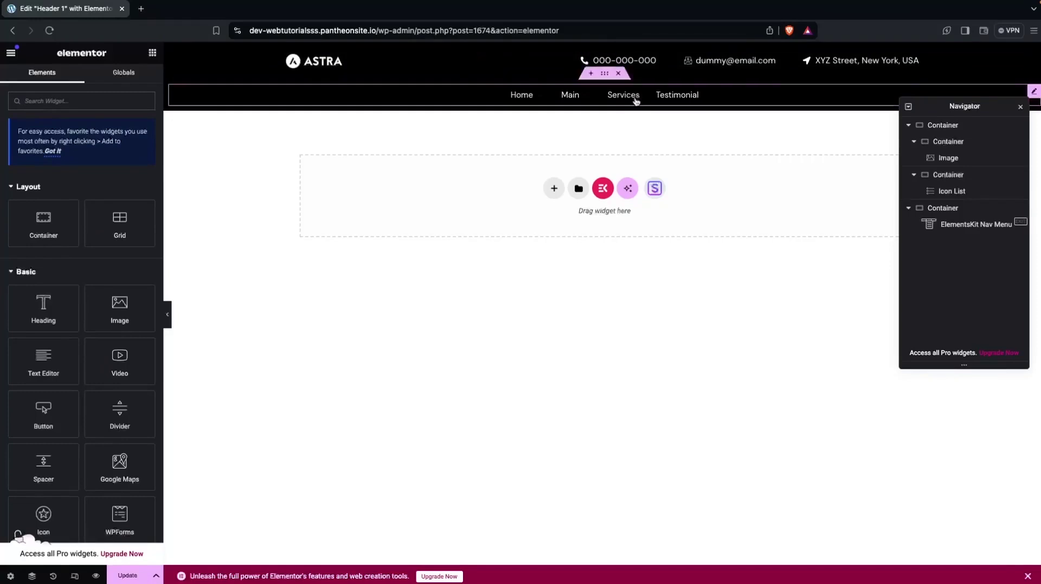
# Right-align the contact icon list and save the template with Update
pyautogui.click(646, 64)
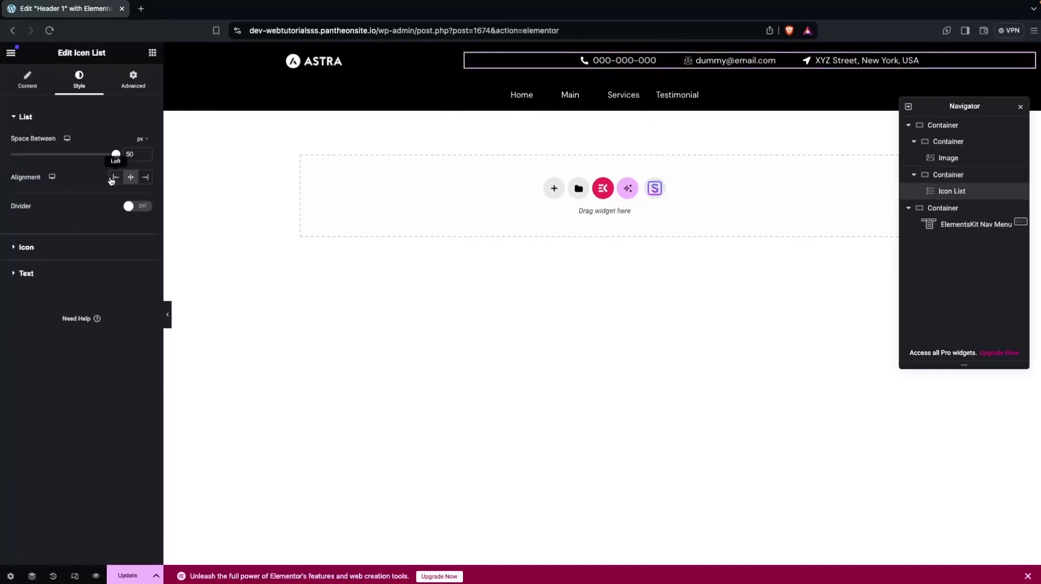
pyautogui.click(112, 179)
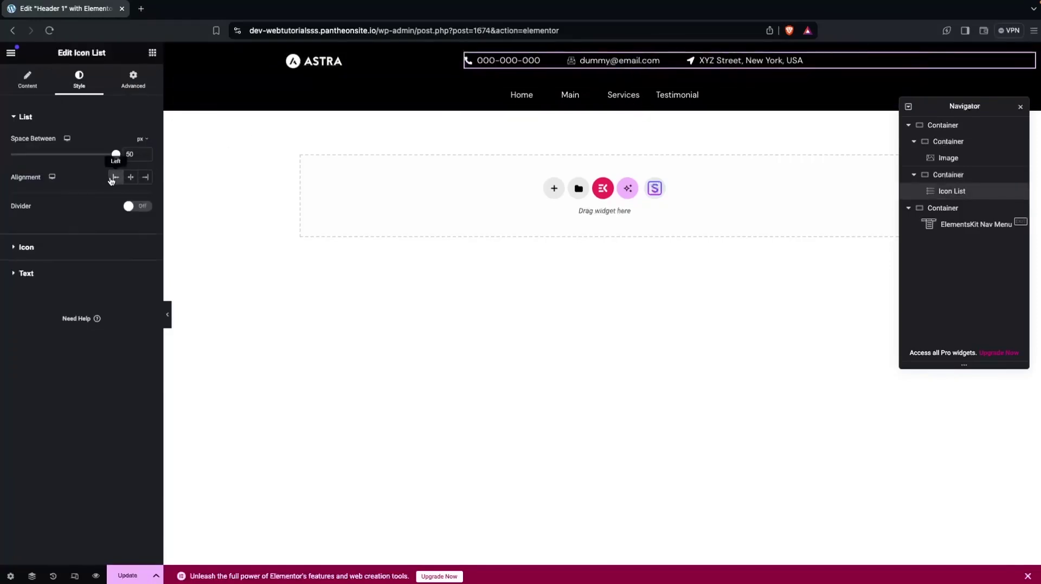
pyautogui.click(147, 179)
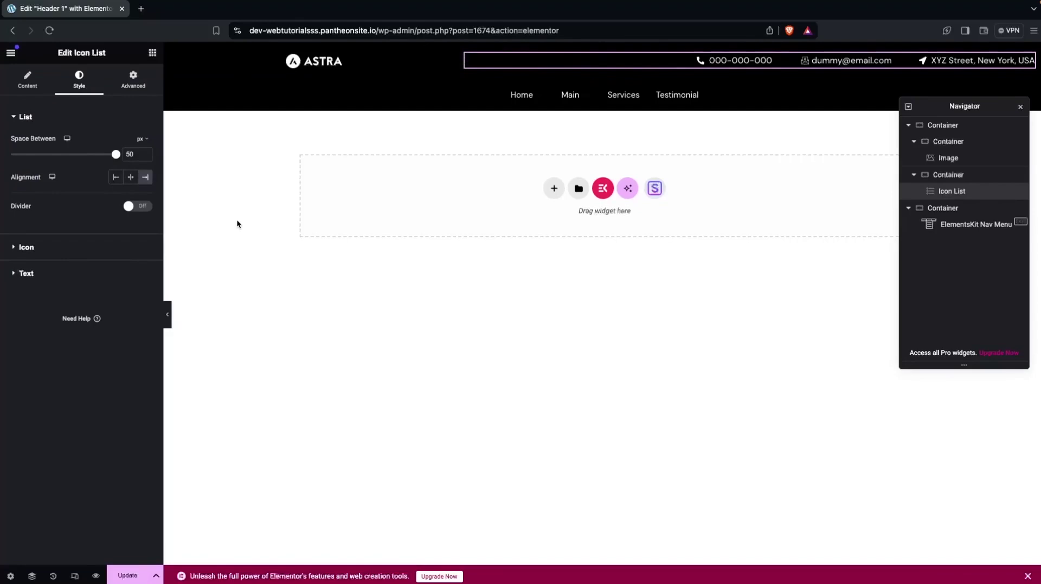
pyautogui.click(140, 577)
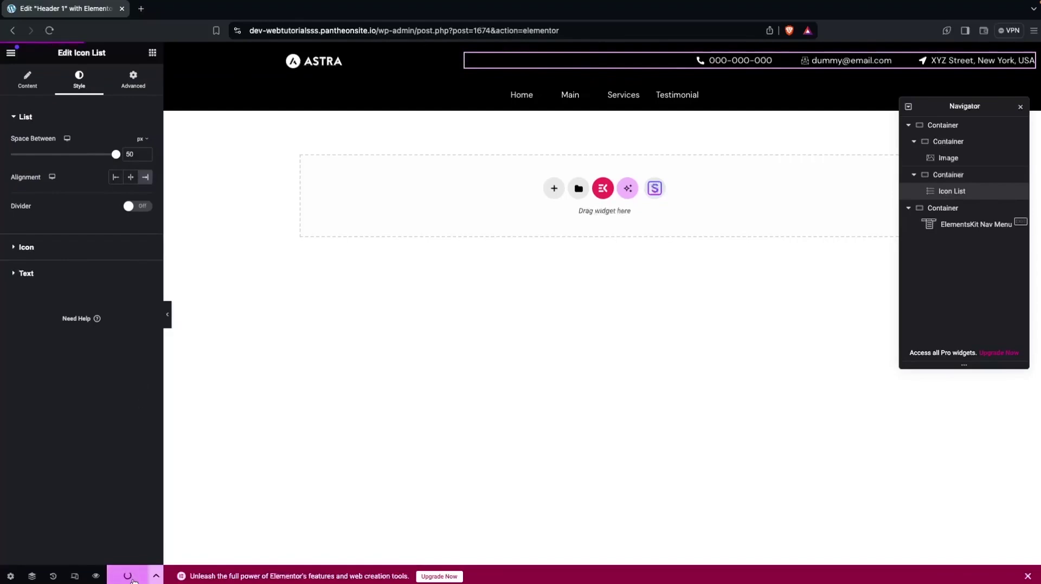
# Exit to WordPress admin, preview the live site, then open ElementsKit's Header Footer templates list
pyautogui.click(11, 54)
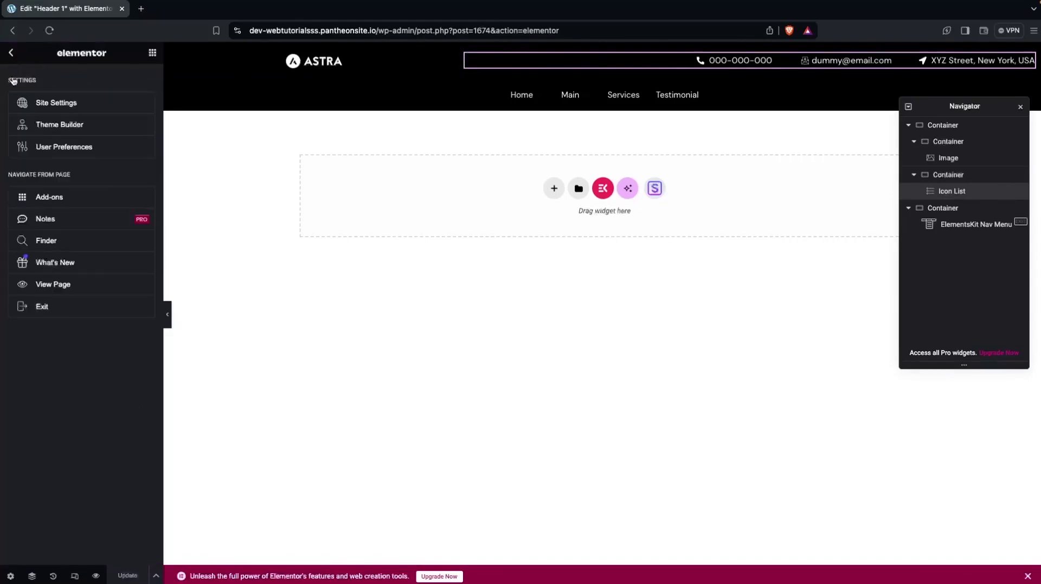
pyautogui.click(36, 304)
pyautogui.moveTo(64, 60)
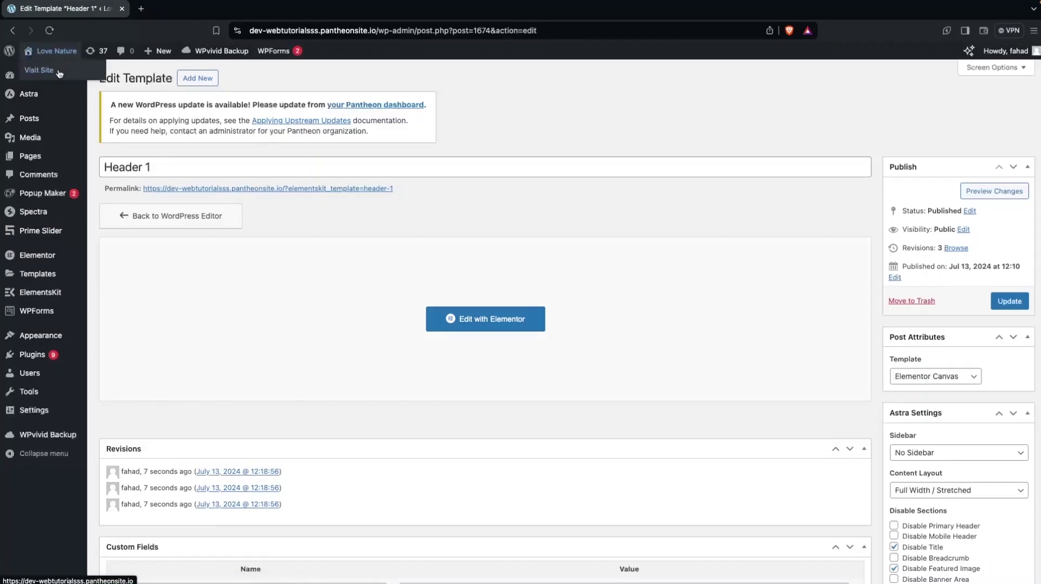
pyautogui.click(58, 71)
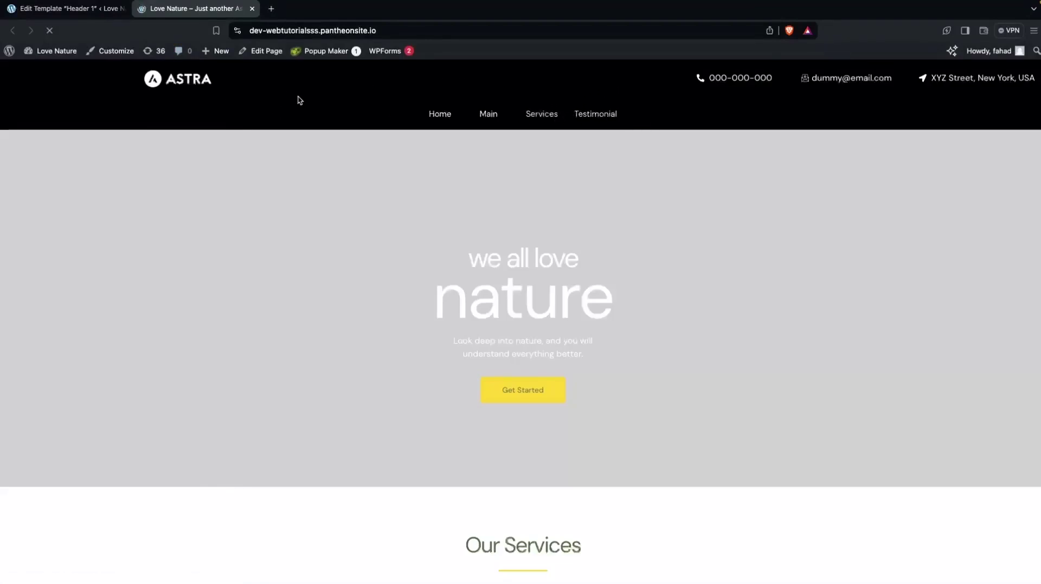
pyautogui.click(68, 15)
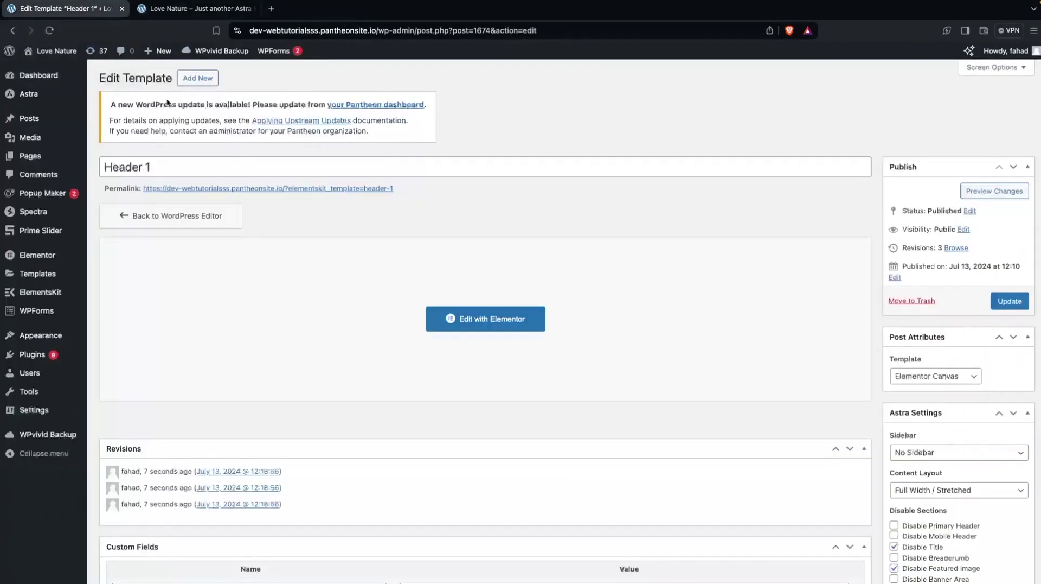
pyautogui.click(197, 79)
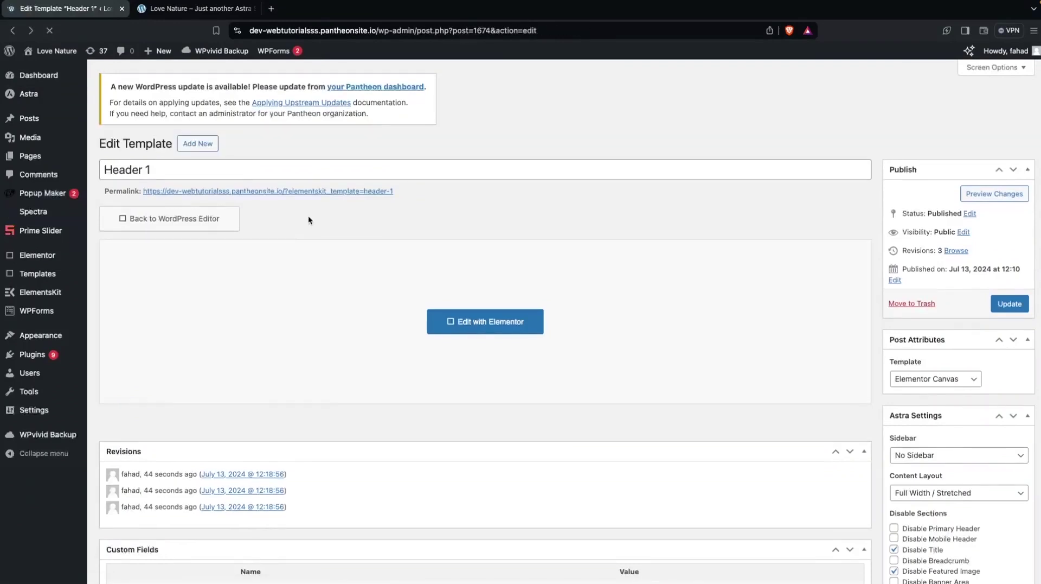
pyautogui.click(49, 305)
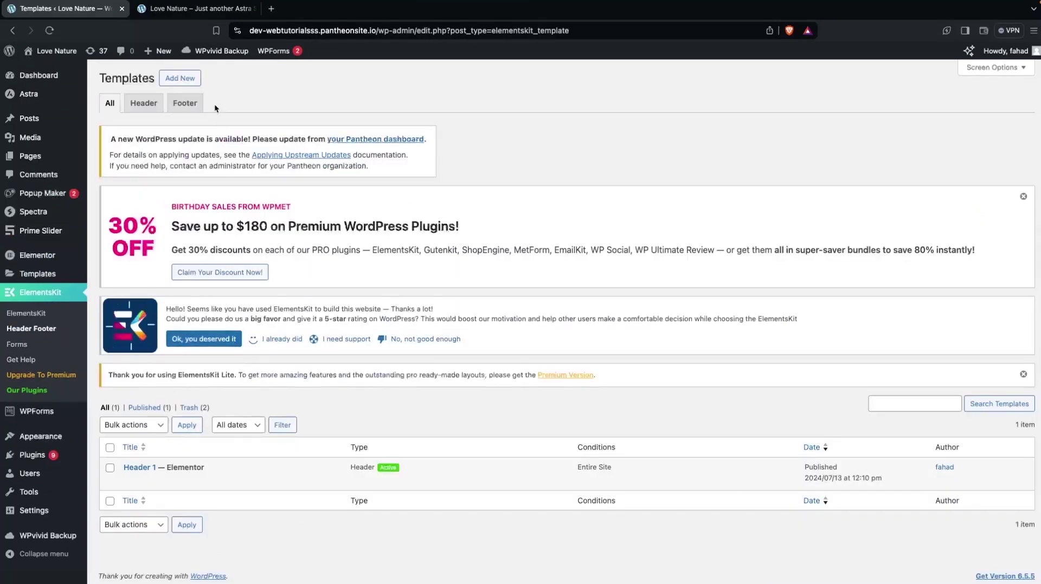
# Create an active Footer template 'Footer 1' for Entire Site, save it, and open it for editing
pyautogui.click(180, 80)
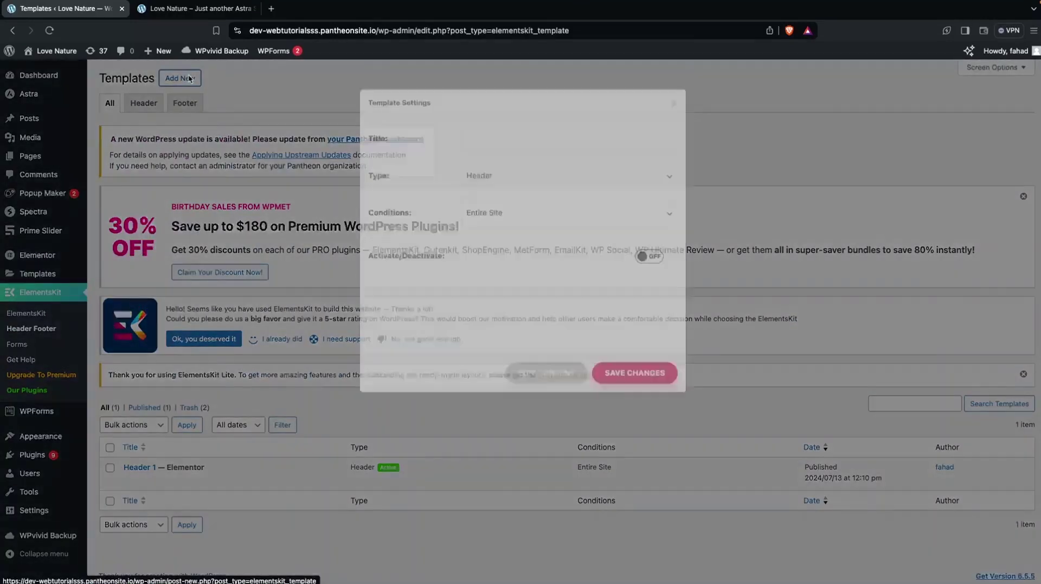
pyautogui.click(480, 265)
pyautogui.click(494, 278)
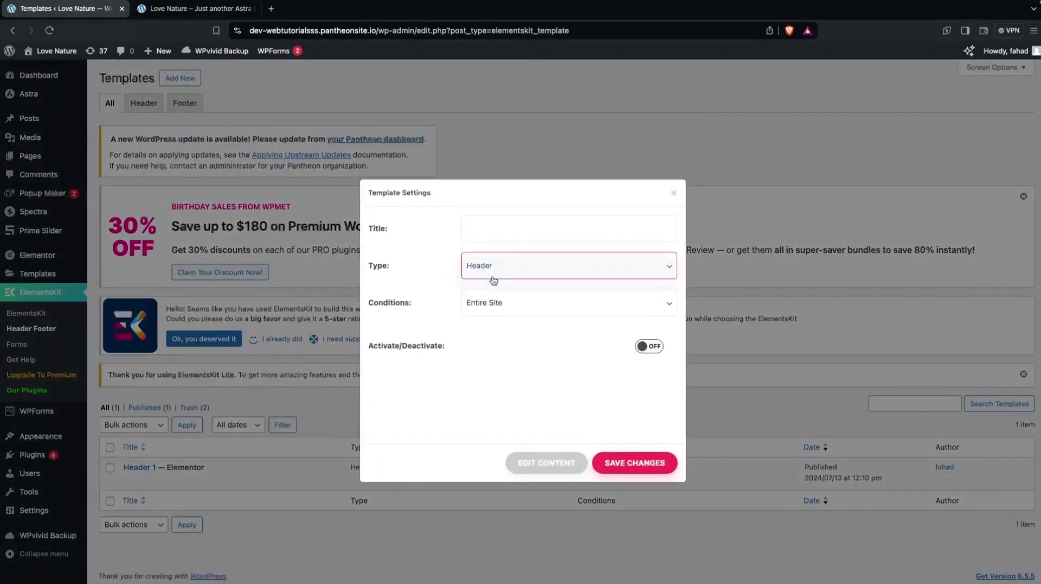
pyautogui.click(503, 236)
pyautogui.write('F')
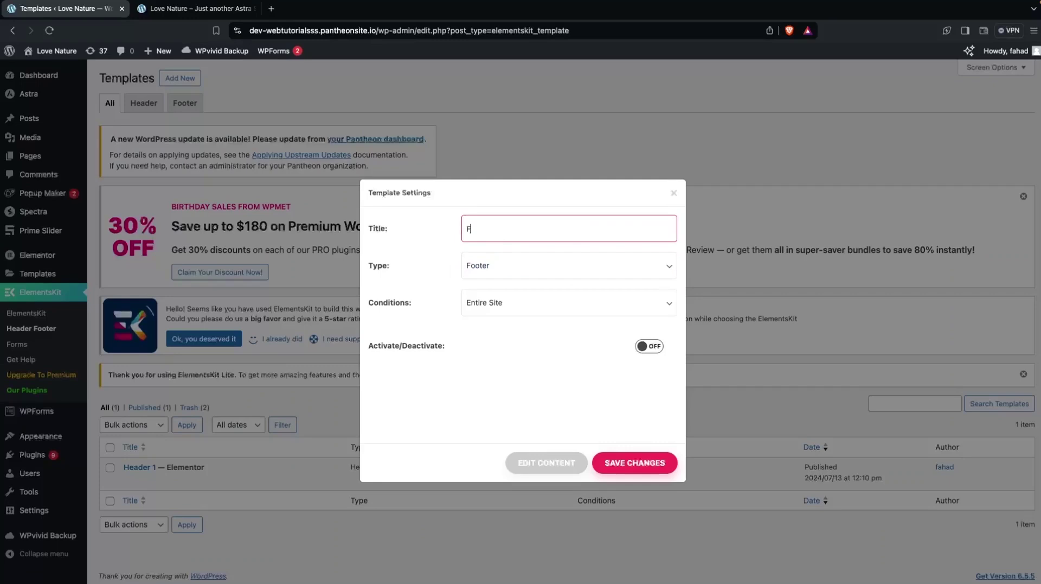
pyautogui.write('ooter 1')
pyautogui.click(642, 346)
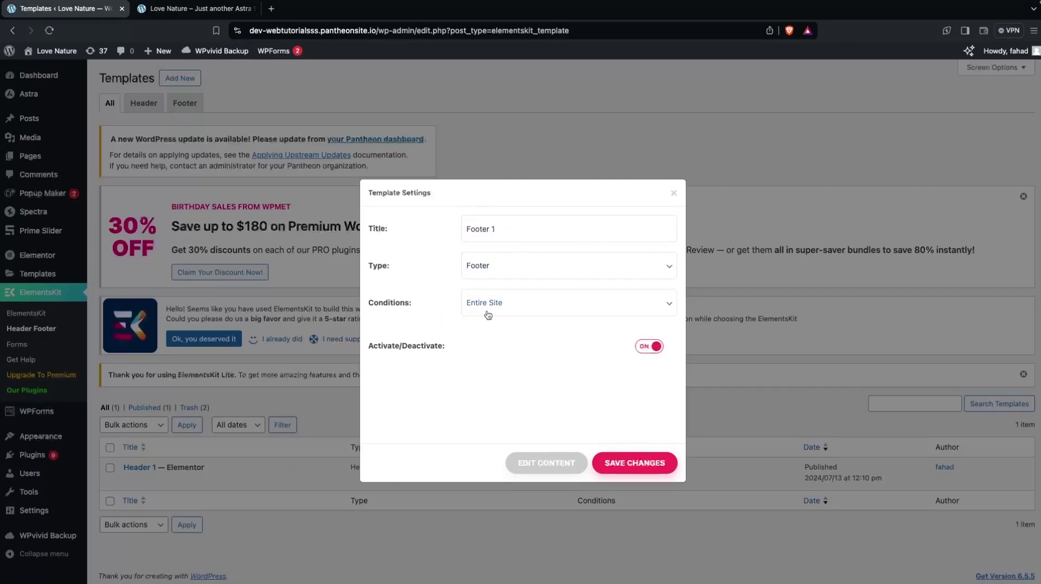
pyautogui.click(644, 462)
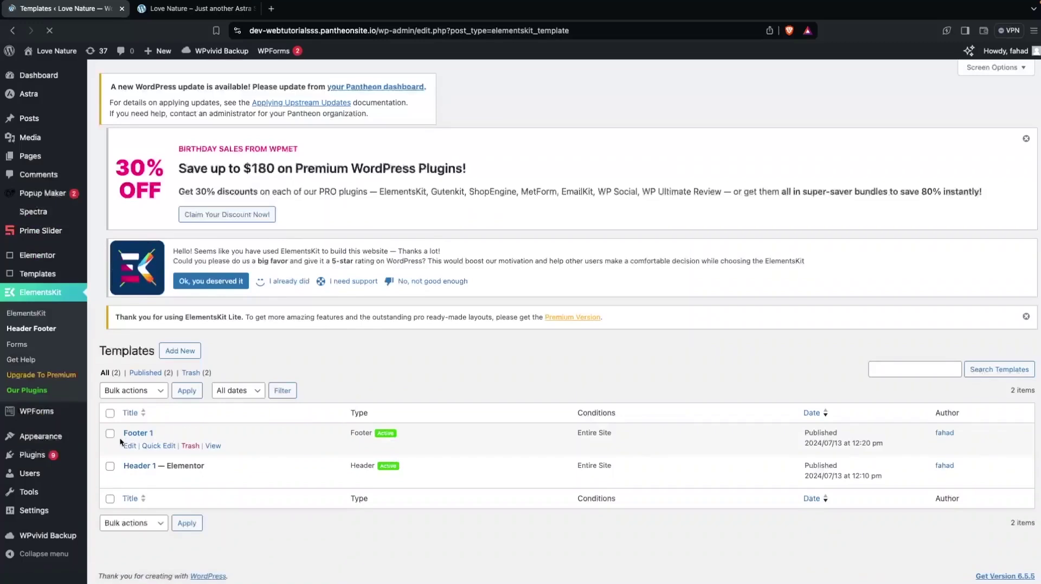
pyautogui.click(130, 446)
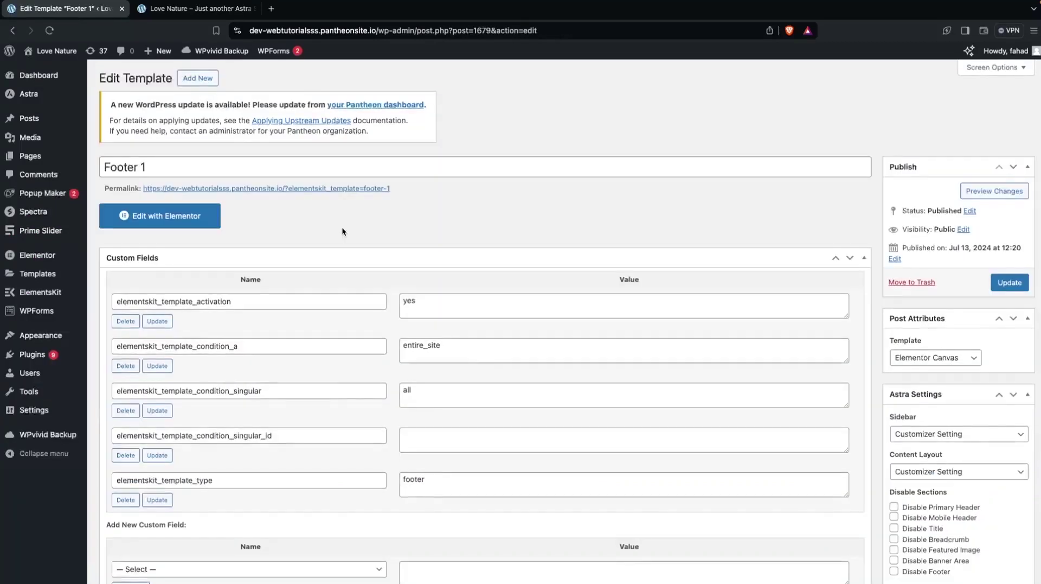
# In Elementor, add a flexbox container with the four-column structure to Footer 1
pyautogui.click(178, 216)
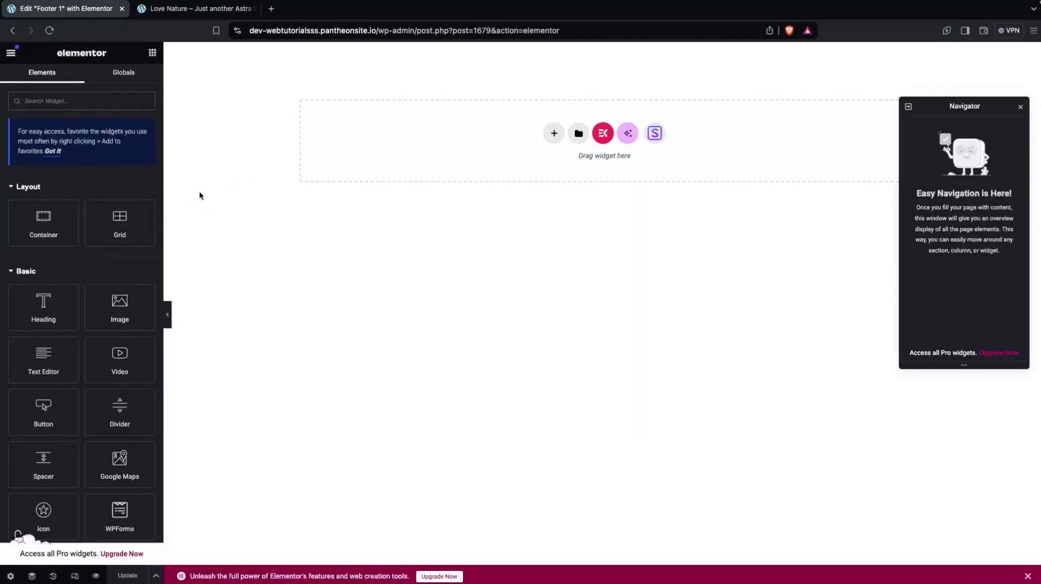
pyautogui.click(552, 143)
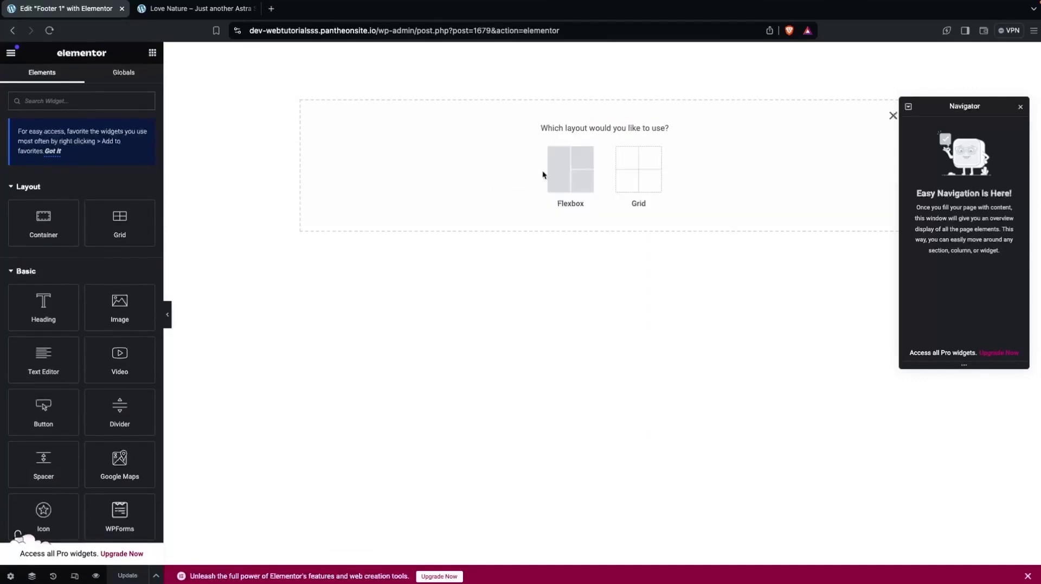
pyautogui.click(565, 175)
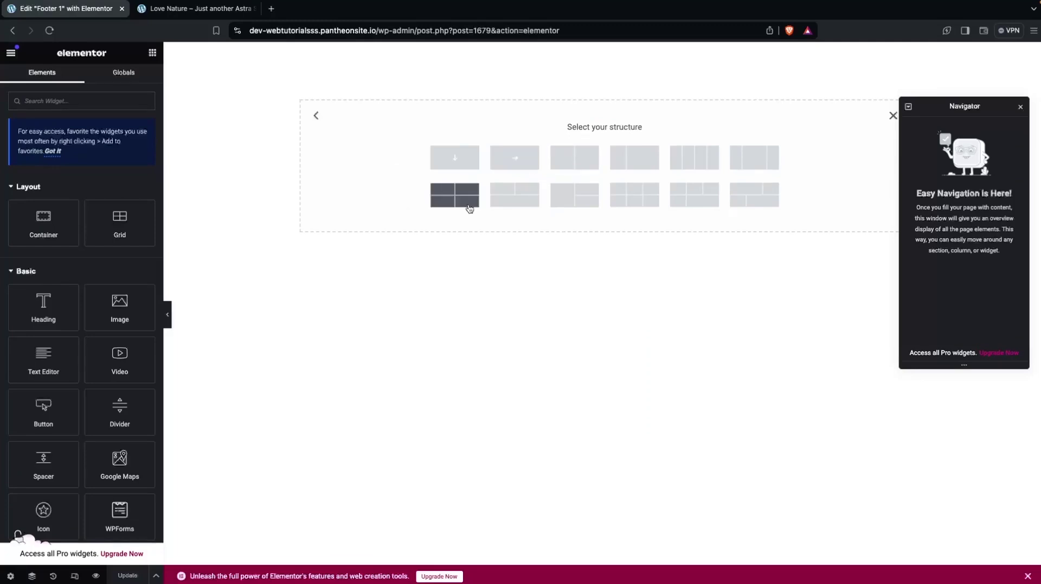
pyautogui.click(693, 155)
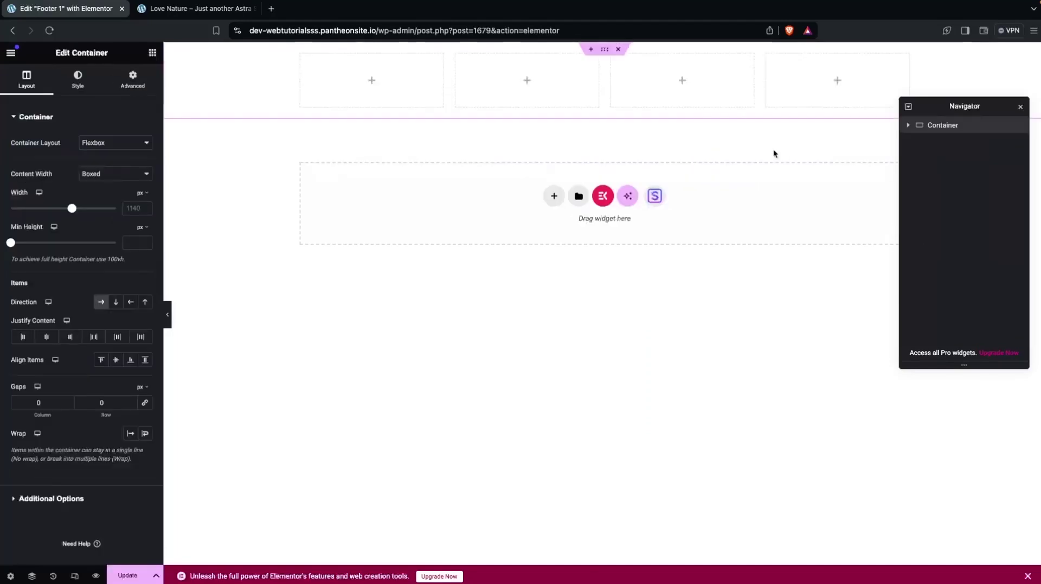
pyautogui.click(275, 204)
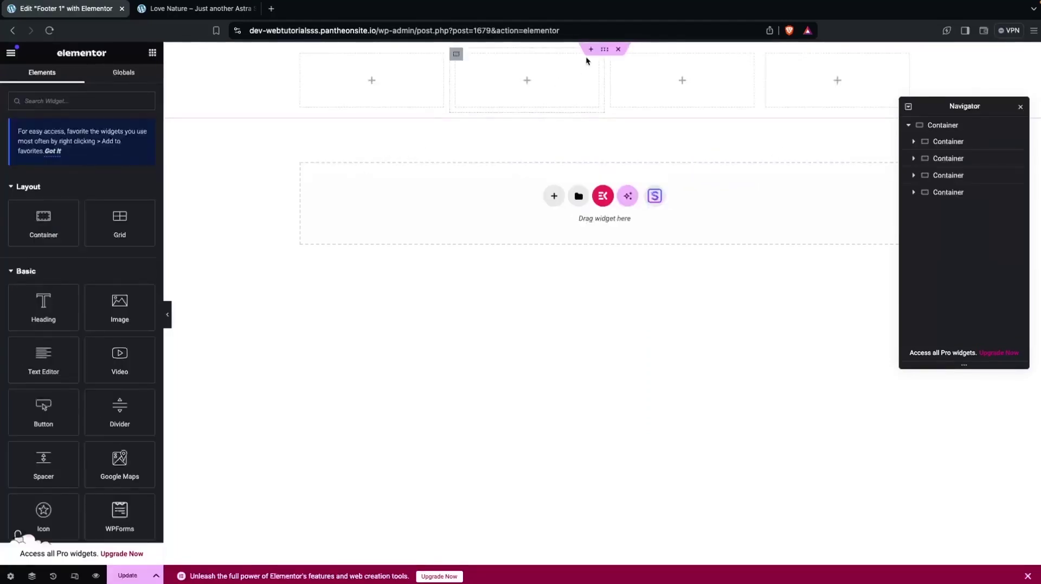
# Give the parent container a classic solid black #000000 background
pyautogui.click(605, 49)
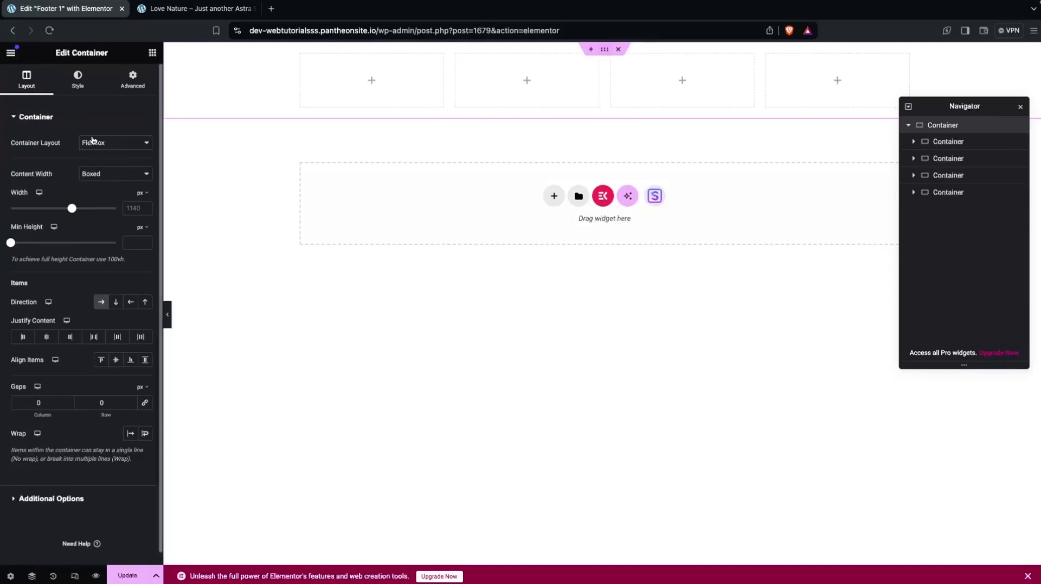
pyautogui.click(76, 81)
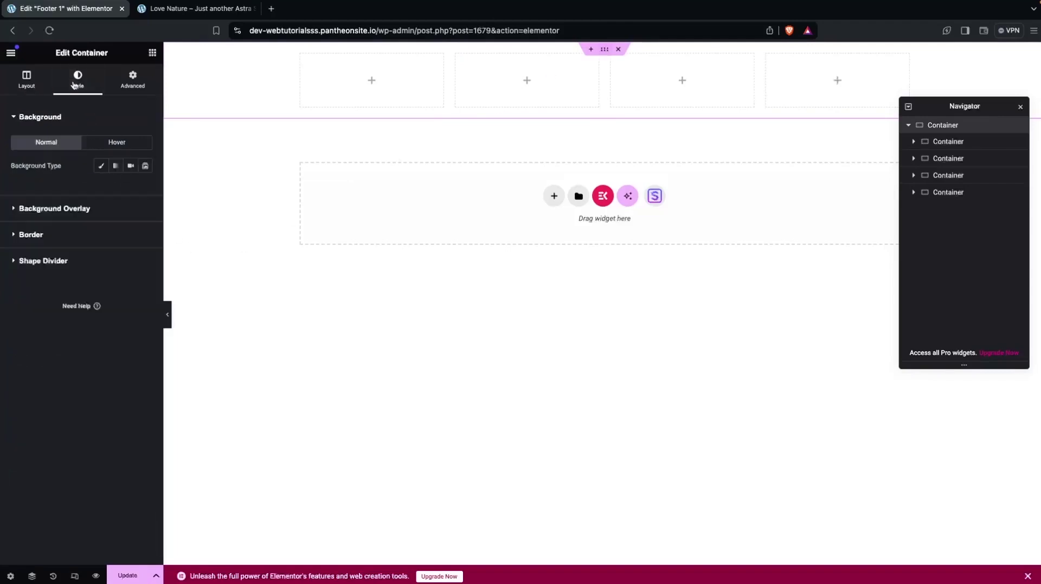
pyautogui.click(101, 166)
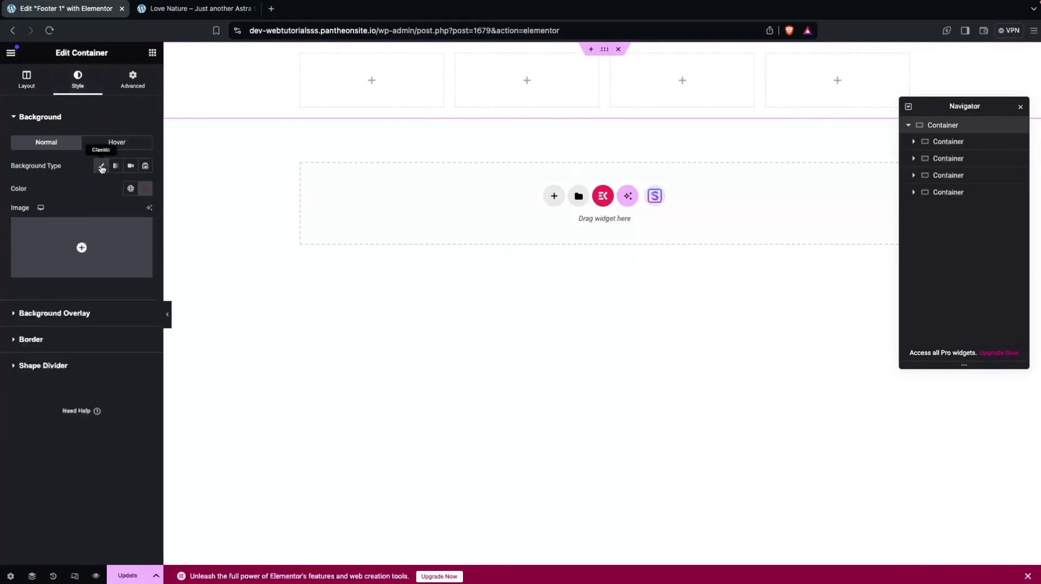
pyautogui.click(145, 188)
pyautogui.click(89, 288)
pyautogui.moveTo(89, 289); pyautogui.dragTo(81, 314)
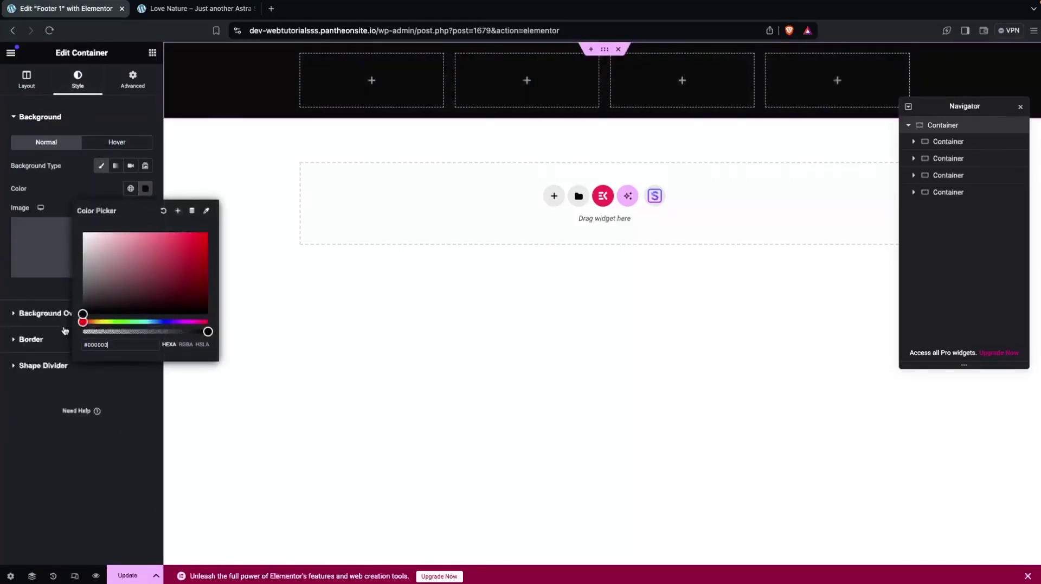
pyautogui.click(247, 323)
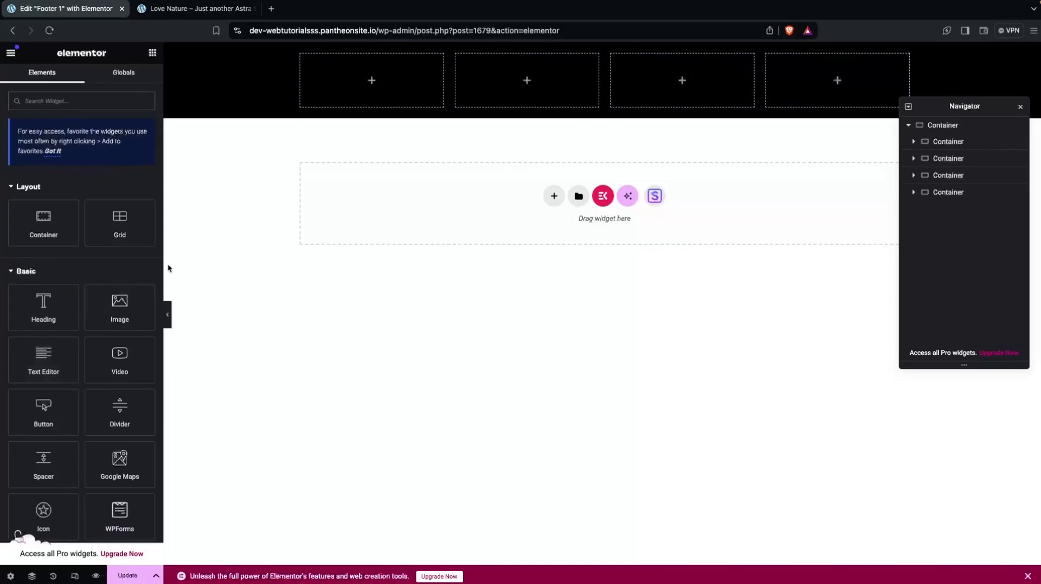
# Insert the ASTRA logo.png image into the first footer column
pyautogui.moveTo(117, 310); pyautogui.dragTo(371, 80)
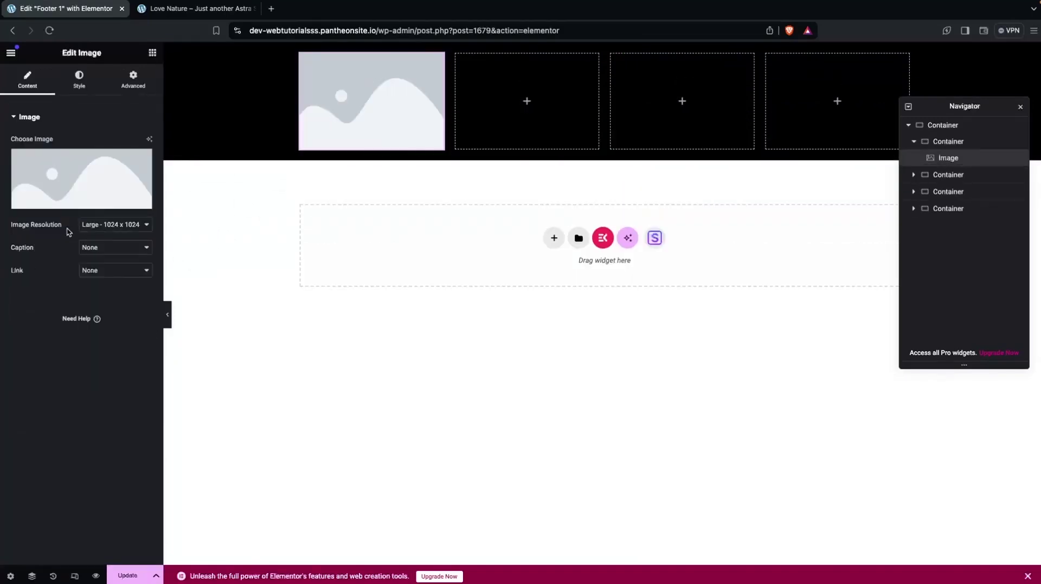
pyautogui.click(81, 182)
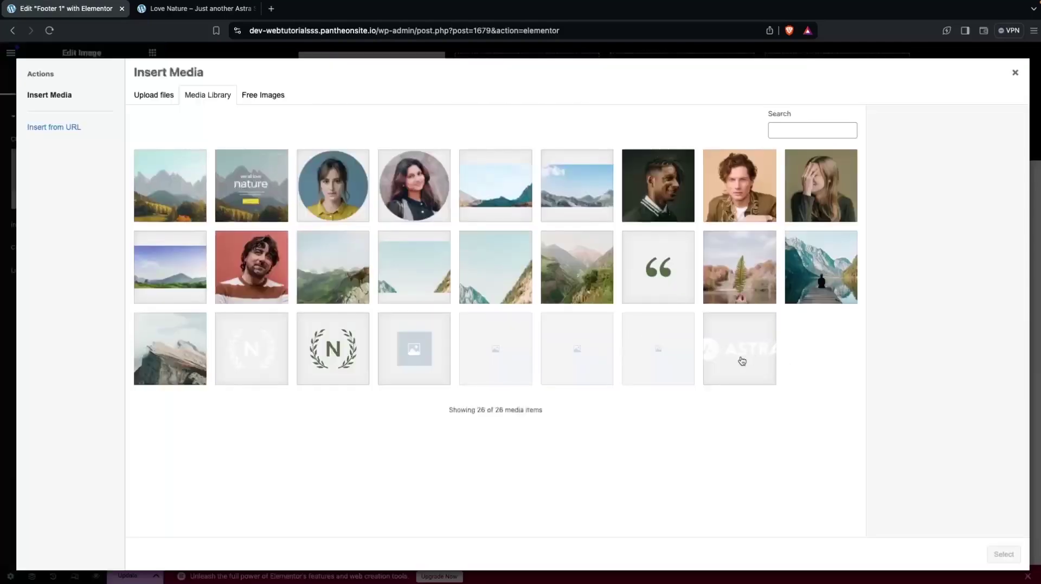
pyautogui.click(742, 359)
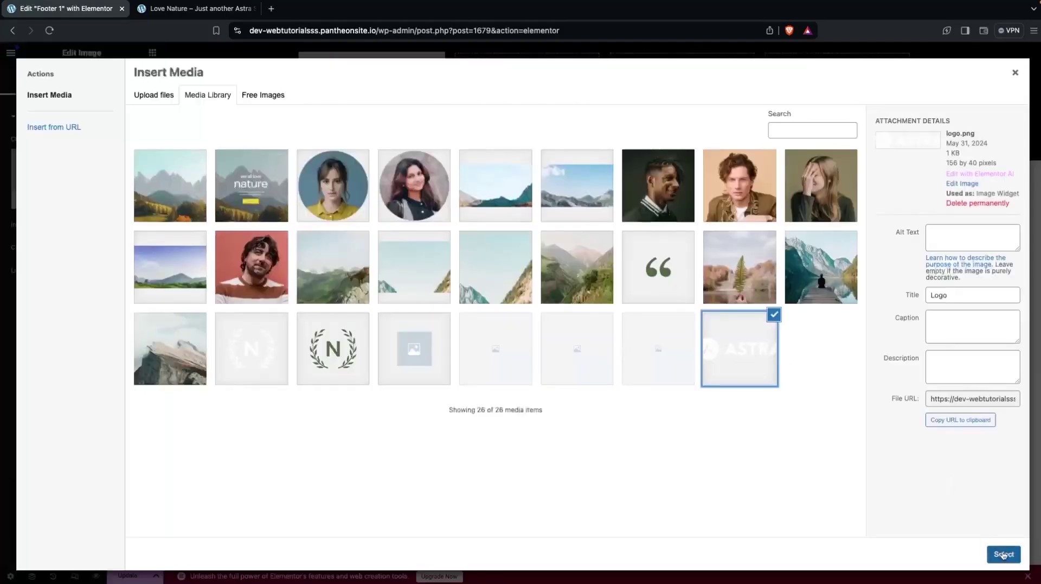
pyautogui.click(1002, 553)
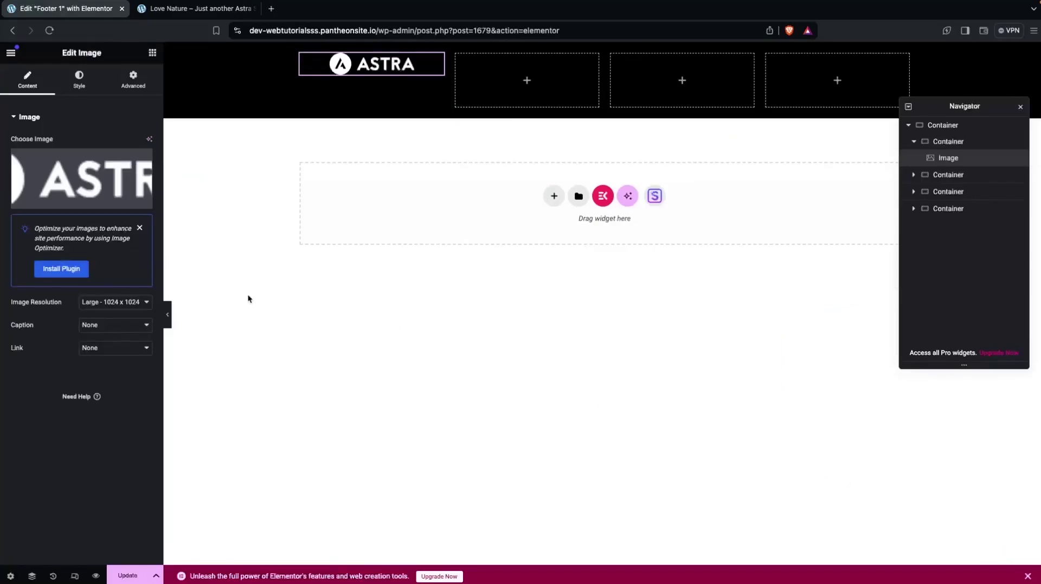
# Add a text block below the logo with grey #999999 text
pyautogui.click(153, 52)
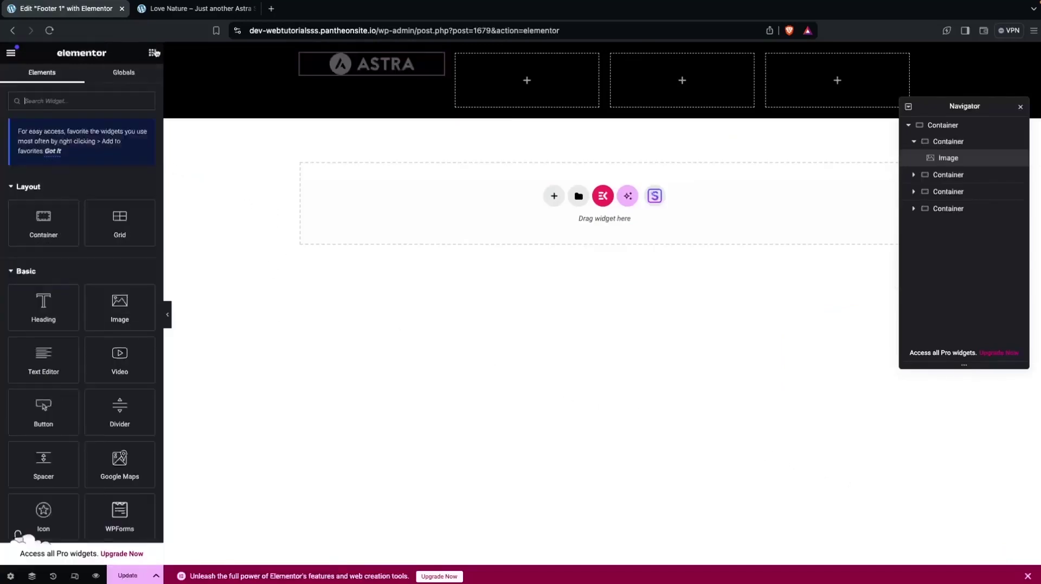
pyautogui.moveTo(44, 355); pyautogui.dragTo(363, 66)
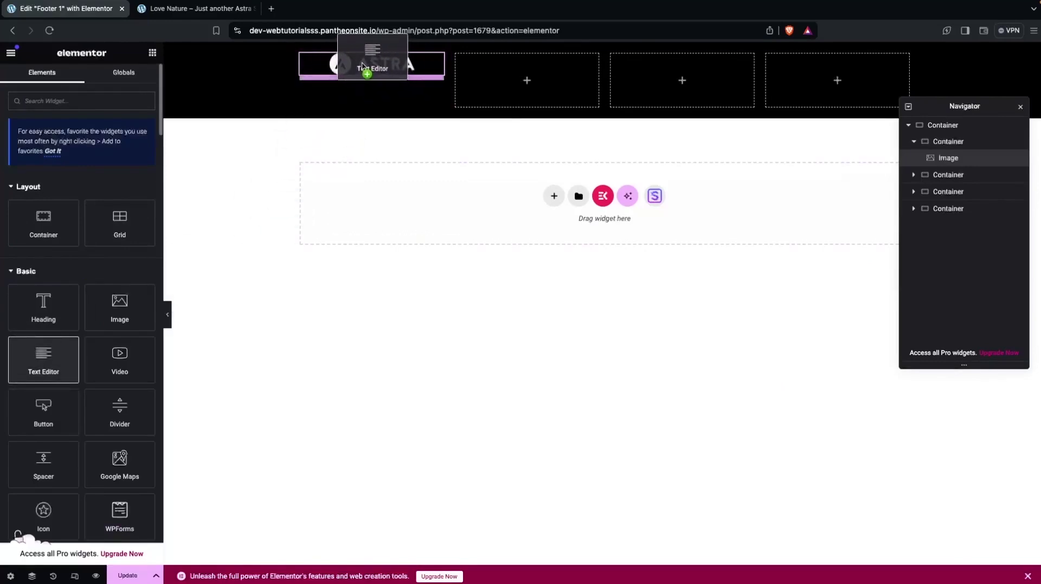
pyautogui.moveTo(362, 67); pyautogui.dragTo(363, 67)
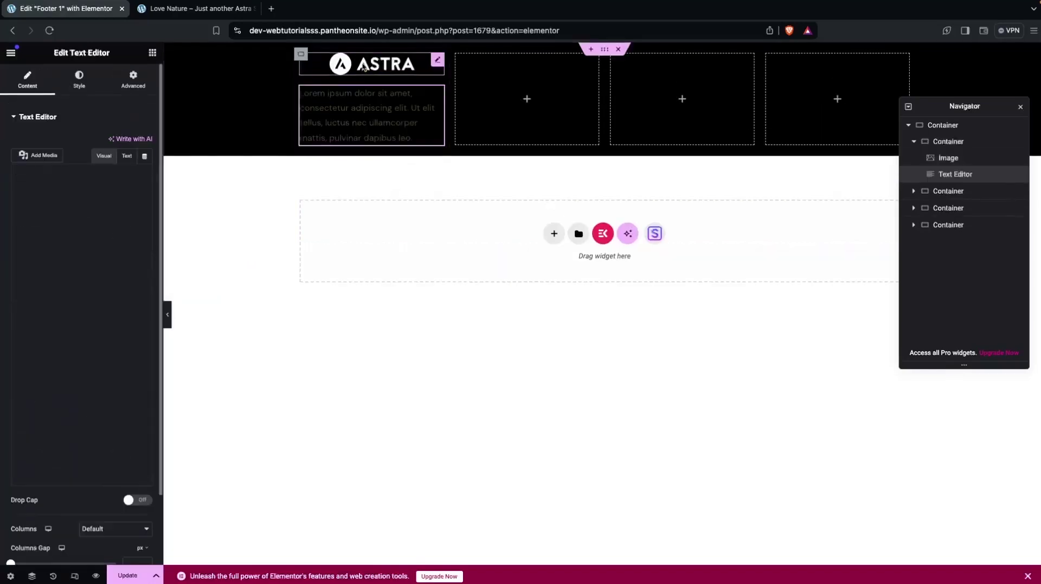
pyautogui.click(78, 80)
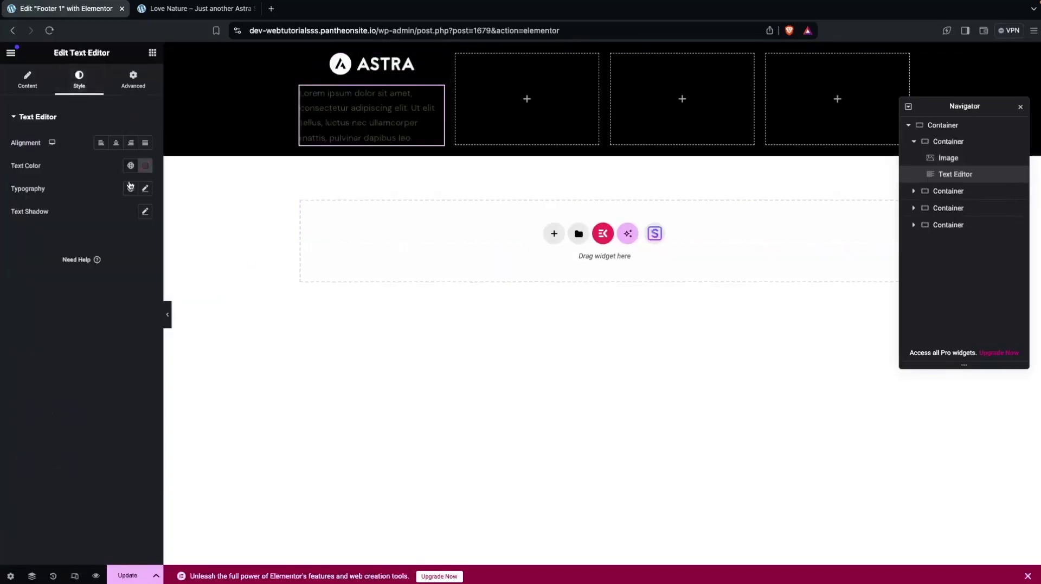
pyautogui.click(145, 166)
pyautogui.moveTo(82, 268); pyautogui.dragTo(82, 242)
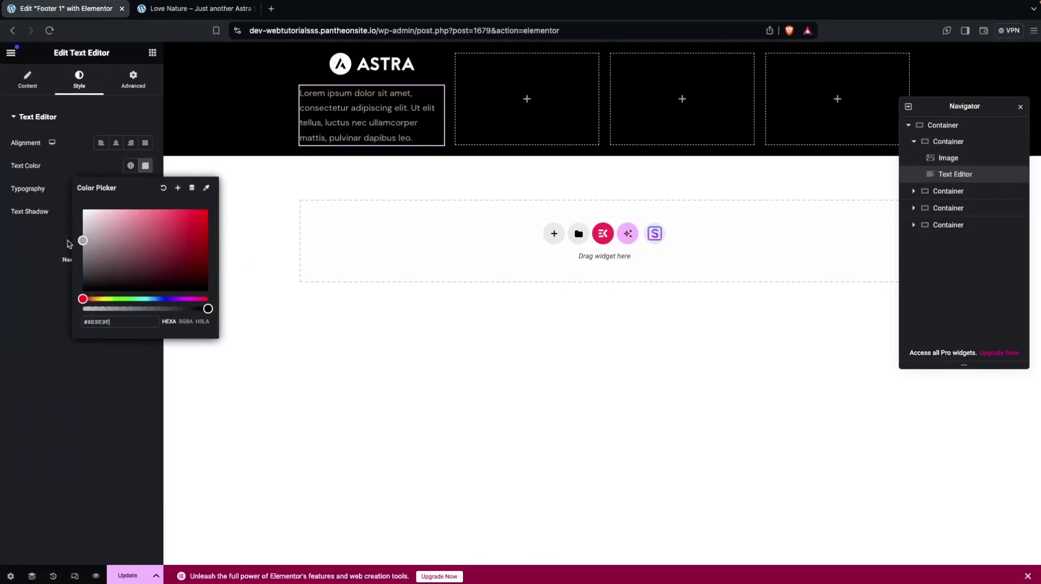
pyautogui.click(350, 90)
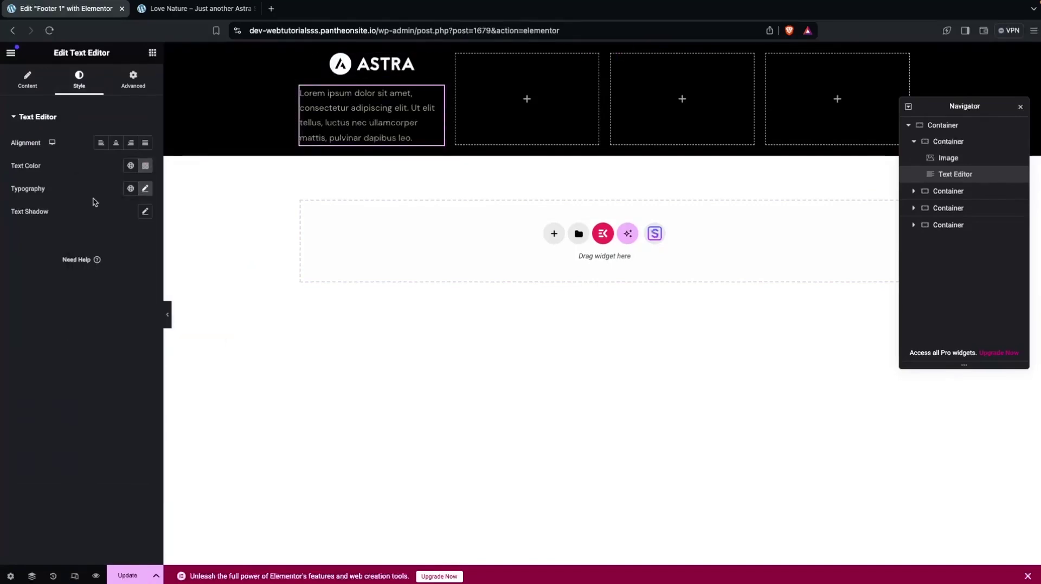
# Set the description's typography size to 15 px
pyautogui.click(146, 189)
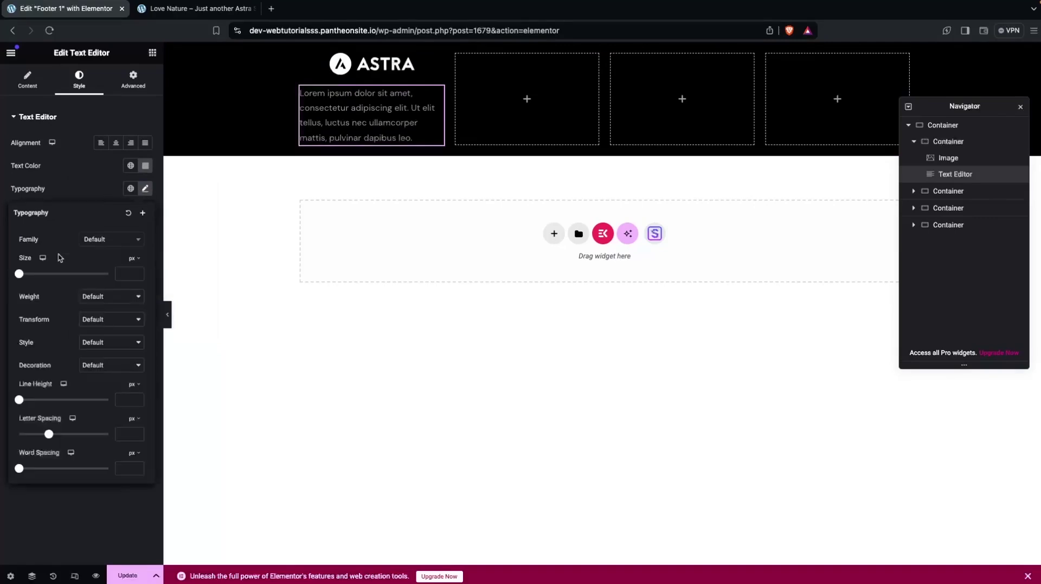
pyautogui.moveTo(23, 275); pyautogui.dragTo(25, 274)
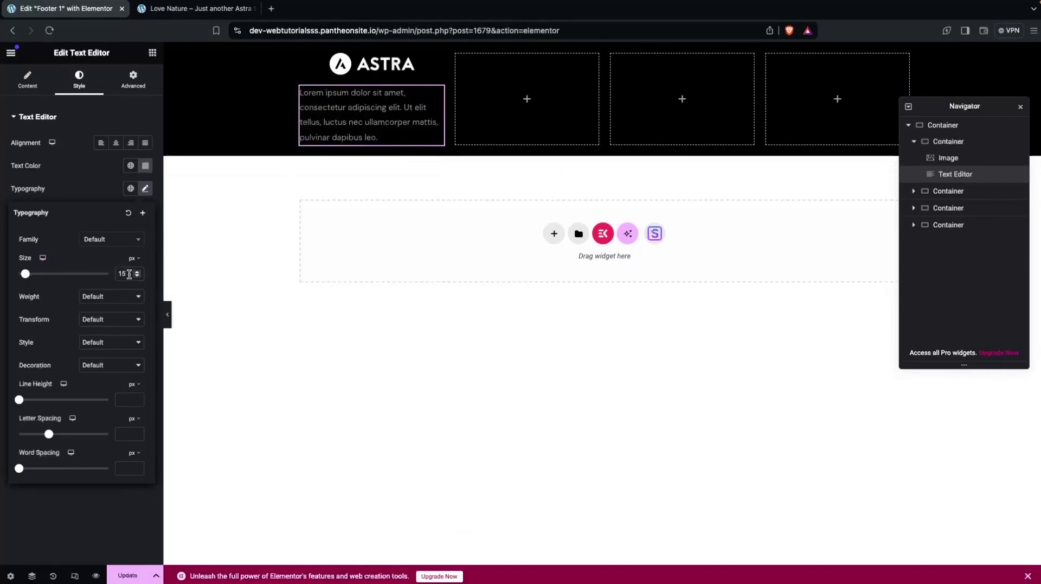
pyautogui.click(233, 339)
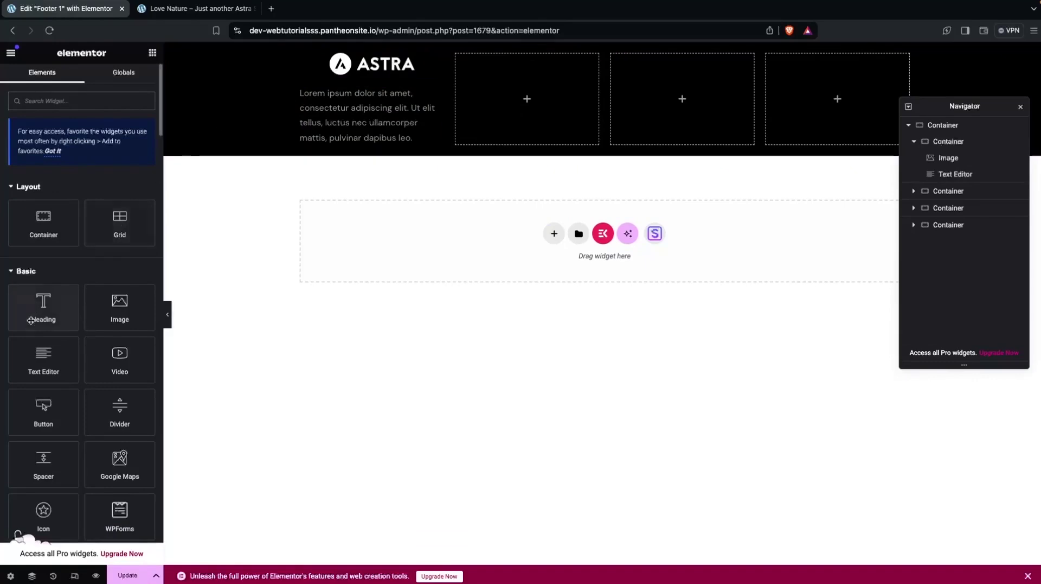
# Add a 'Quick Links' heading to the second footer column with white text colour
pyautogui.moveTo(48, 307); pyautogui.dragTo(523, 97)
pyautogui.write('Quick L')
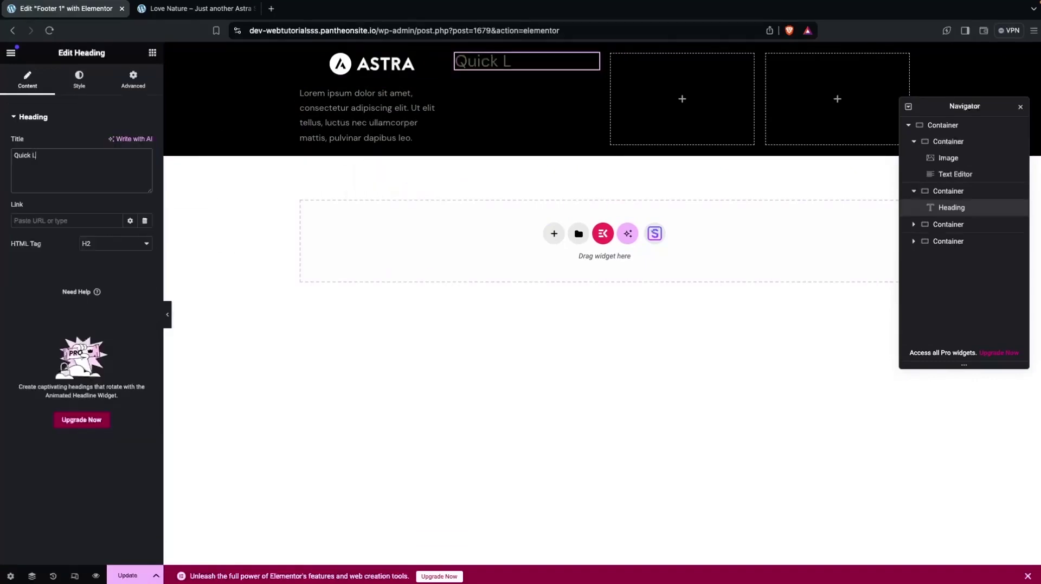
pyautogui.write('inks')
pyautogui.click(79, 79)
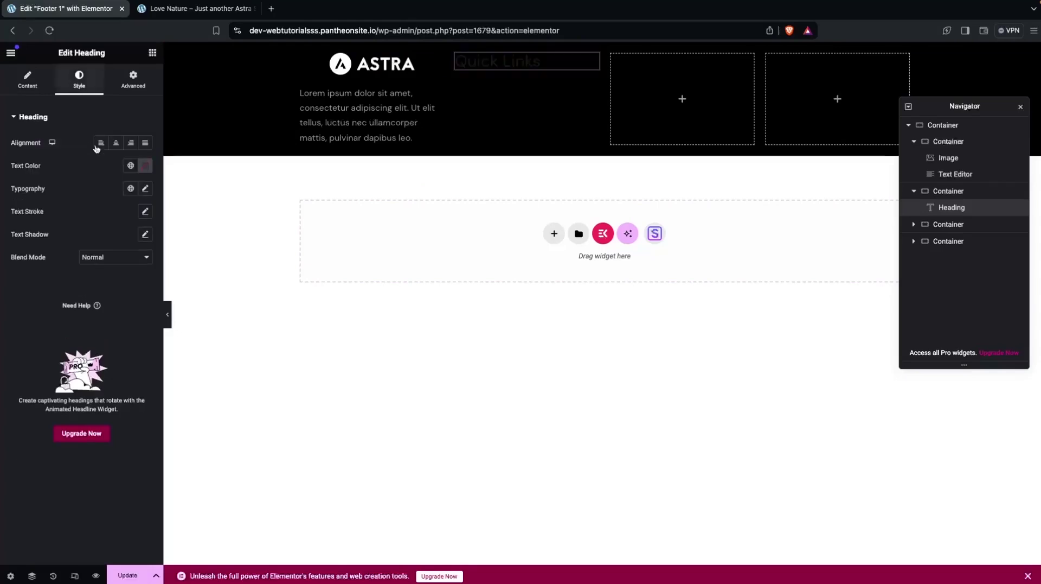
pyautogui.click(146, 168)
pyautogui.click(76, 203)
pyautogui.click(71, 164)
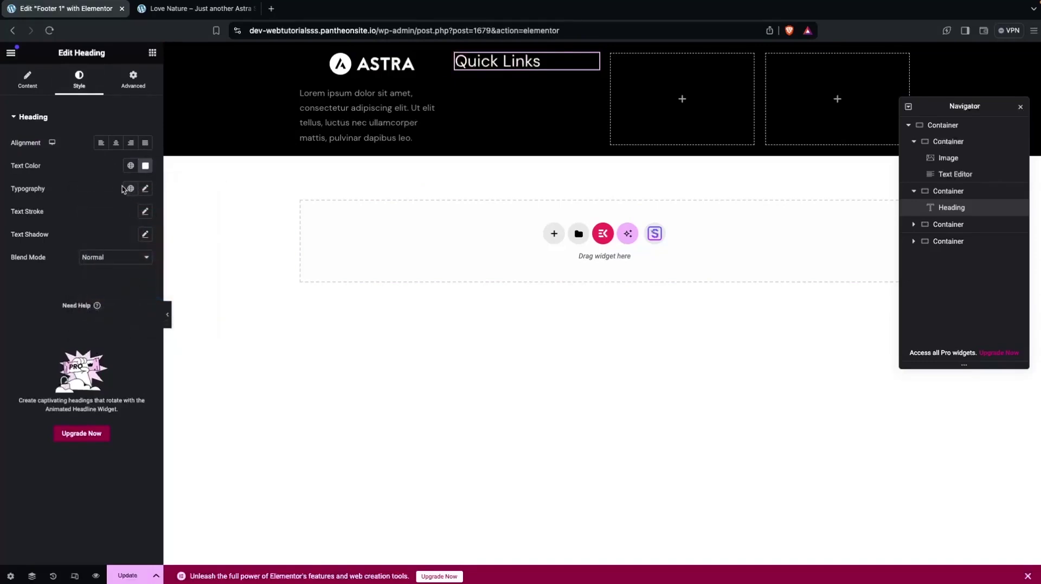
pyautogui.click(152, 52)
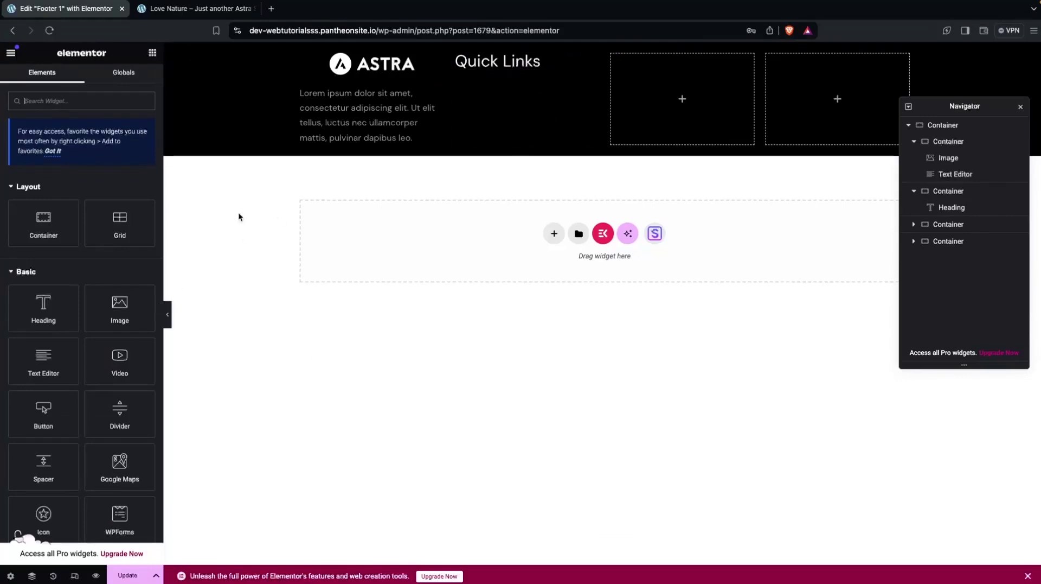
# Go from the dashboard to ElementsKit Header Footer and open Header 1 in Elementor
pyautogui.click(173, 6)
pyautogui.moveTo(57, 54)
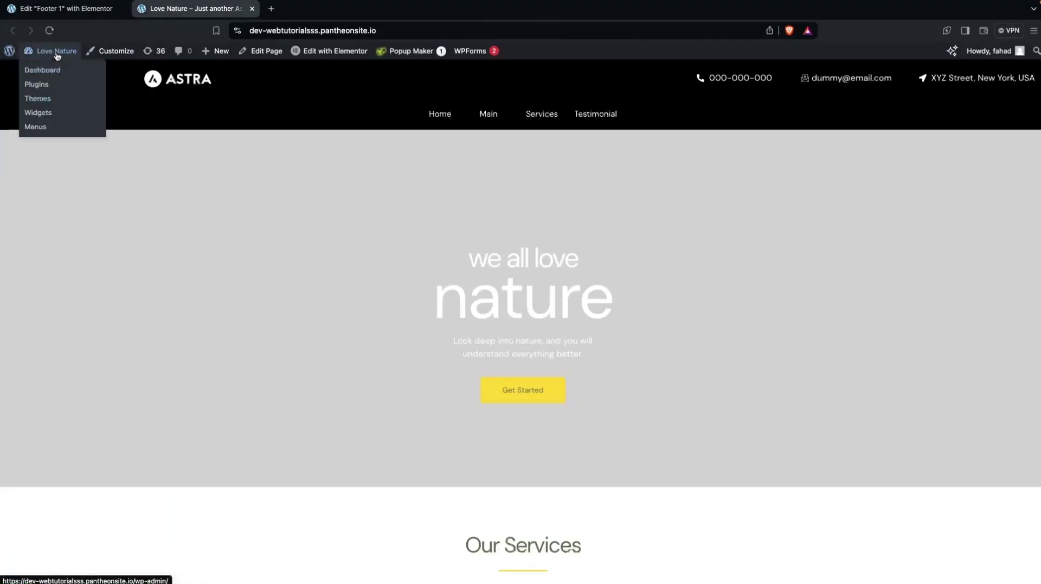
pyautogui.click(54, 72)
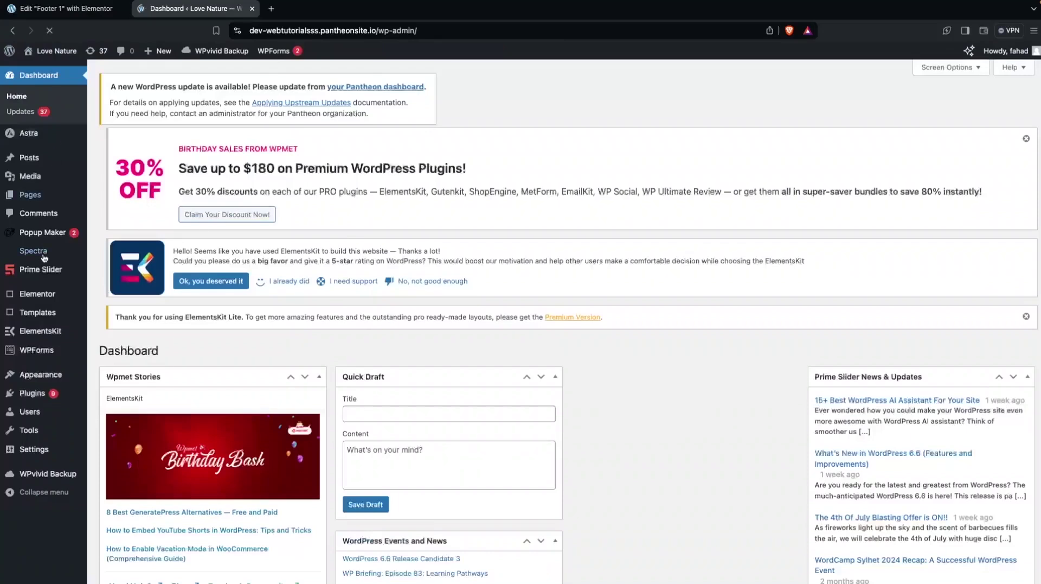
pyautogui.click(43, 333)
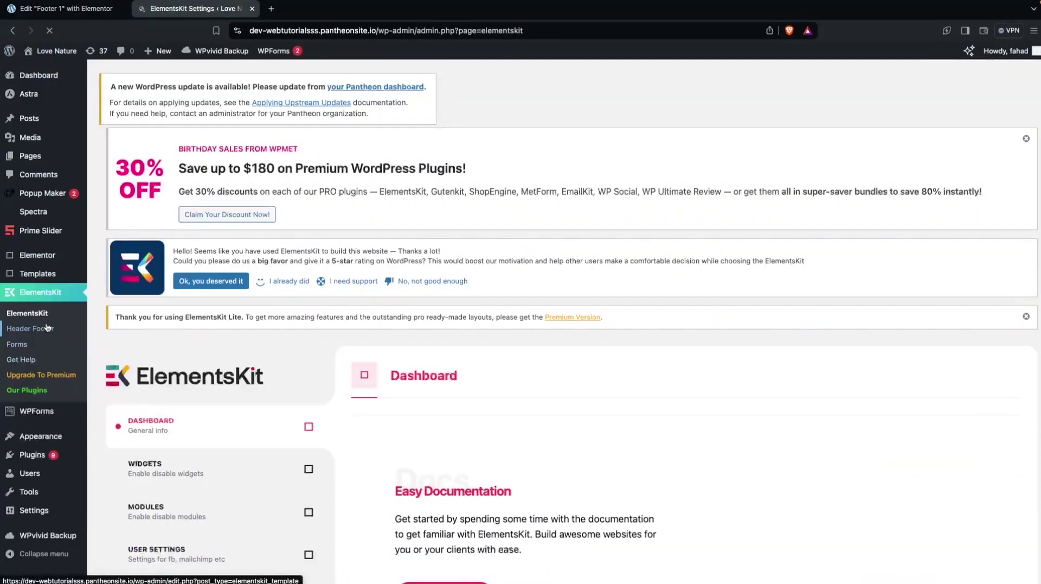
pyautogui.click(45, 329)
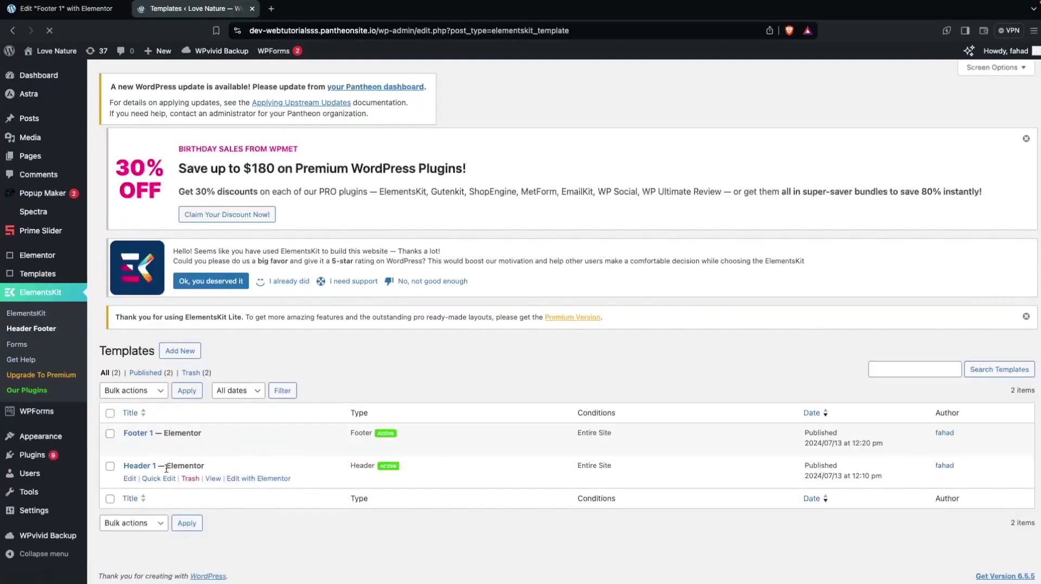
pyautogui.click(246, 478)
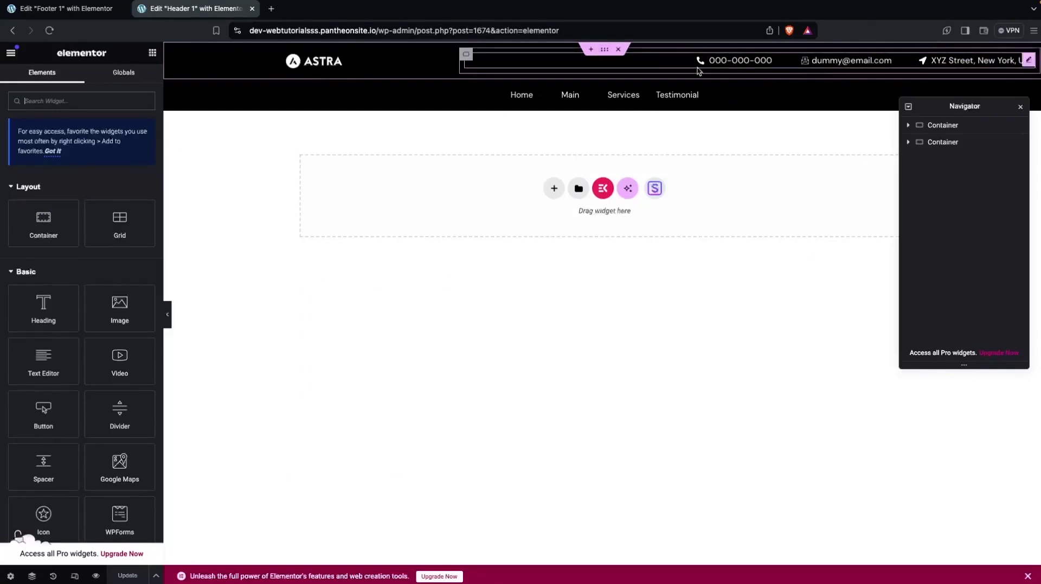
# Copy Header 1's contact icon list and return to the Footer 1 editor
pyautogui.click(700, 67)
pyautogui.rightClick(951, 183)
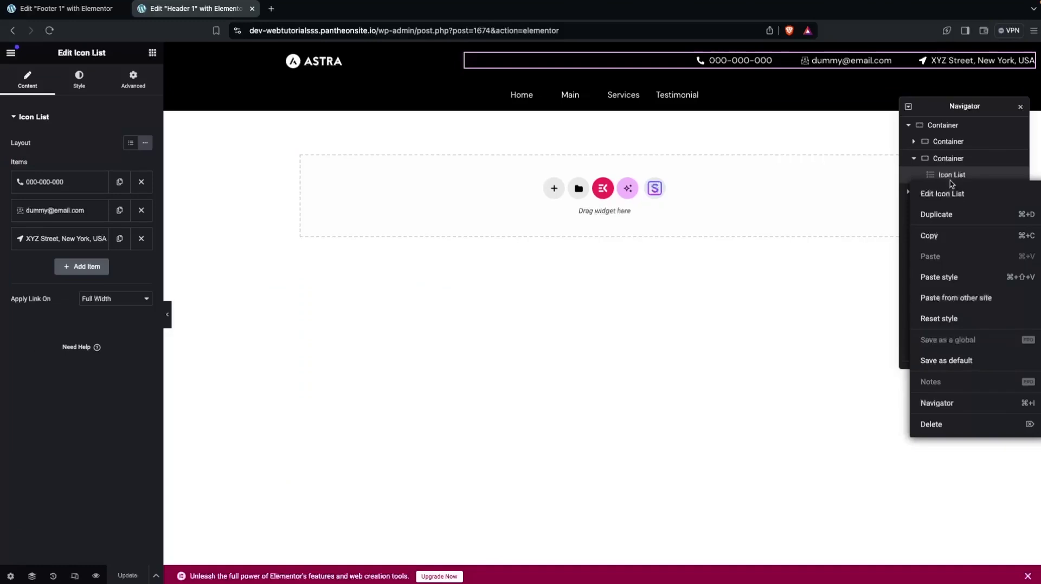
pyautogui.click(929, 235)
pyautogui.click(97, 9)
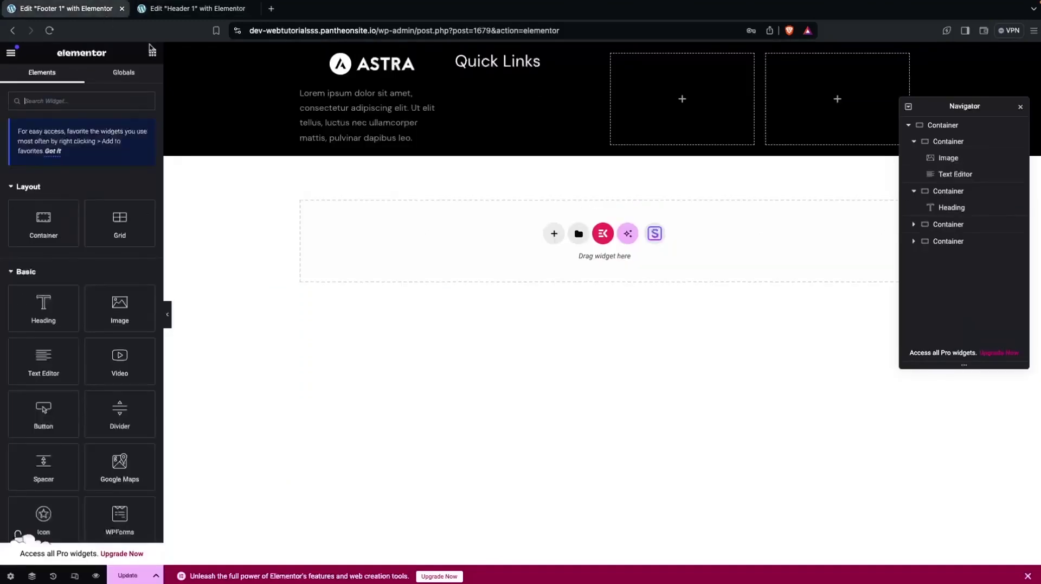
# Paste the icon list under Quick Links, stacked vertically, left-aligned, with 14 px item spacing
pyautogui.rightClick(498, 96)
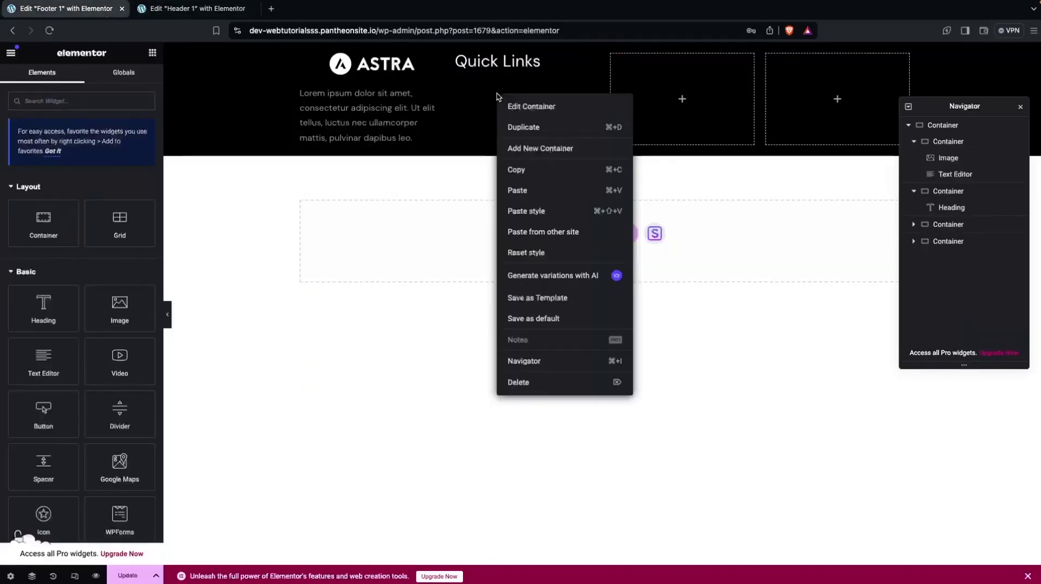
pyautogui.click(529, 186)
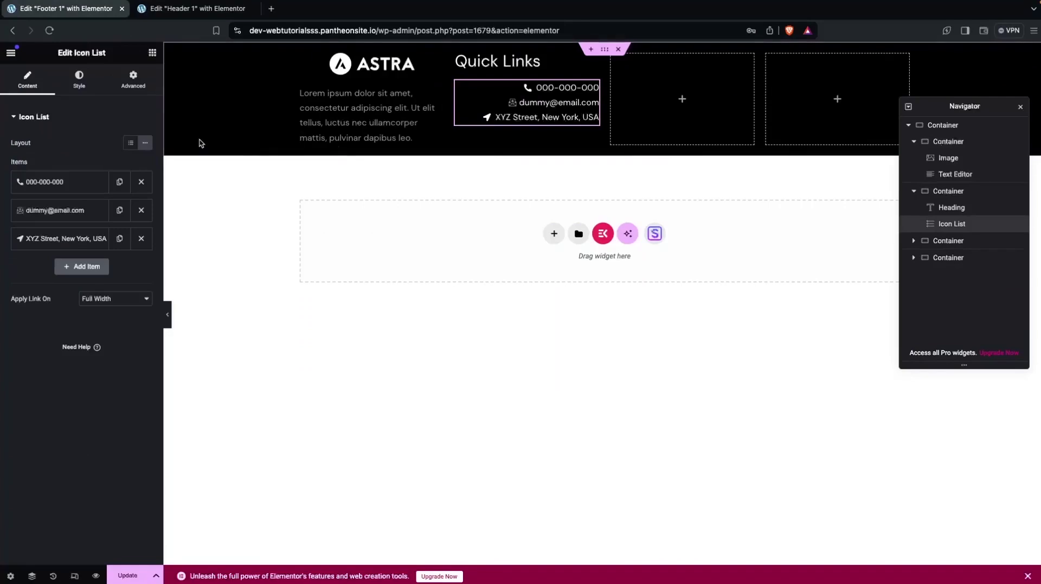
pyautogui.click(129, 144)
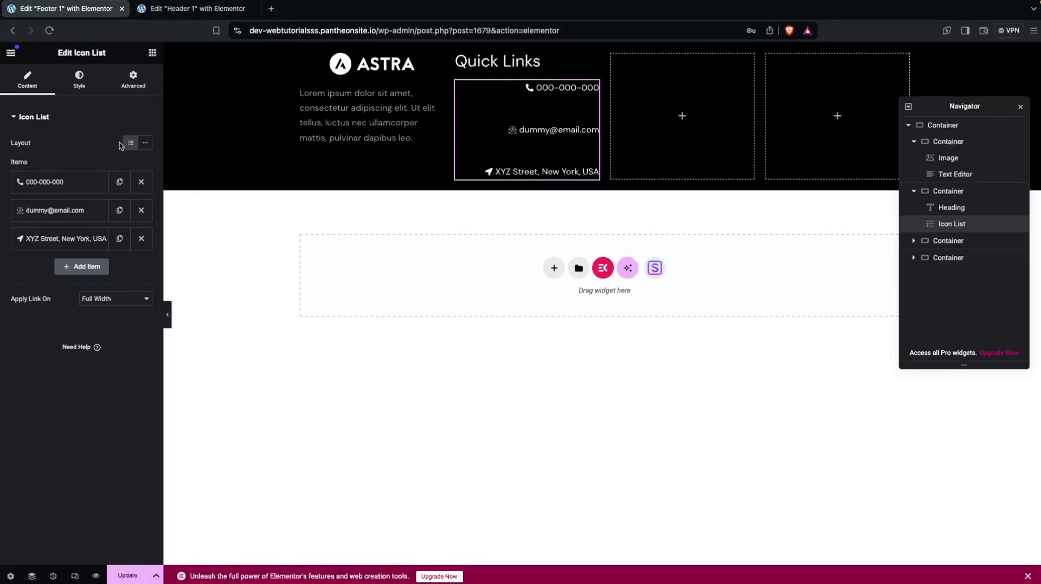
pyautogui.click(80, 81)
pyautogui.moveTo(114, 156); pyautogui.dragTo(39, 156)
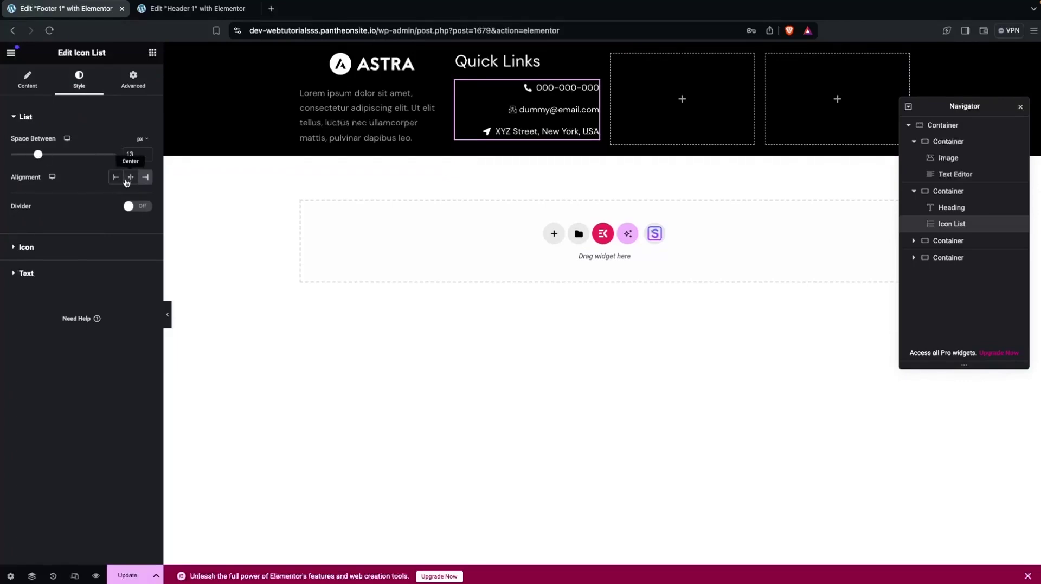
pyautogui.click(117, 185)
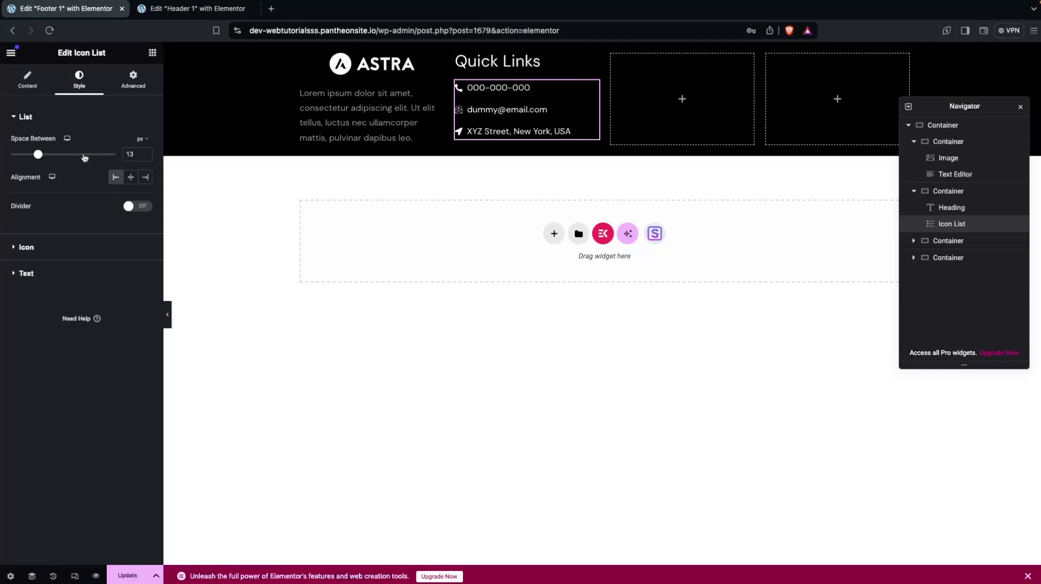
pyautogui.moveTo(38, 154); pyautogui.dragTo(41, 155)
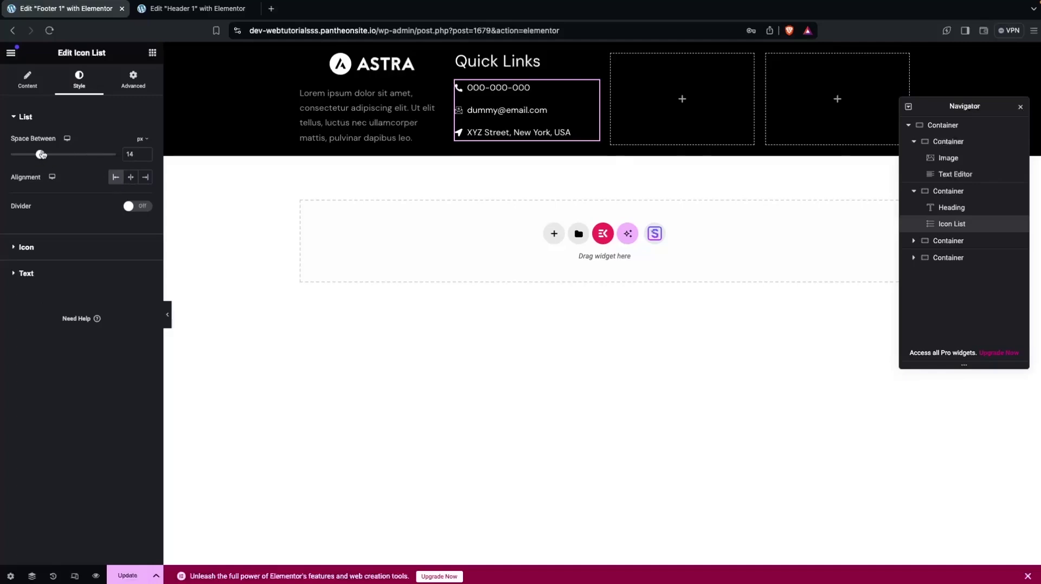
pyautogui.click(28, 80)
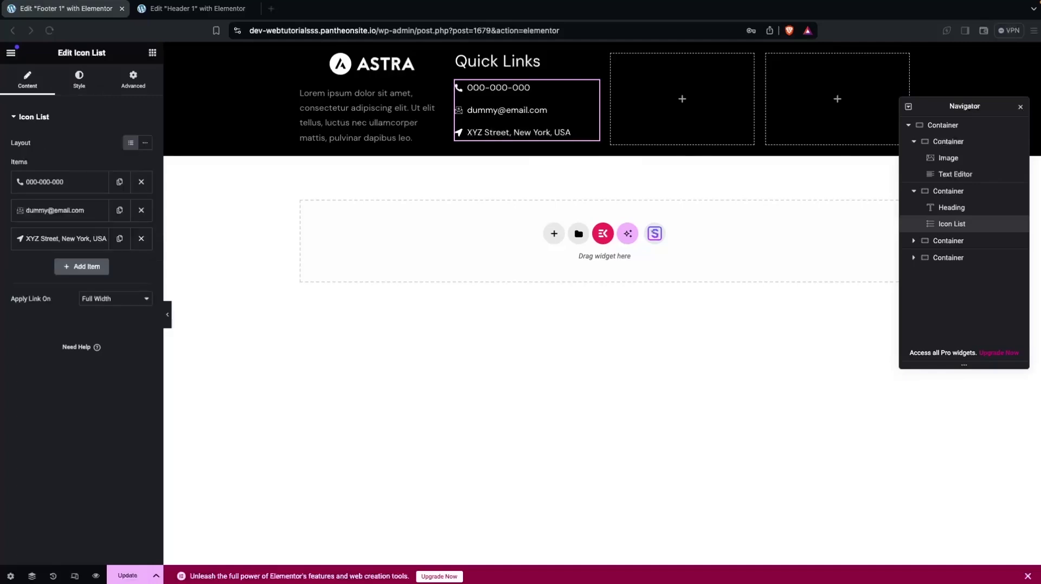
# Remove the icons from all three icon list items
pyautogui.click(64, 188)
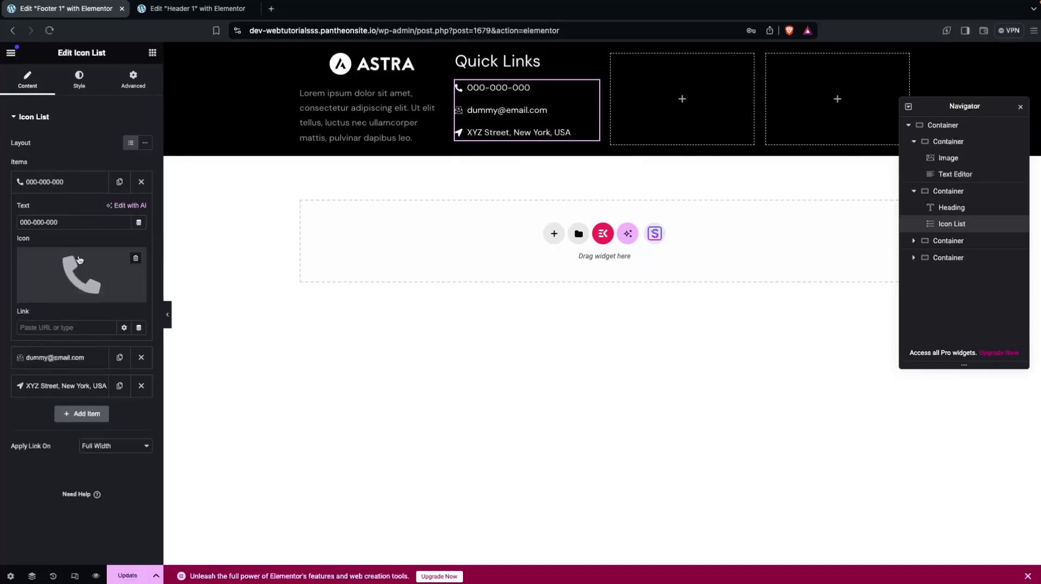
pyautogui.click(136, 259)
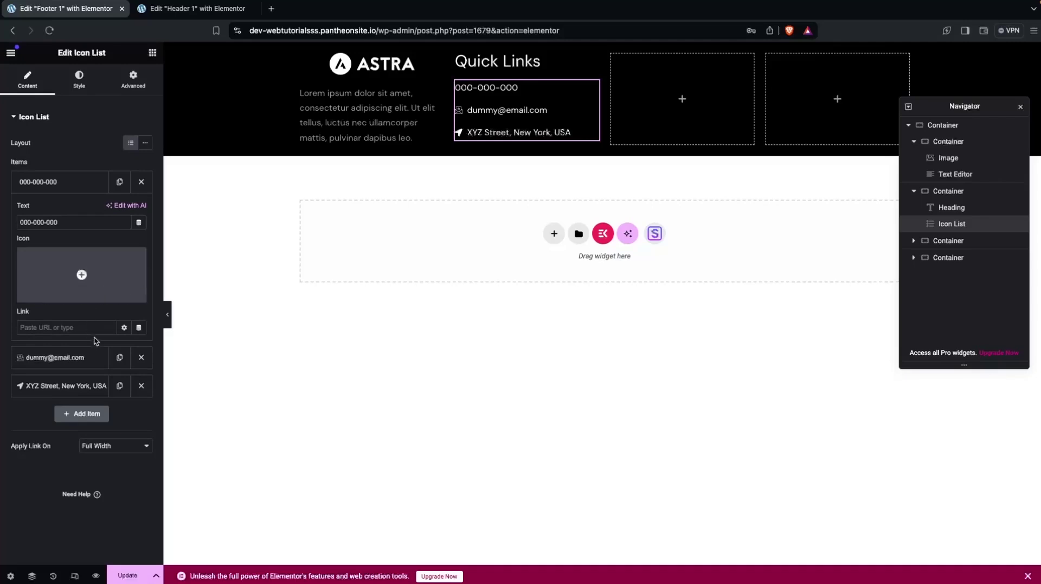
pyautogui.click(64, 357)
pyautogui.click(136, 289)
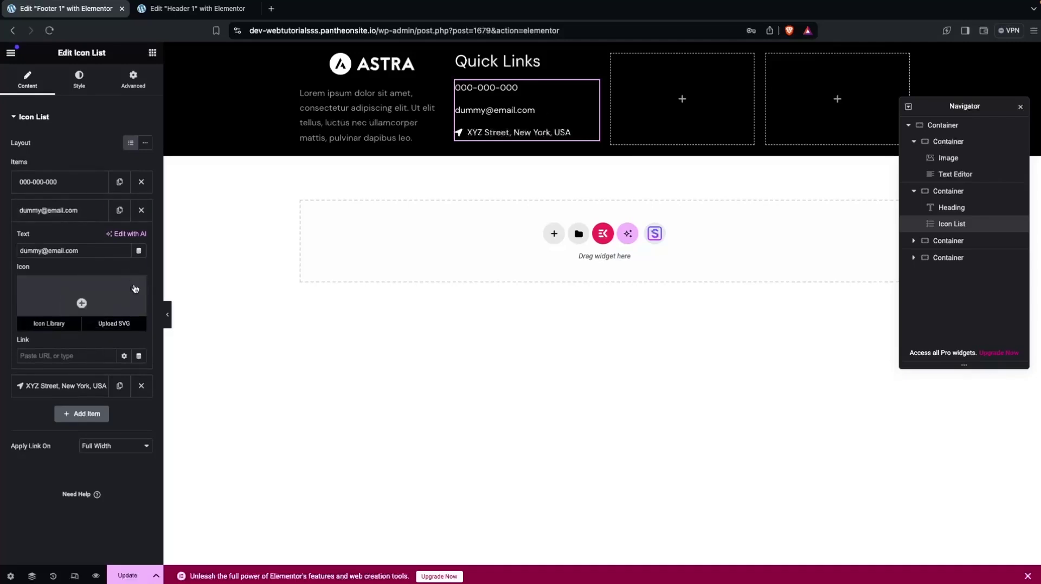
pyautogui.click(64, 385)
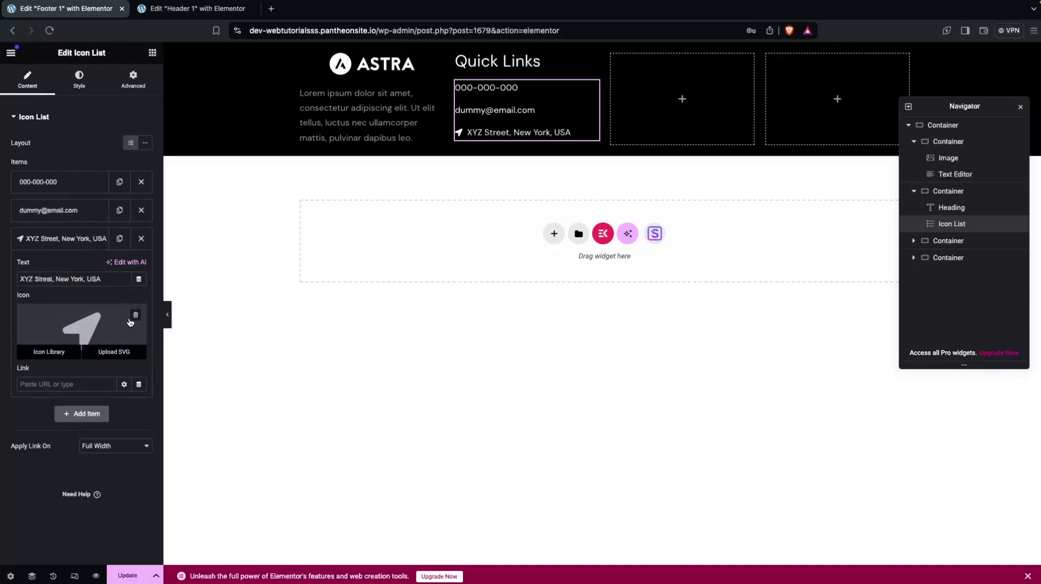
pyautogui.click(130, 316)
# Rename the first two items to Home (link #home) and Services (link #s)
pyautogui.click(70, 182)
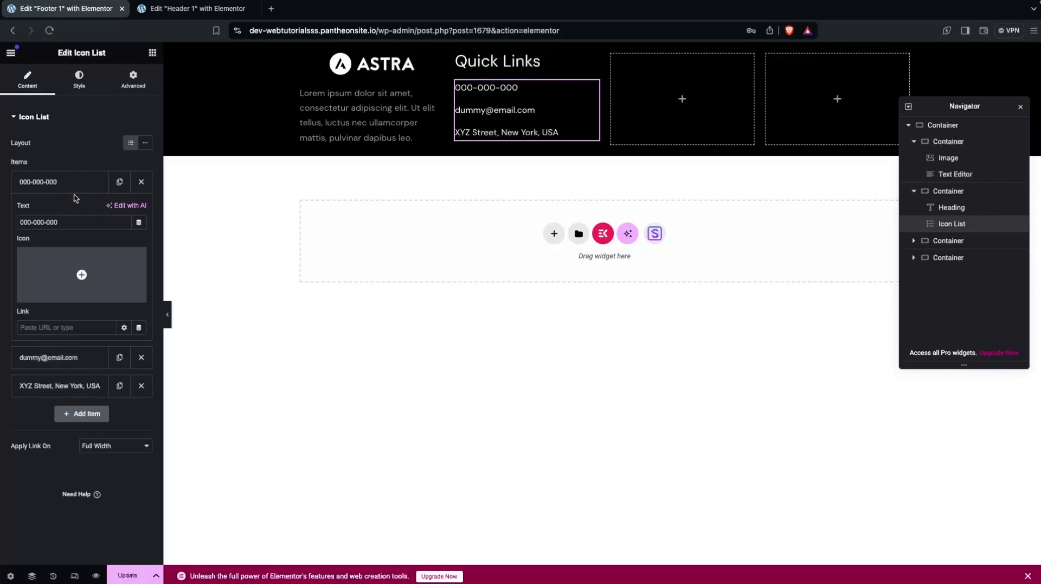
pyautogui.press('super+a')
pyautogui.write('Home')
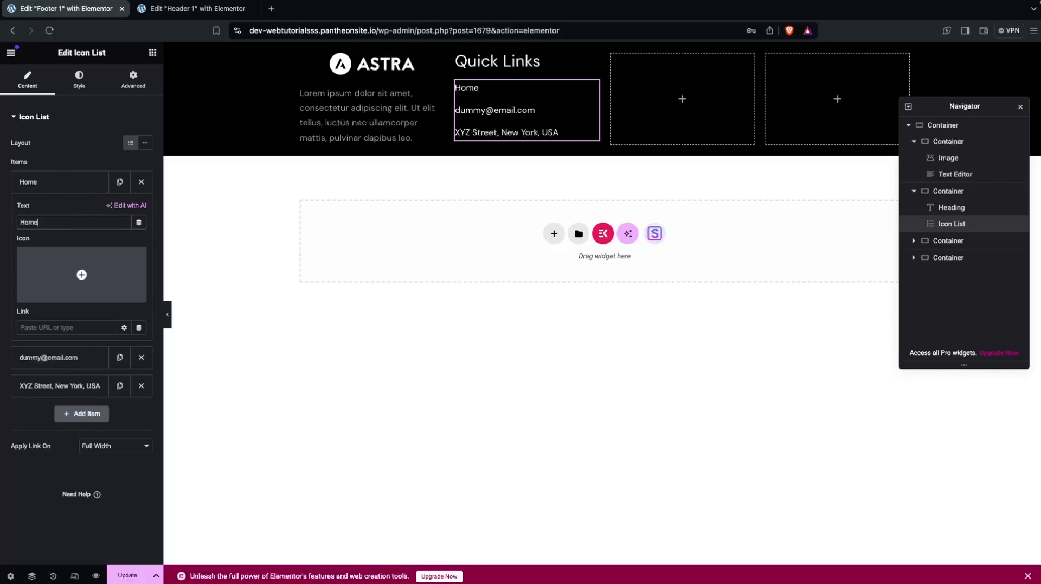
pyautogui.click(61, 327)
pyautogui.write('#')
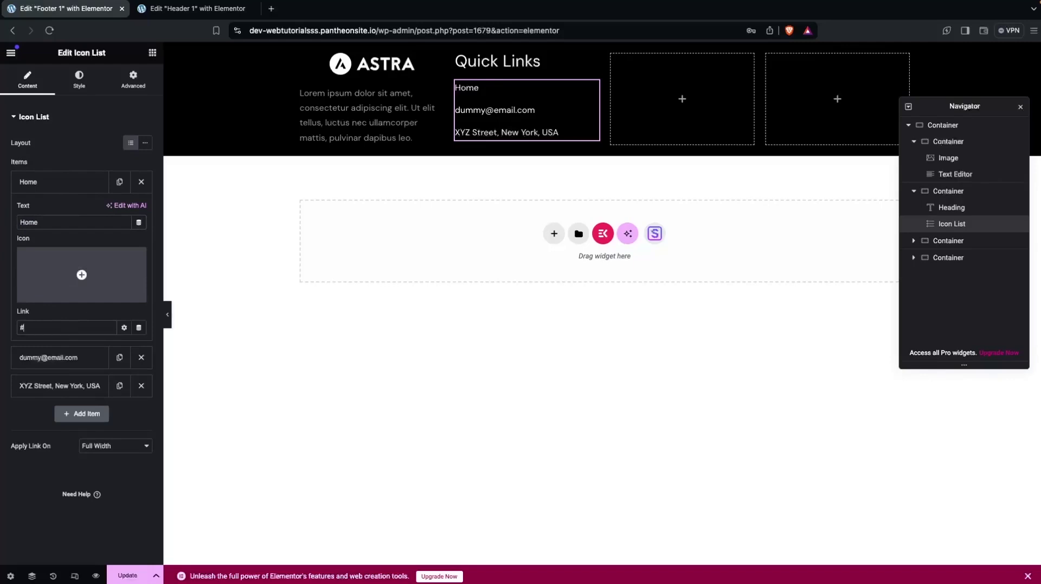
pyautogui.write('home')
pyautogui.click(58, 356)
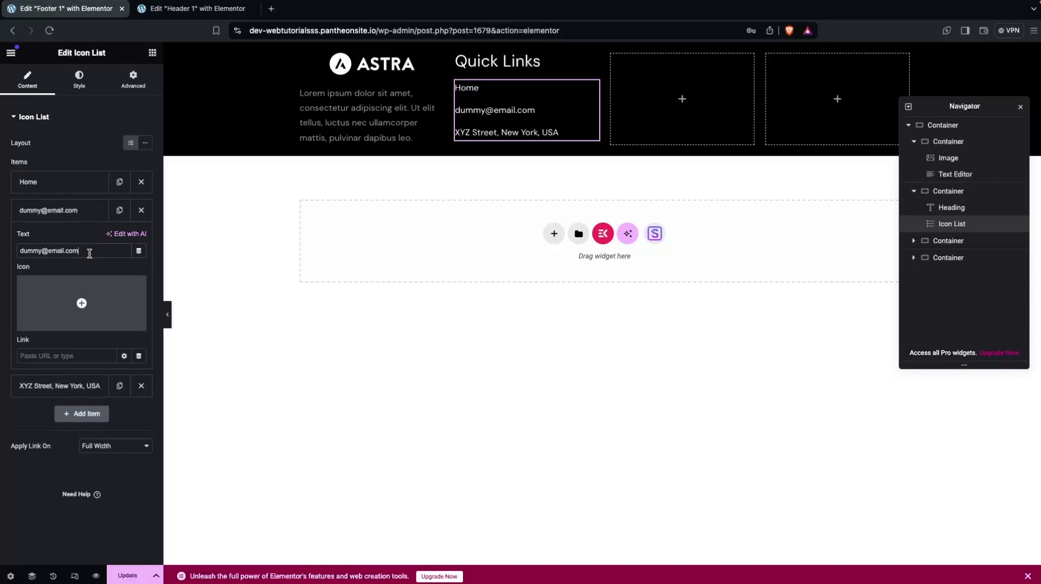
pyautogui.moveTo(89, 254); pyautogui.dragTo(18, 252)
pyautogui.write('Servceis')
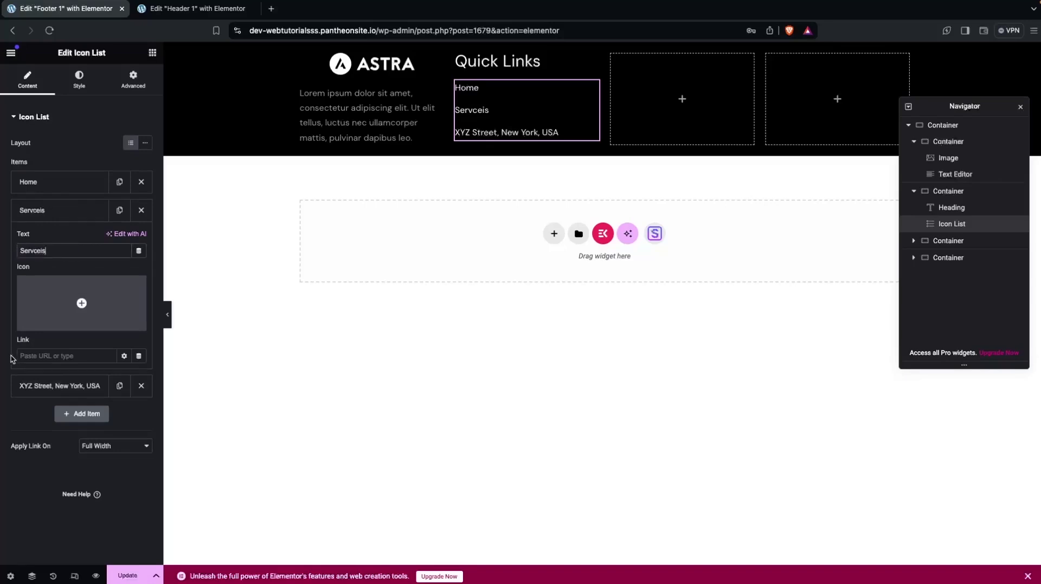
pyautogui.write('ices')
pyautogui.click(79, 355)
pyautogui.write('#s')
# Rename the third item to 'About us' with link #about
pyautogui.click(81, 386)
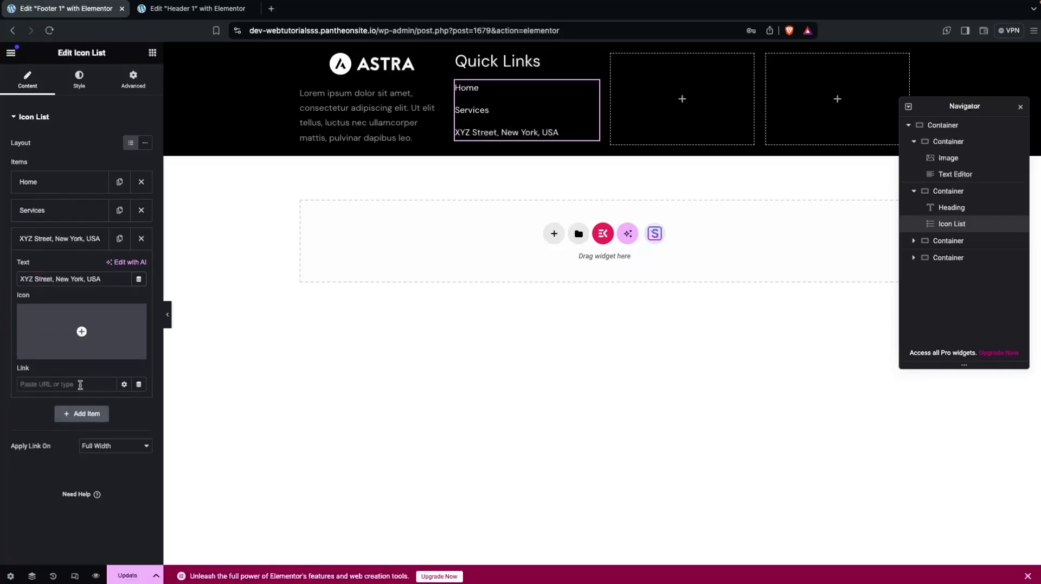
pyautogui.tripleClick(59, 278)
pyautogui.write('About us')
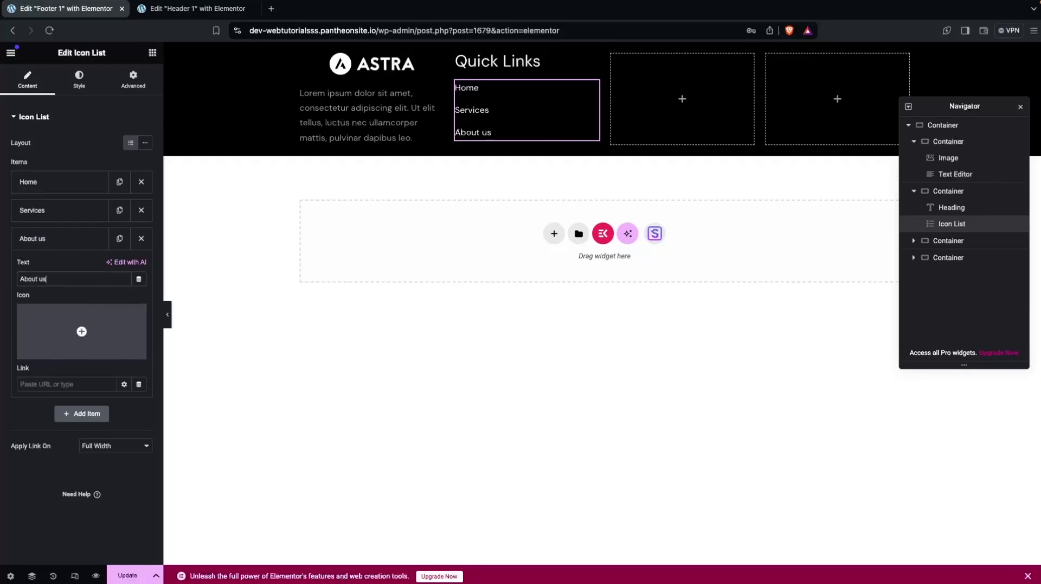
pyautogui.click(38, 383)
pyautogui.write('#about')
# Set the list's Advanced padding to 0, then top padding to 10 px
pyautogui.click(134, 78)
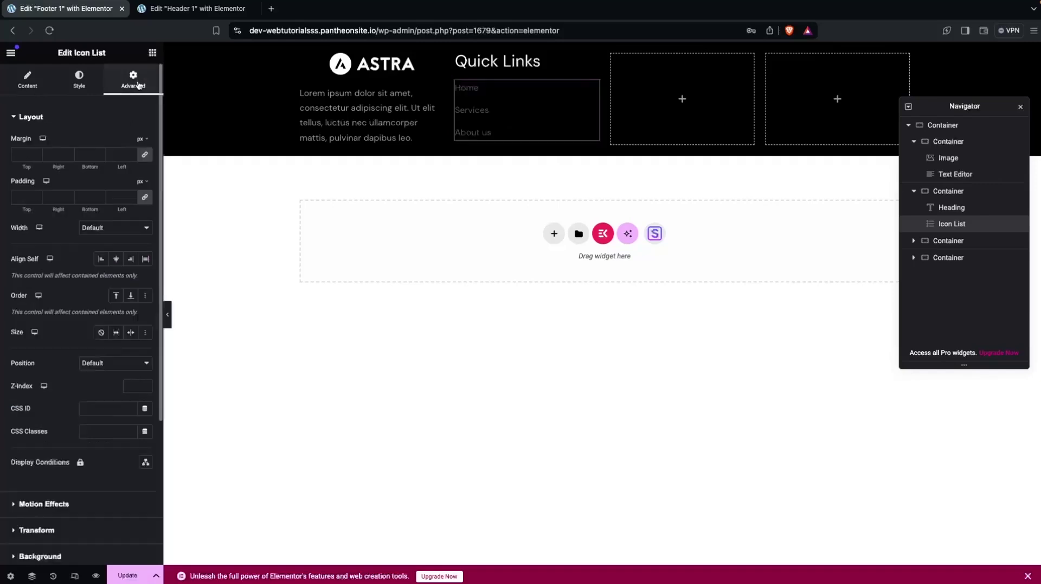
pyautogui.click(145, 197)
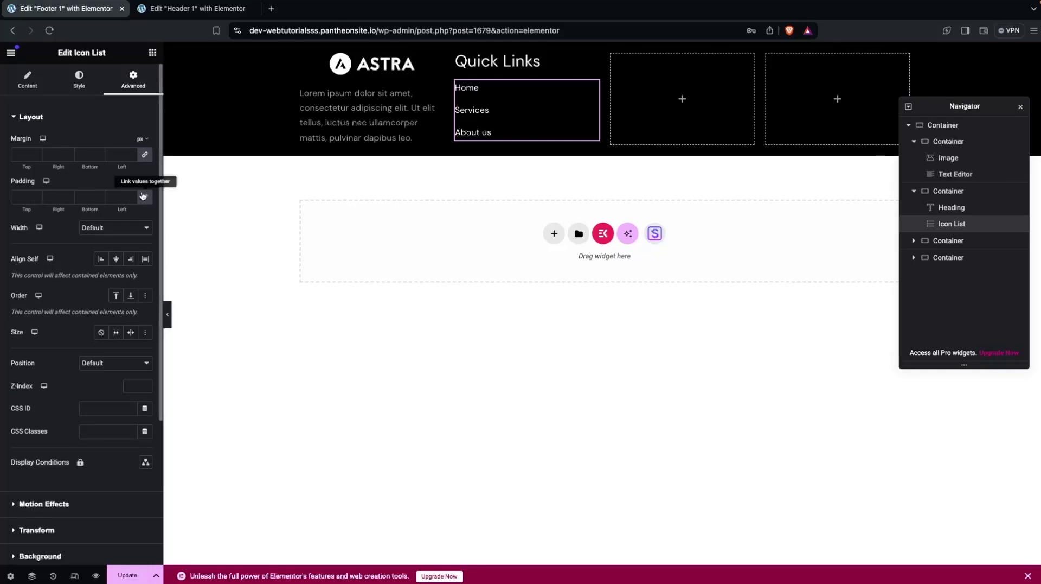
pyautogui.click(20, 195)
pyautogui.write('1')
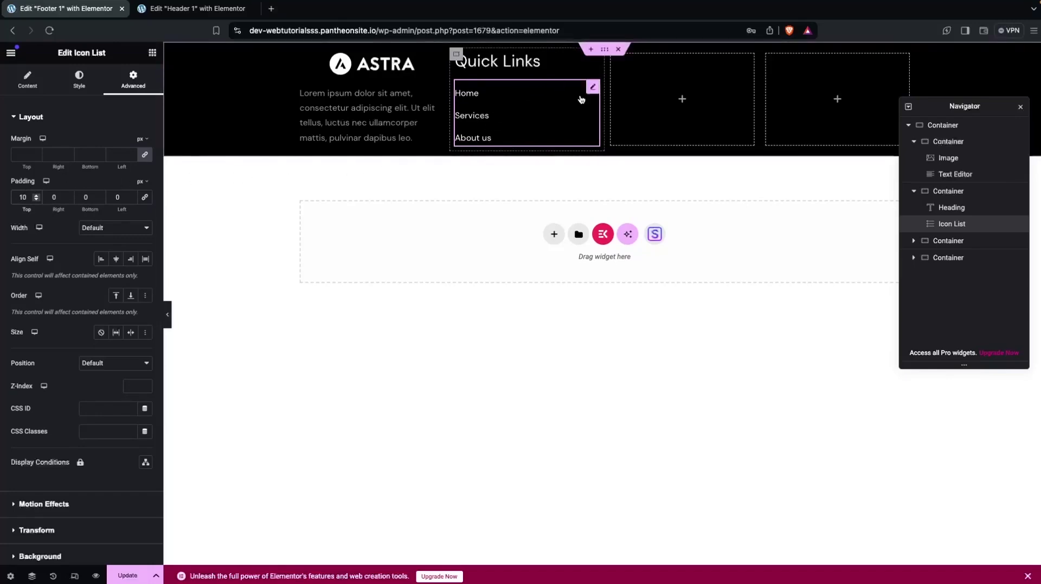
# Duplicate the Quick Links column and delete both empty columns
pyautogui.rightClick(950, 197)
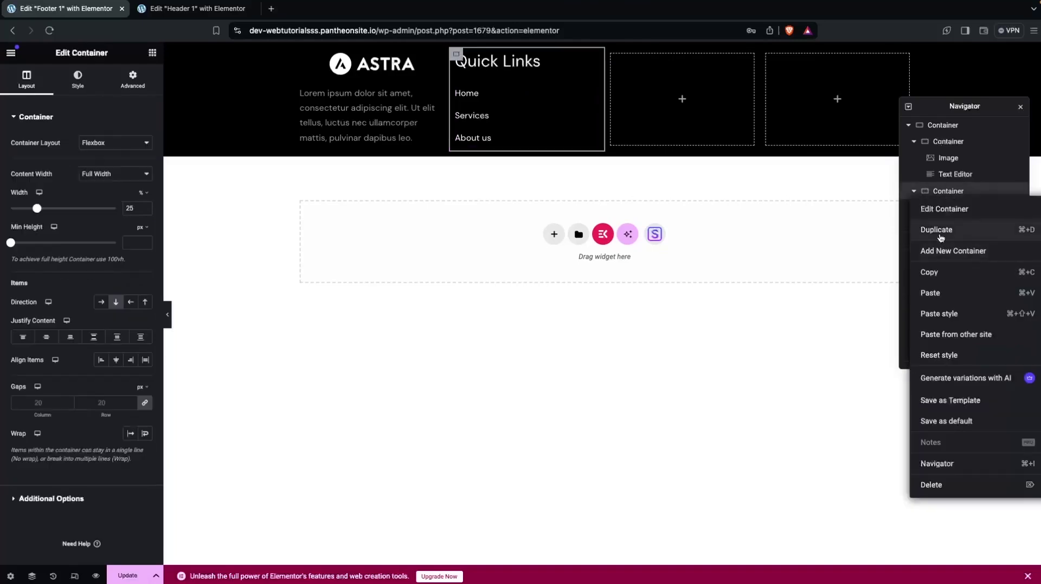
pyautogui.click(941, 237)
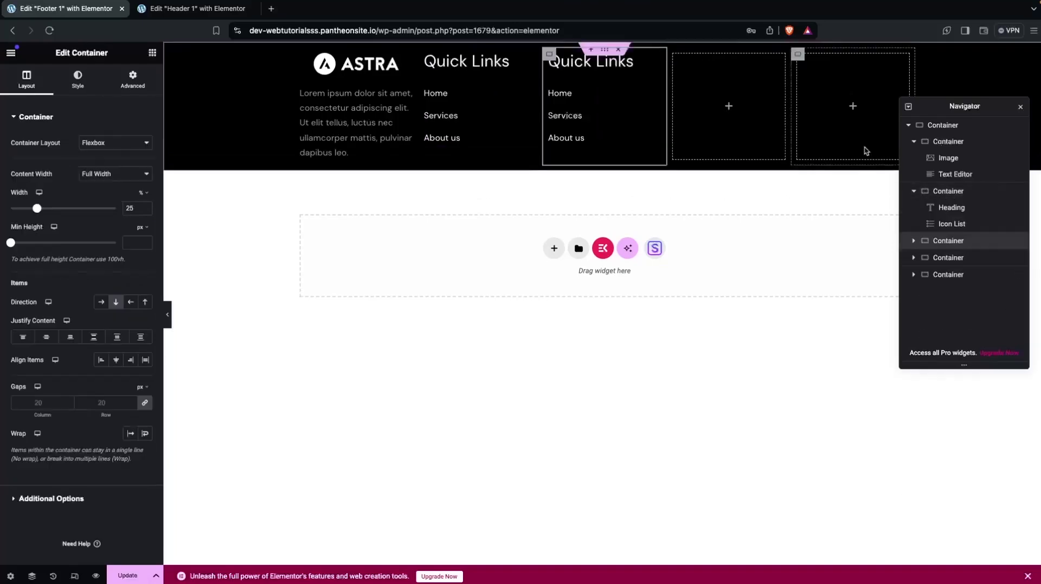
pyautogui.rightClick(947, 263)
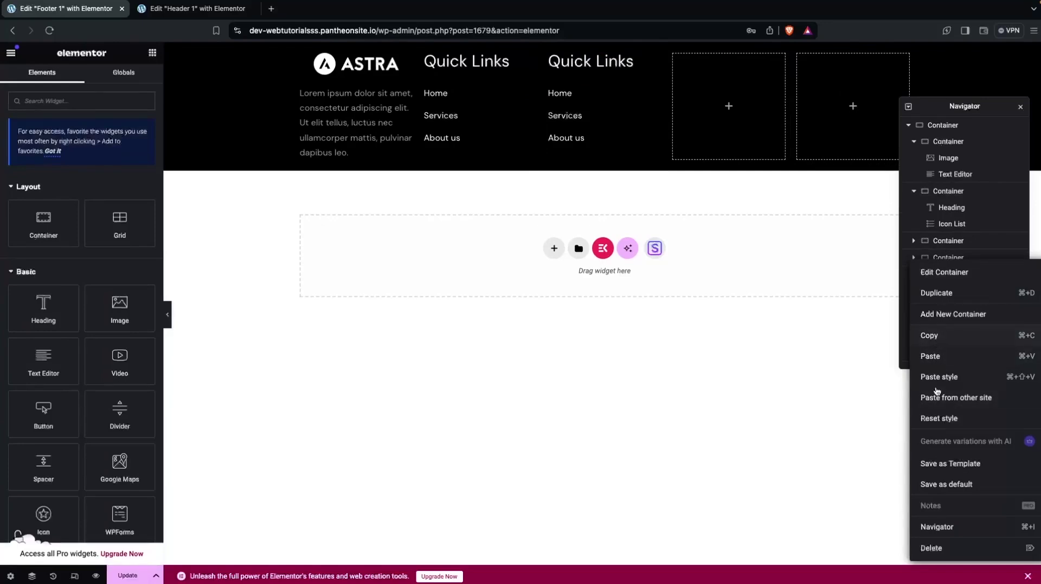
pyautogui.click(932, 548)
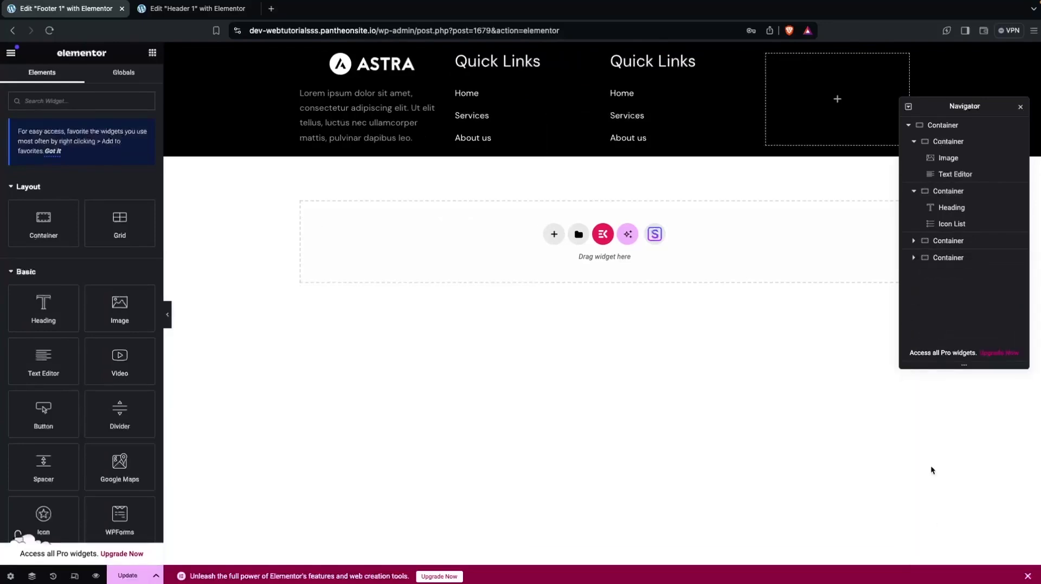
pyautogui.click(948, 258)
pyautogui.press('Delete')
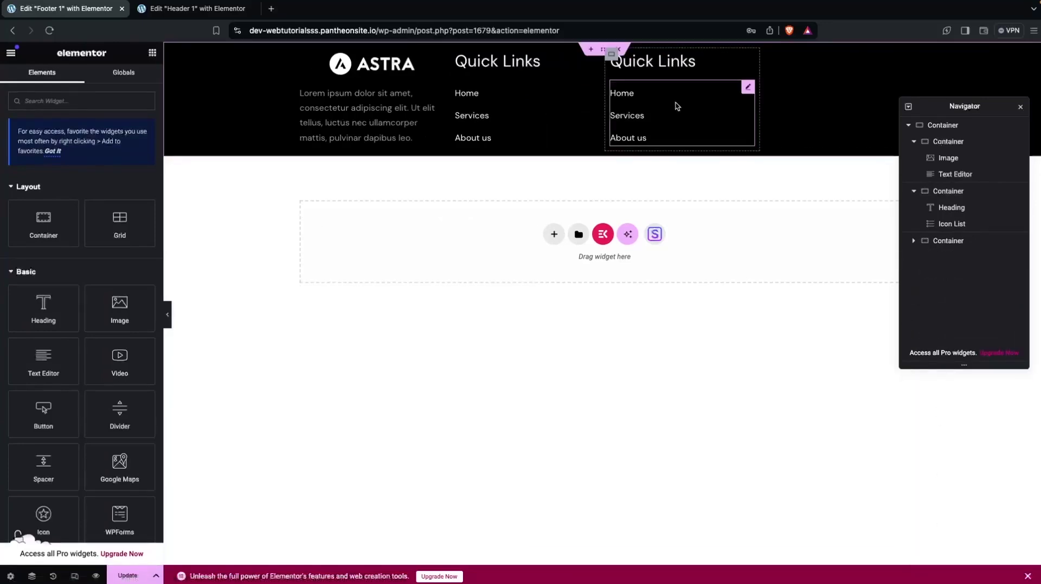
# Rename the duplicated column's heading from Quick Links to 'Settings'
pyautogui.click(659, 66)
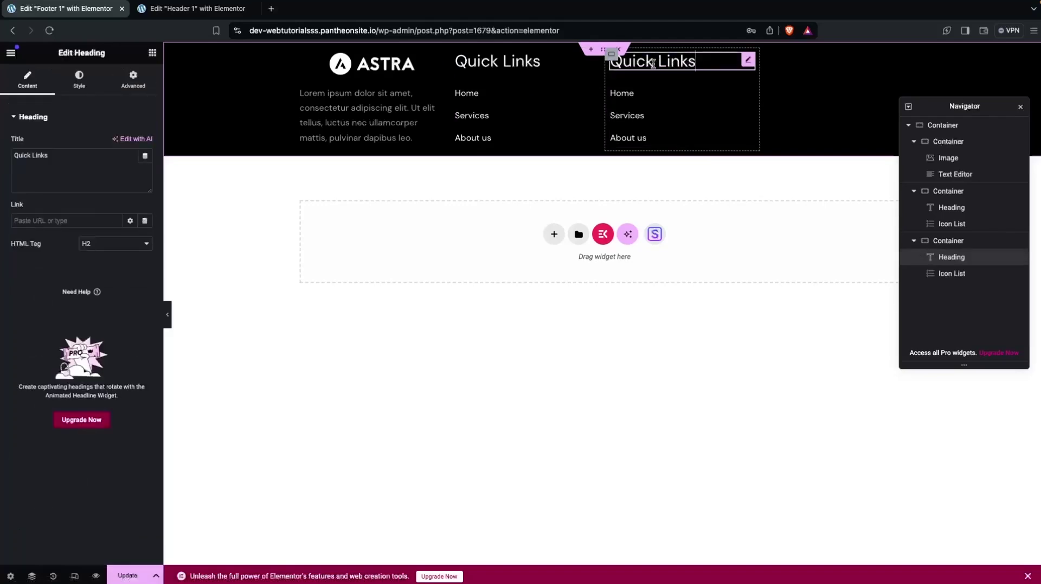
pyautogui.click(78, 156)
pyautogui.moveTo(78, 155); pyautogui.dragTo(2, 154)
pyautogui.write('Settings')
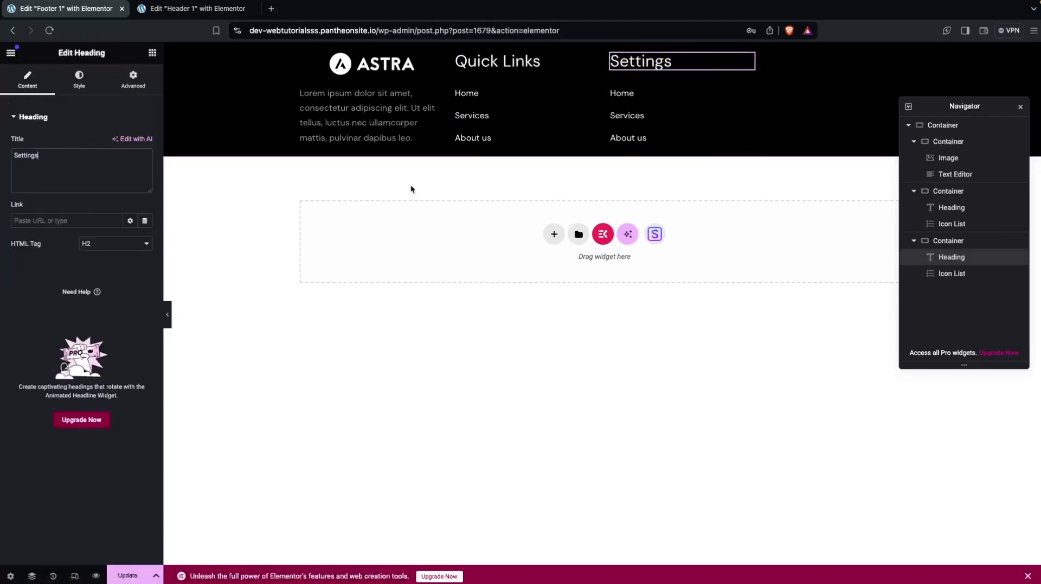
# Change the Settings links to Privacy and Contact and remove About us
pyautogui.click(630, 94)
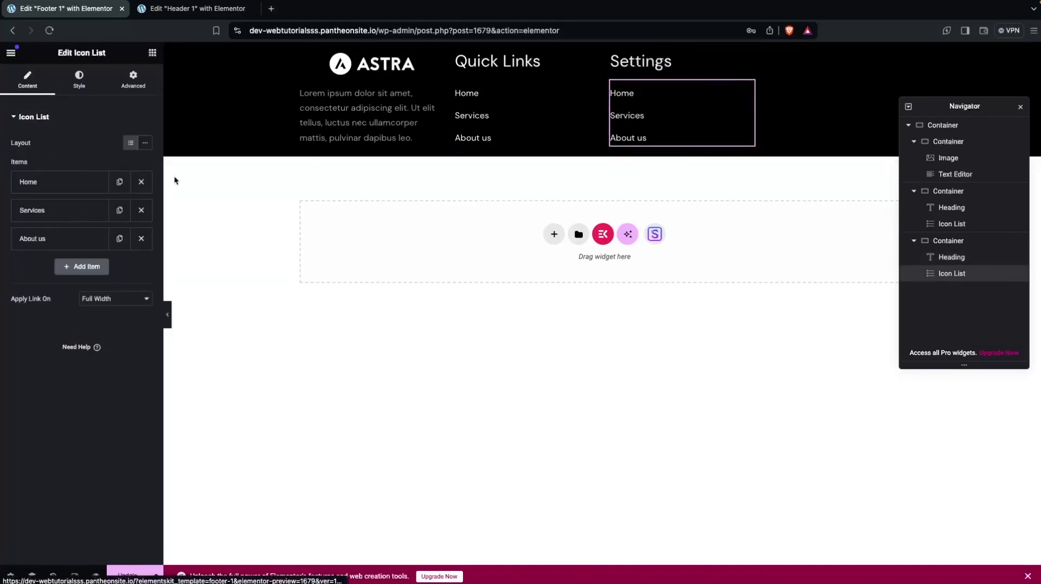
pyautogui.click(53, 184)
pyautogui.doubleClick(40, 222)
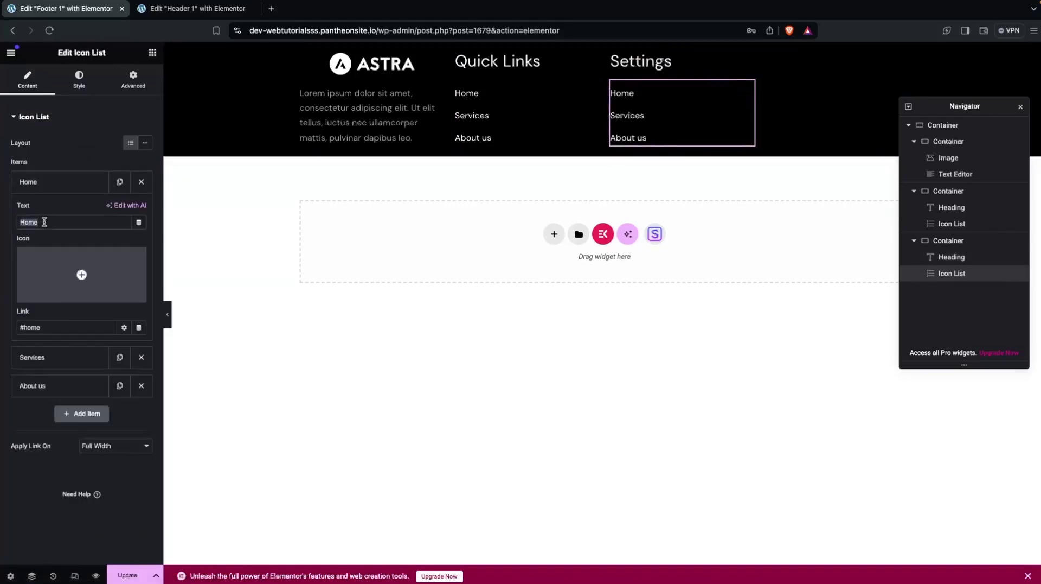
pyautogui.write('Privacy')
pyautogui.click(54, 356)
pyautogui.moveTo(54, 250); pyautogui.dragTo(19, 251)
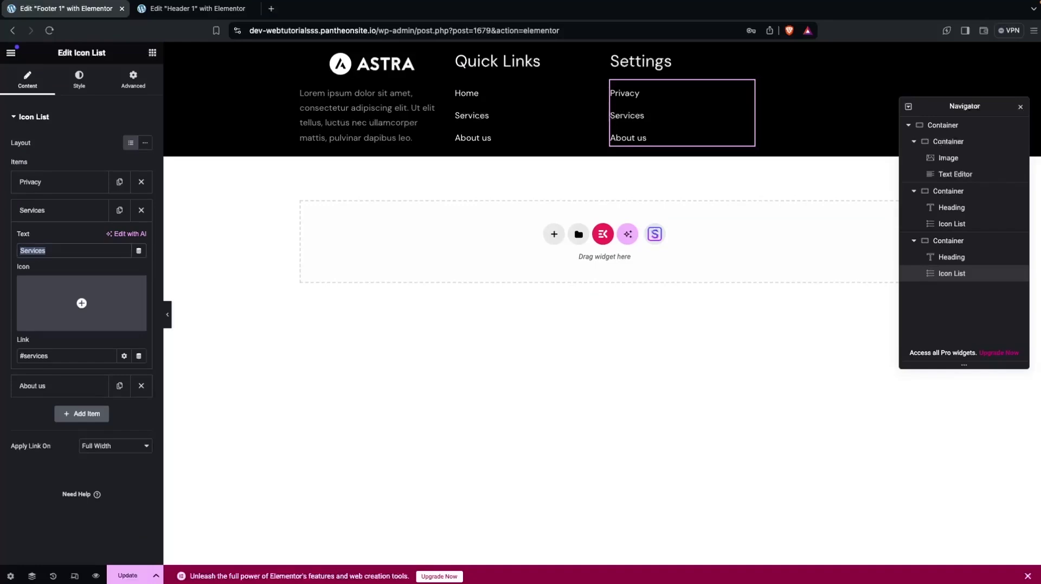
pyautogui.write('Contact')
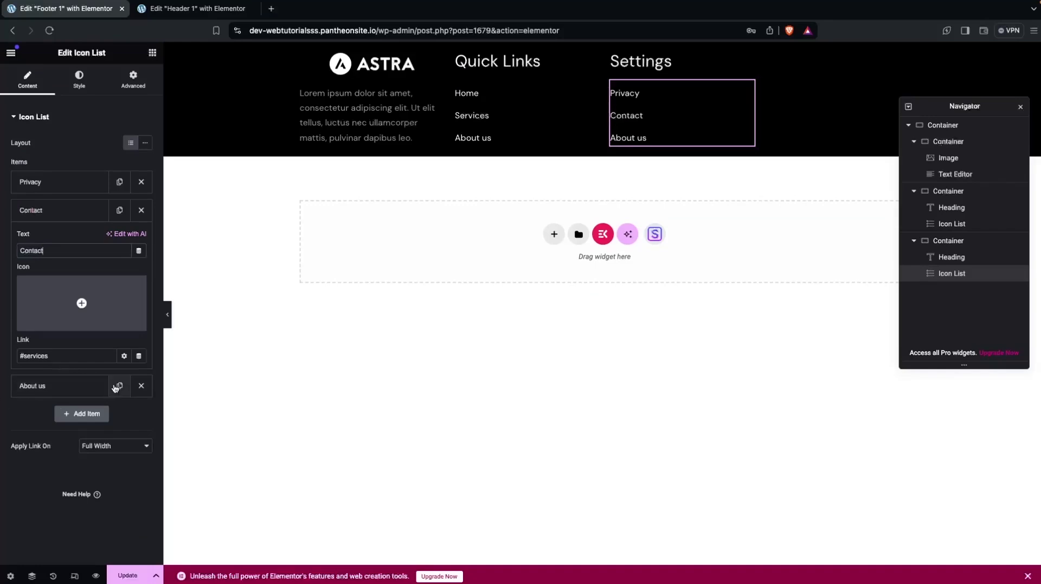
pyautogui.click(141, 385)
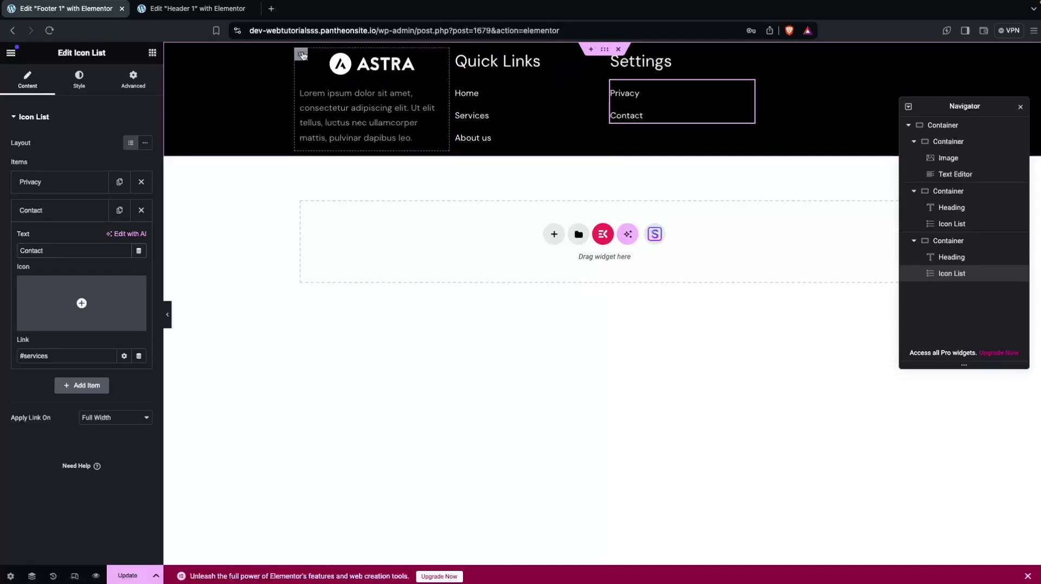
# Set the logo, Quick Links and Settings column widths to 33% each
pyautogui.click(303, 55)
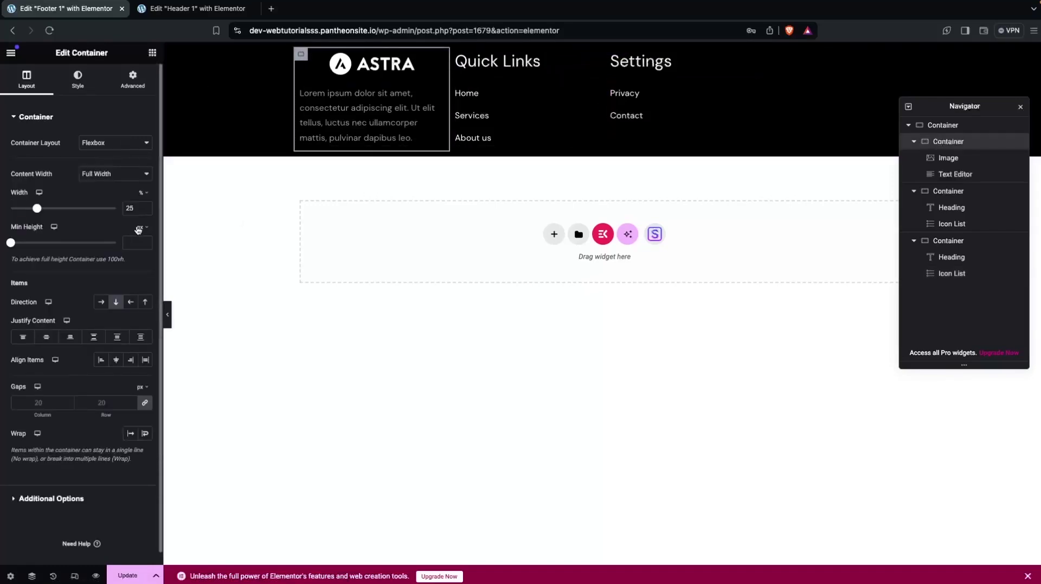
pyautogui.doubleClick(135, 208)
pyautogui.write('33')
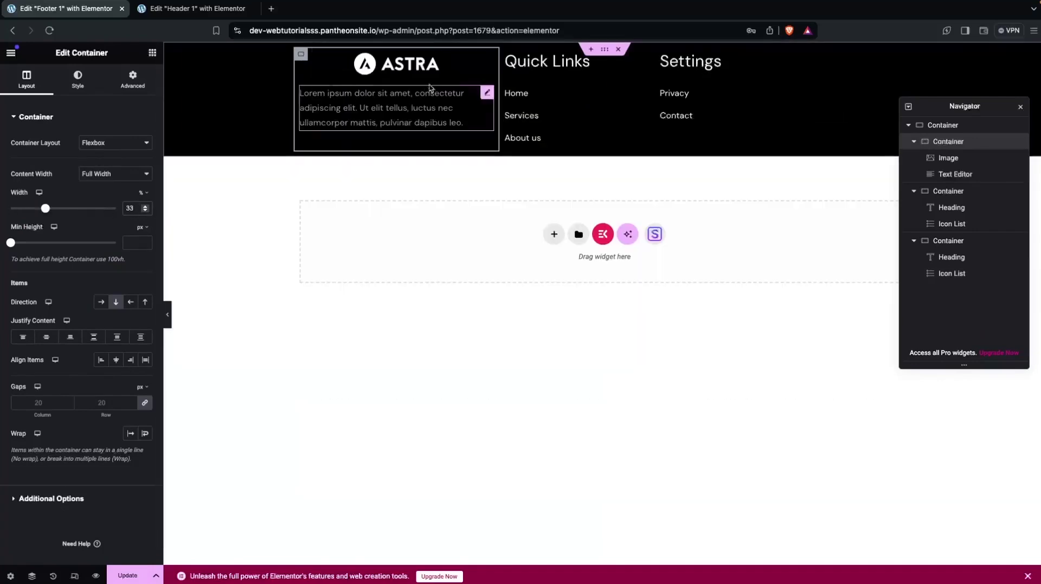
pyautogui.doubleClick(131, 208)
pyautogui.write('33')
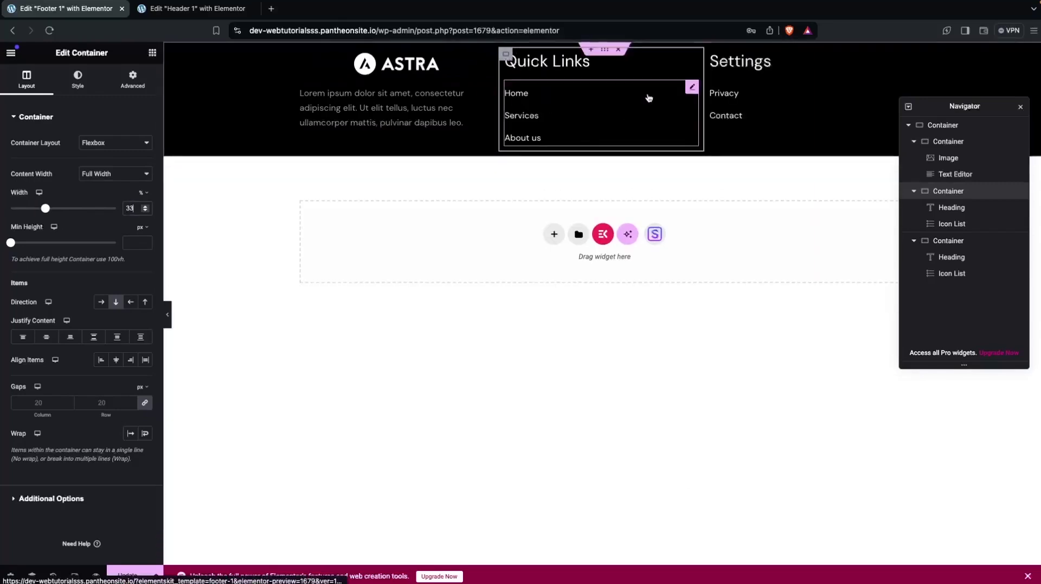
pyautogui.click(712, 58)
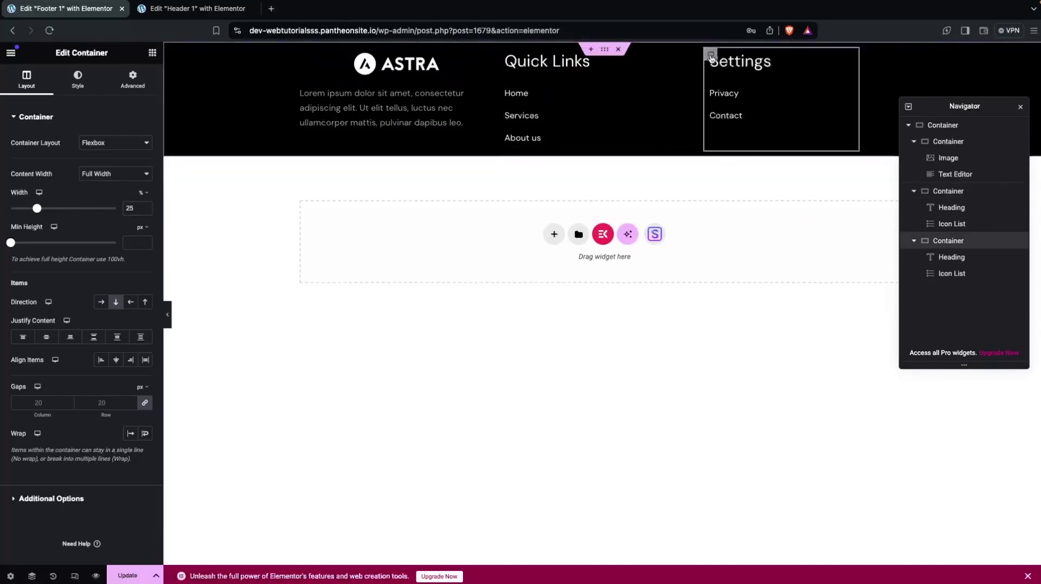
pyautogui.doubleClick(130, 207)
pyautogui.write('33')
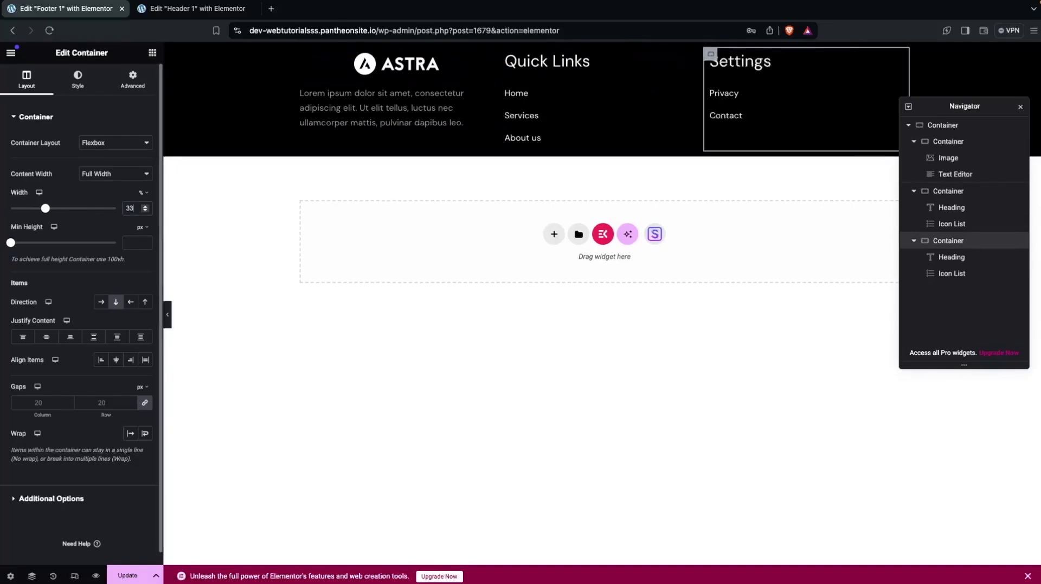
# Give the outer footer container 30 px padding on all sides and save with Update
pyautogui.click(132, 79)
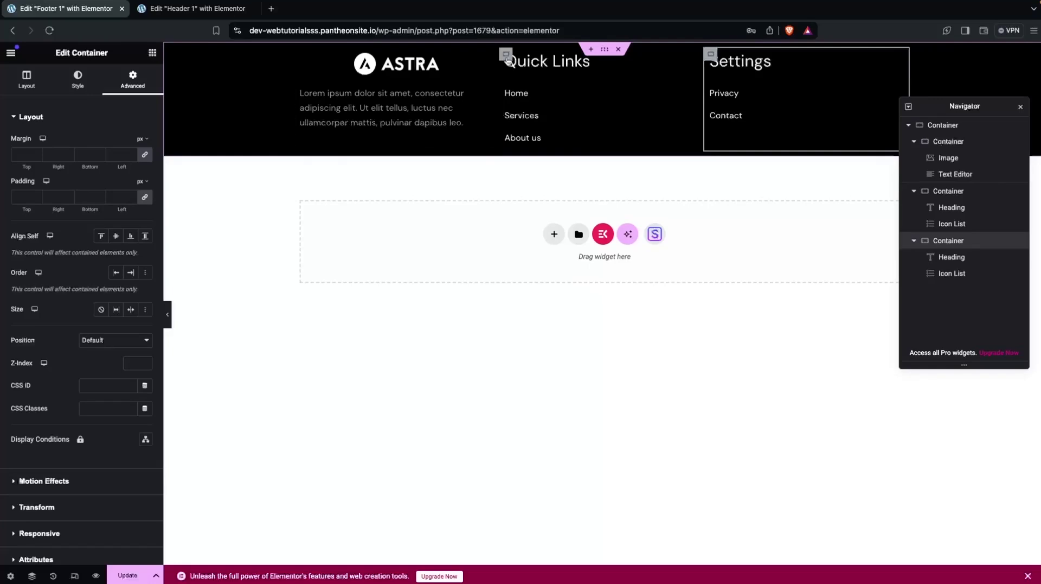
pyautogui.click(592, 52)
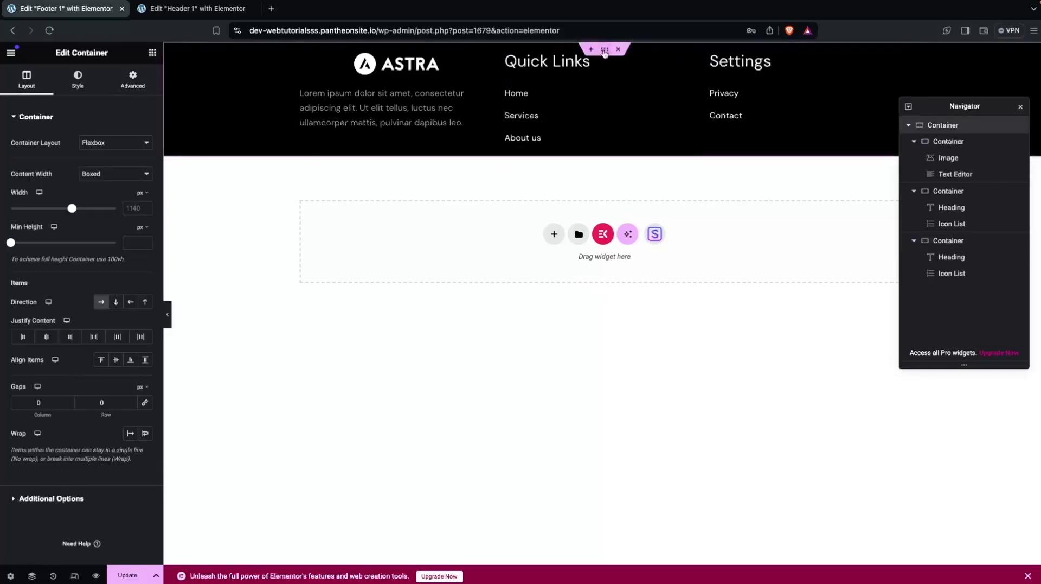
pyautogui.click(132, 80)
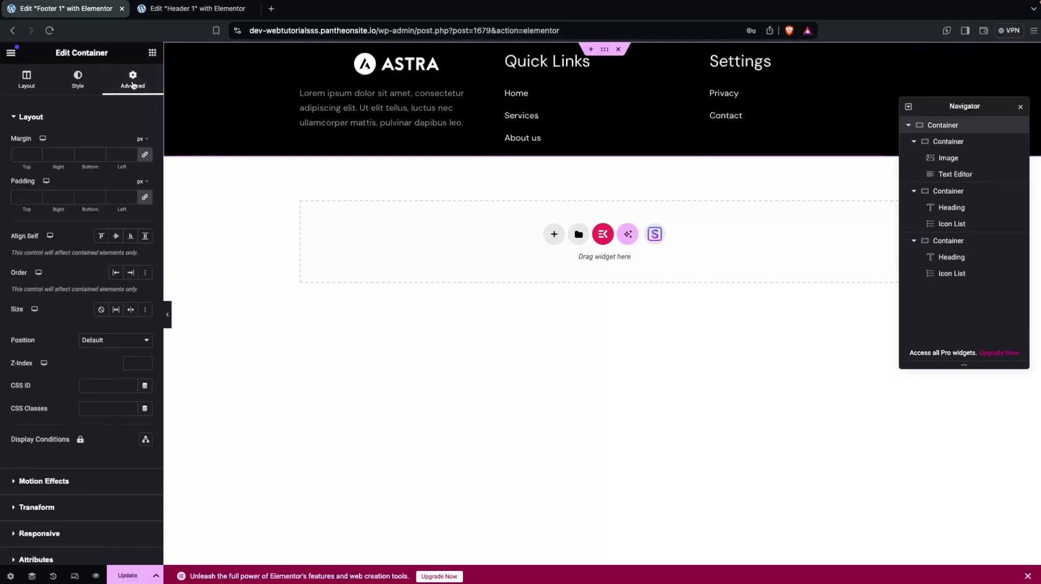
pyautogui.click(20, 193)
pyautogui.write('10')
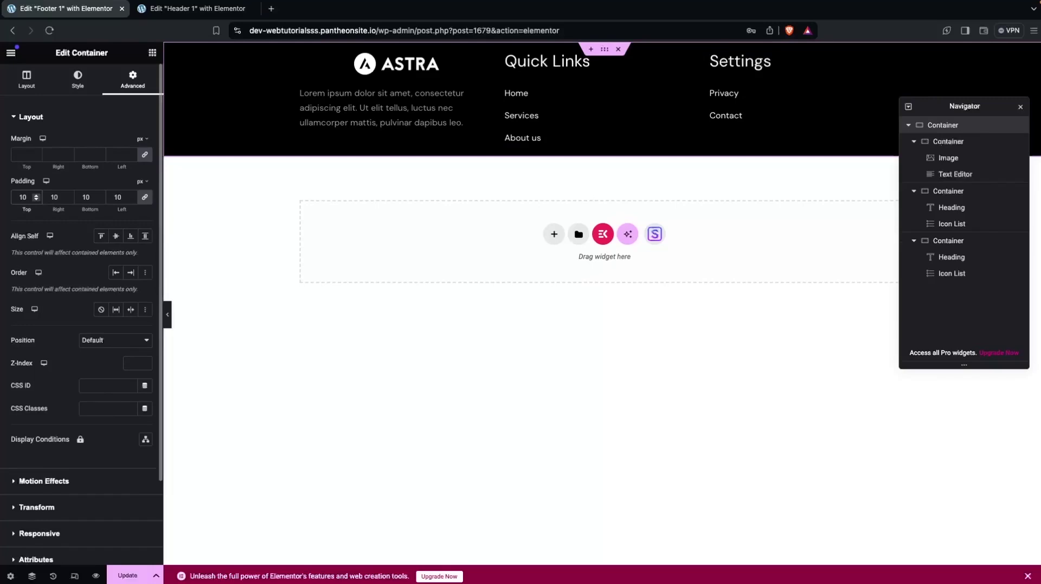
pyautogui.press('BackSpace')
pyautogui.press('BackSpace')
pyautogui.write('30')
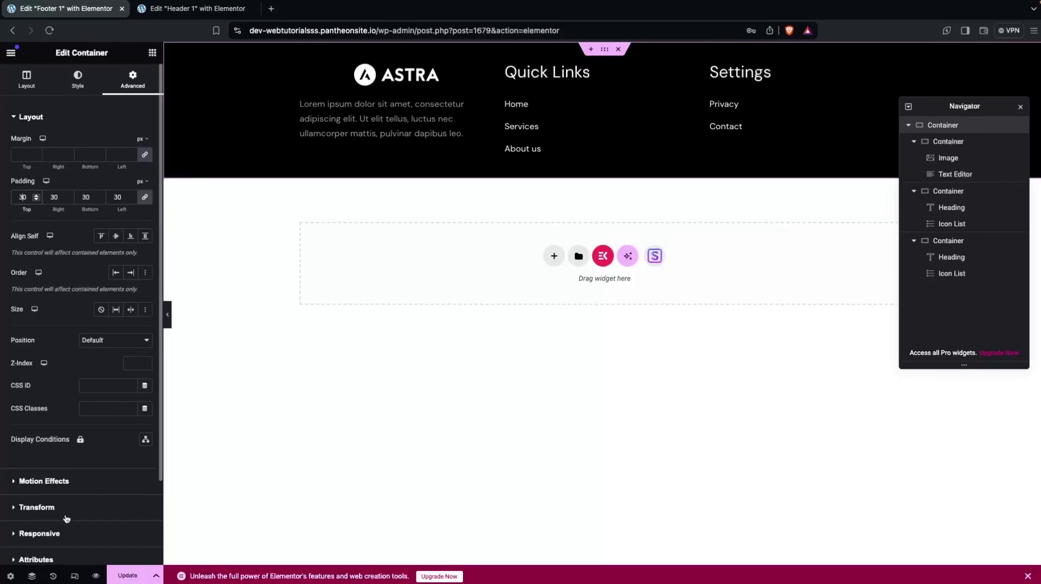
pyautogui.click(129, 575)
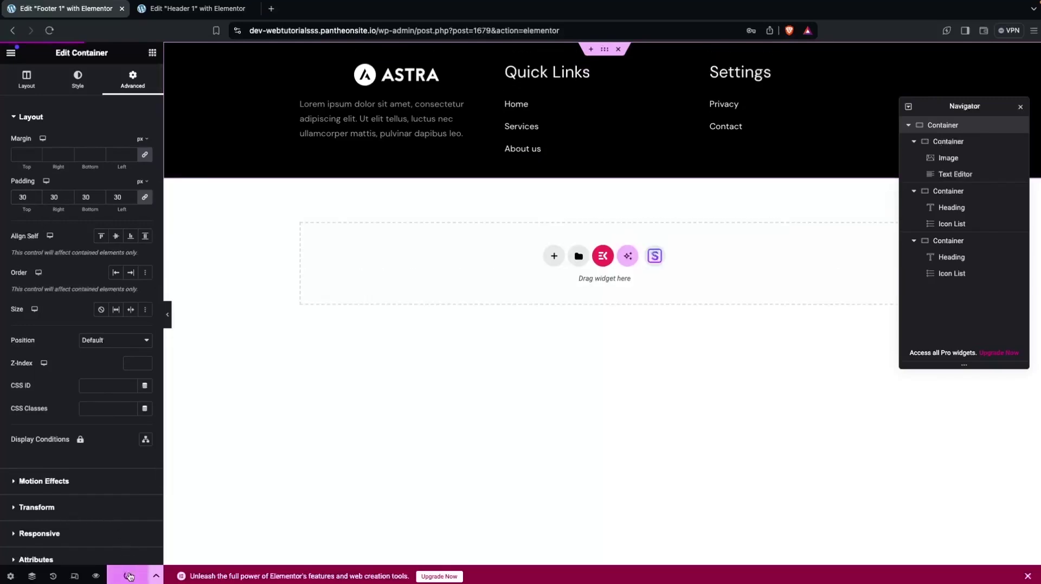
# Exit the Elementor editor, visit the live site and scroll down to the footer
pyautogui.click(12, 54)
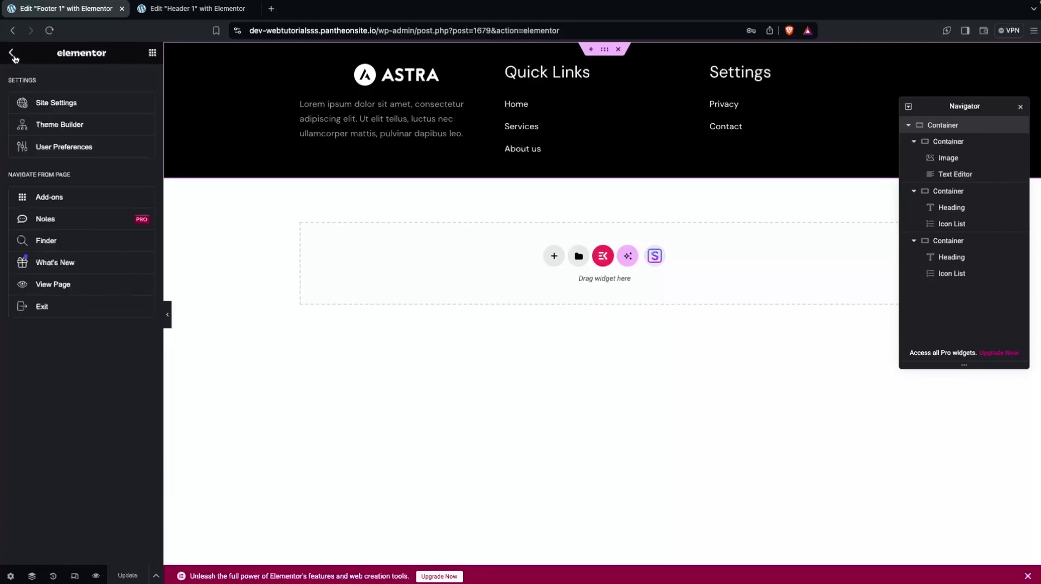
pyautogui.click(39, 313)
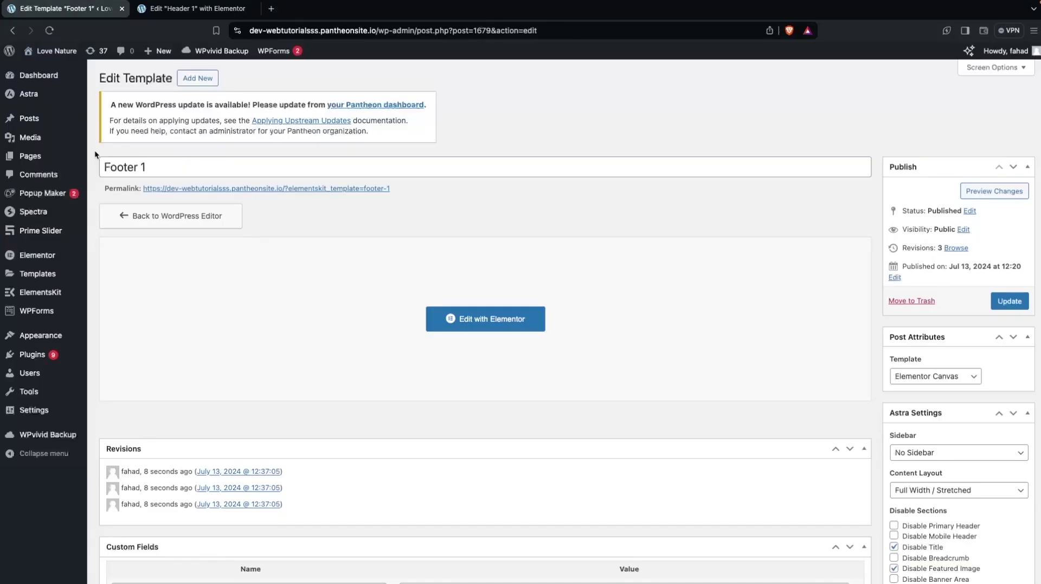
pyautogui.click(50, 67)
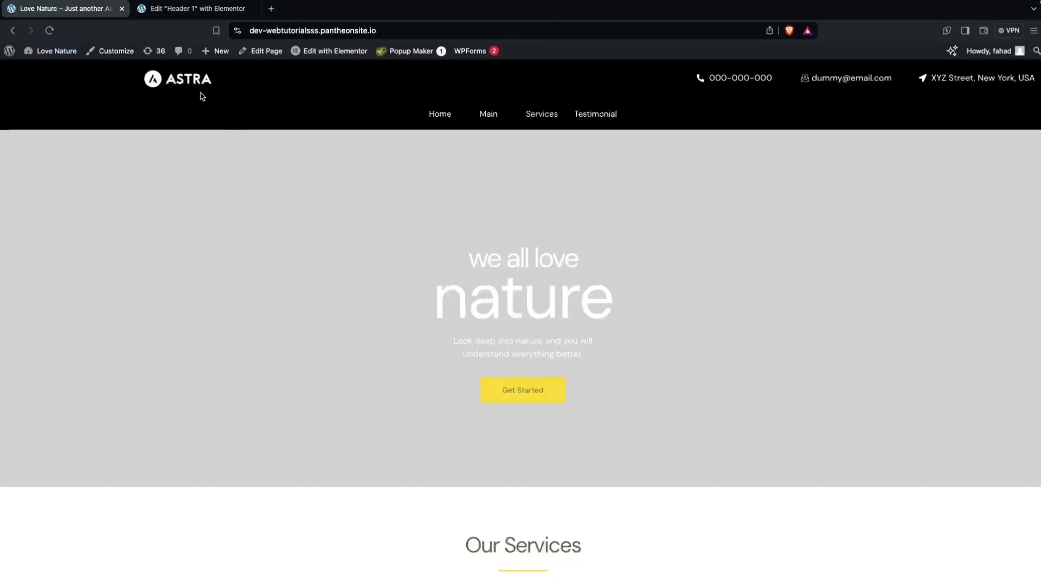
pyautogui.scroll(-20, 240, 142)
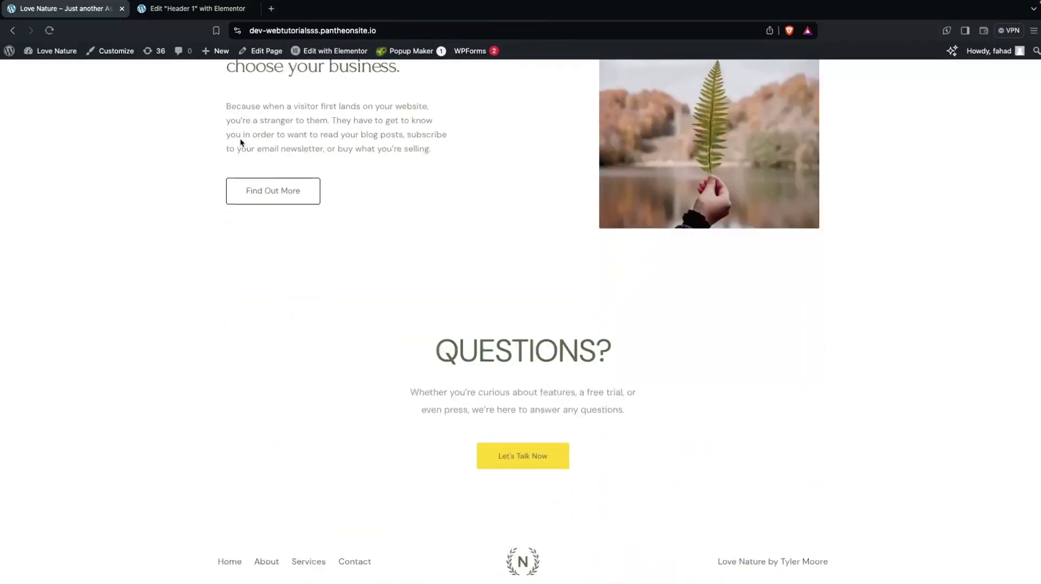